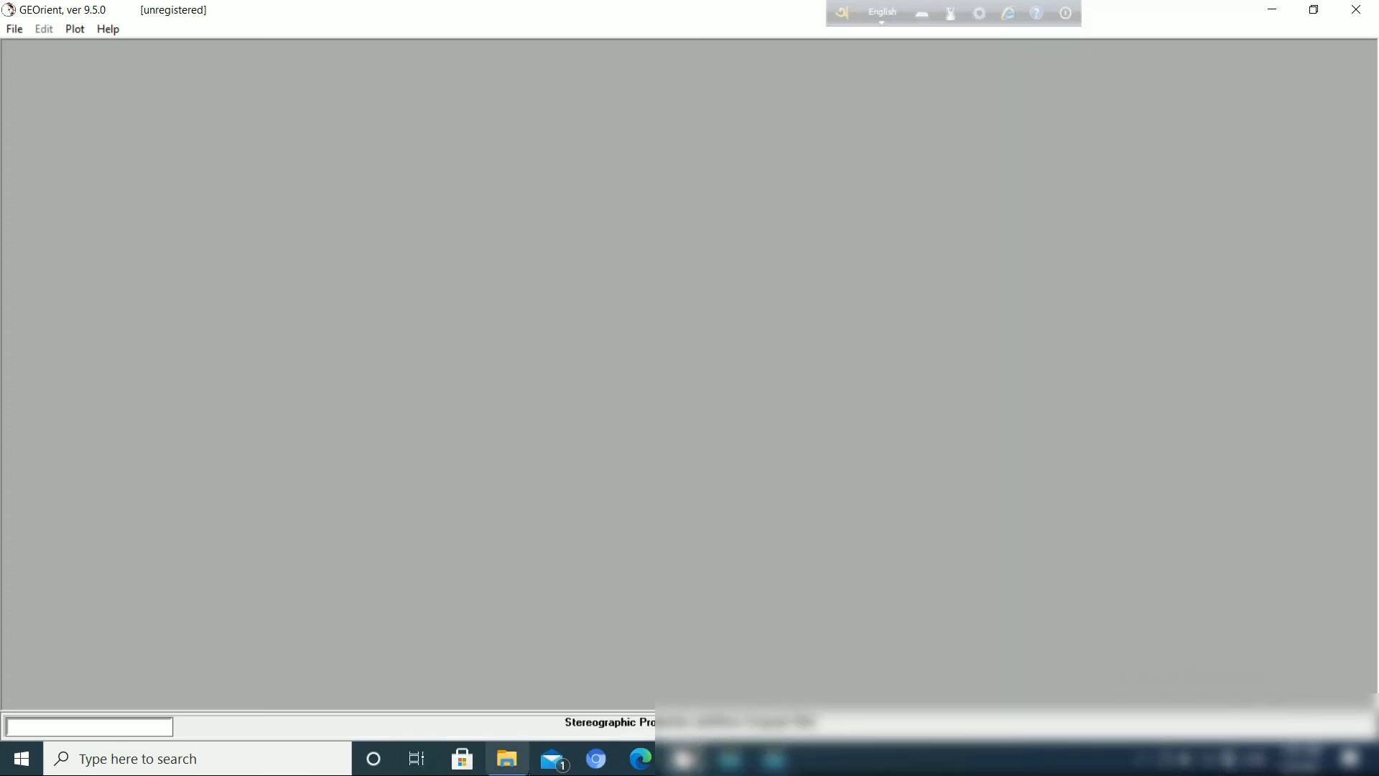
Open the fold2 text file from the Sample_data folder and review its dip and direction columns from first to last row
{"action": "left_click", "coordinate": [507, 759]}
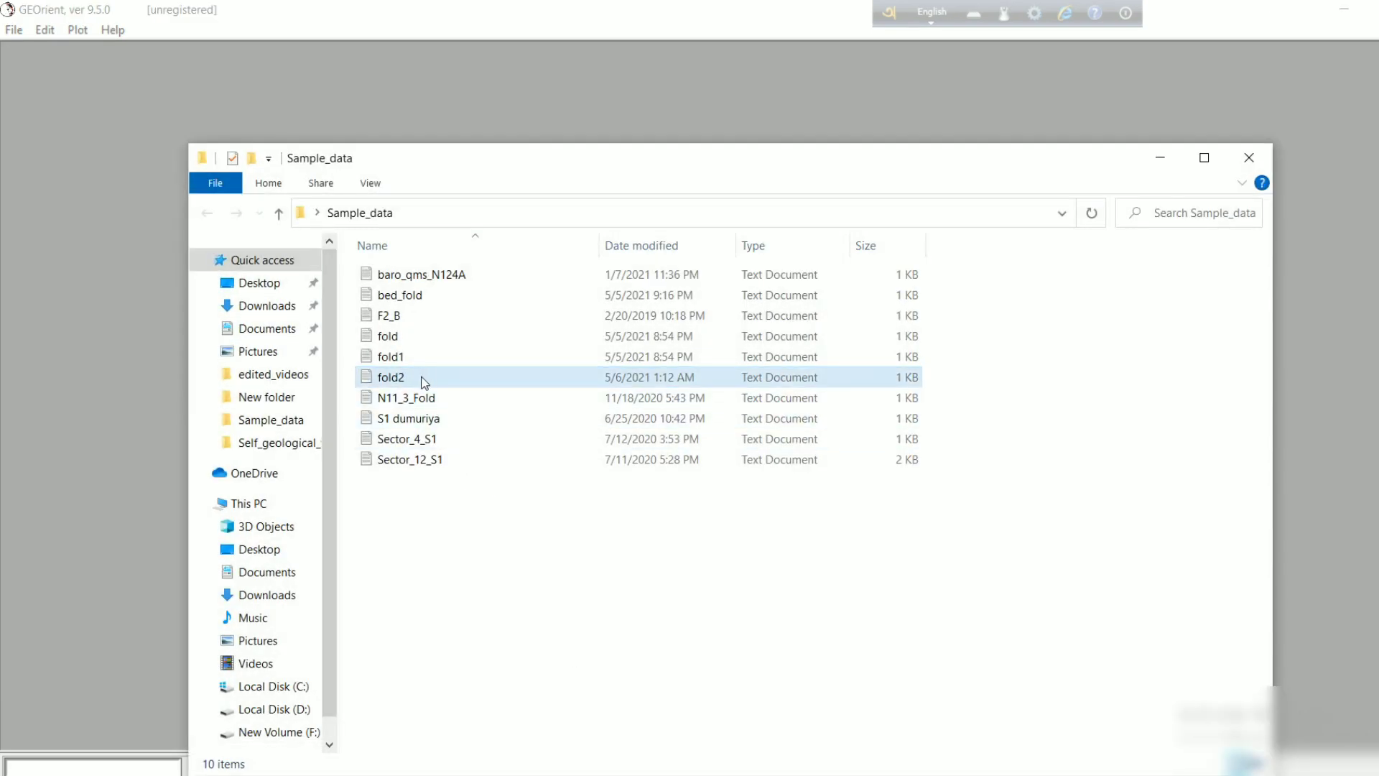
{"action": "double_click", "coordinate": [430, 379]}
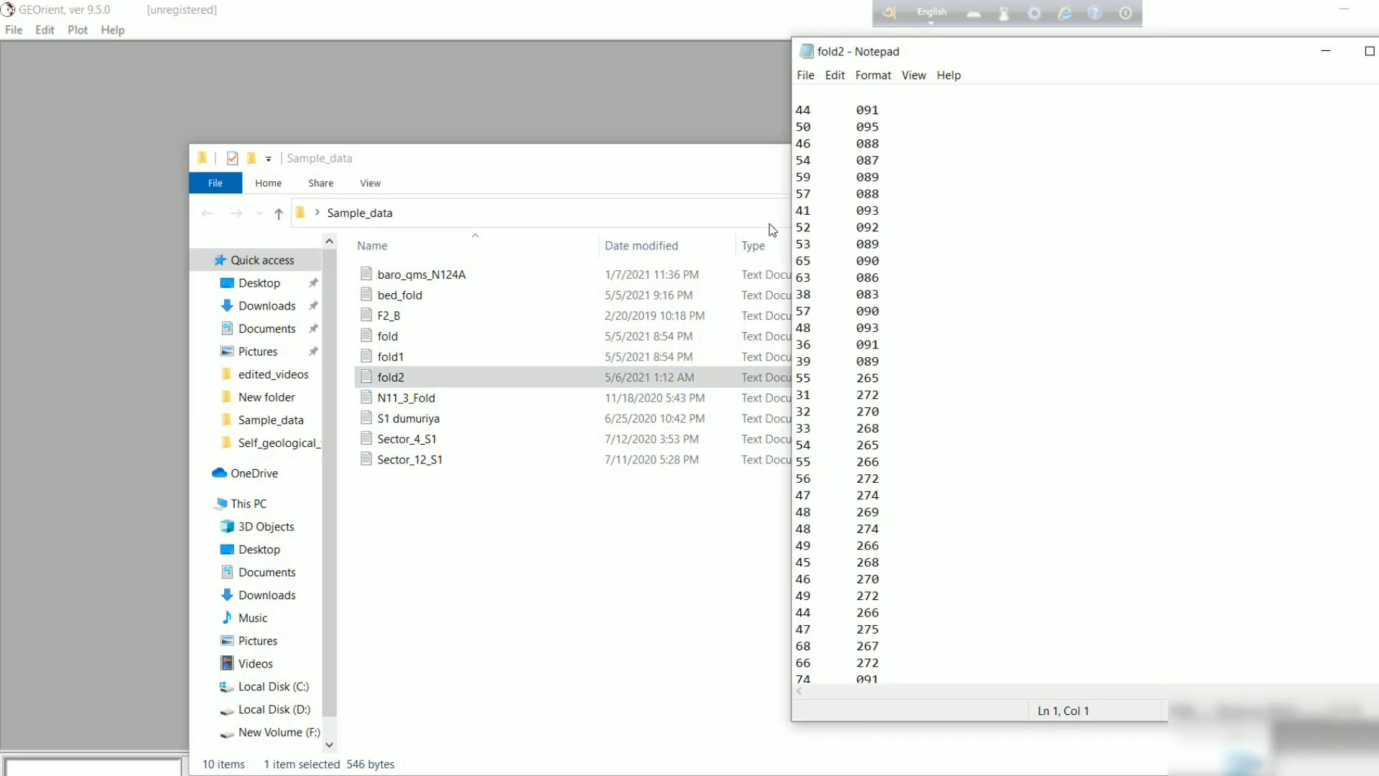
{"action": "left_click", "coordinate": [720, 162]}
{"action": "left_click", "coordinate": [1160, 158]}
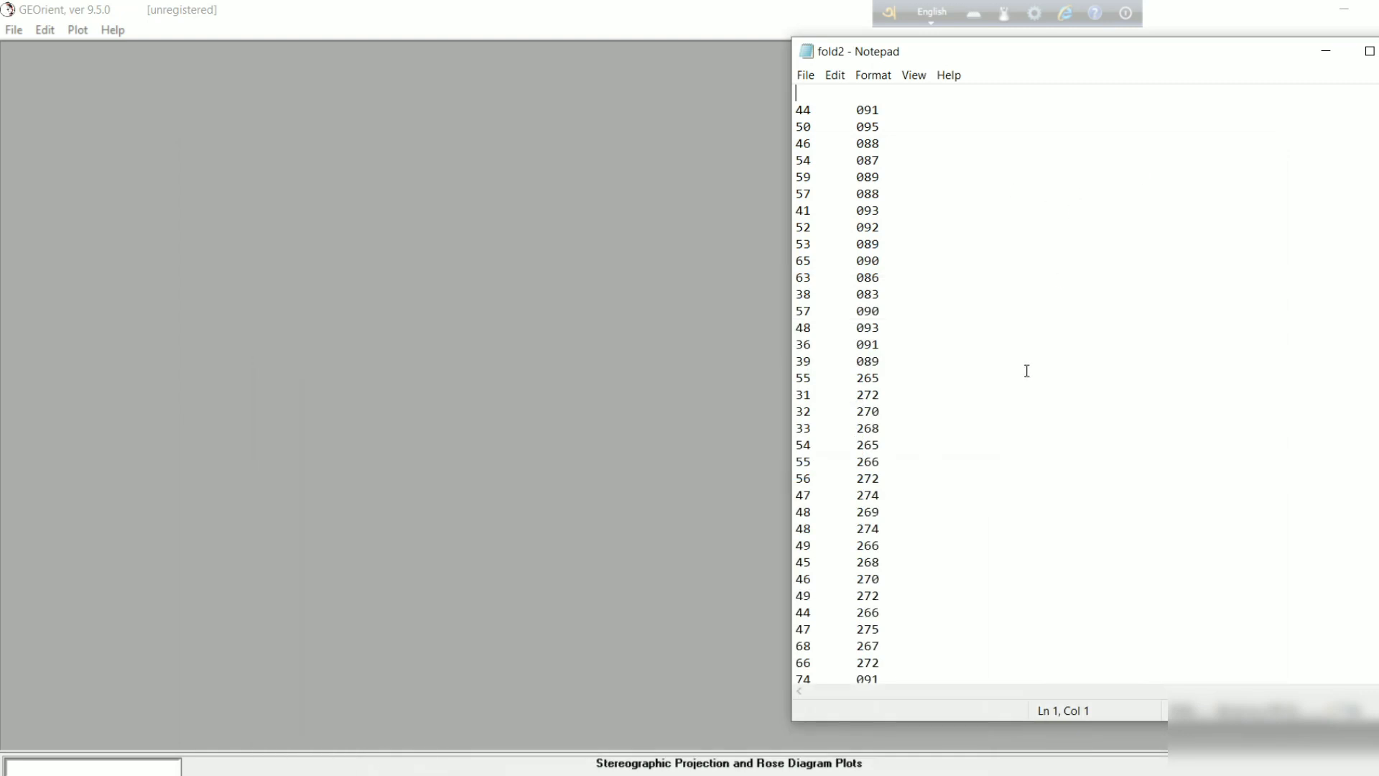
{"action": "left_click", "coordinate": [798, 110]}
{"action": "left_click", "coordinate": [801, 97]}
{"action": "scroll", "coordinate": [830, 214], "scroll_direction": "down", "scroll_amount": 12}
{"action": "left_click", "coordinate": [892, 653]}
{"action": "scroll", "coordinate": [852, 586], "scroll_direction": "up", "scroll_amount": 7}
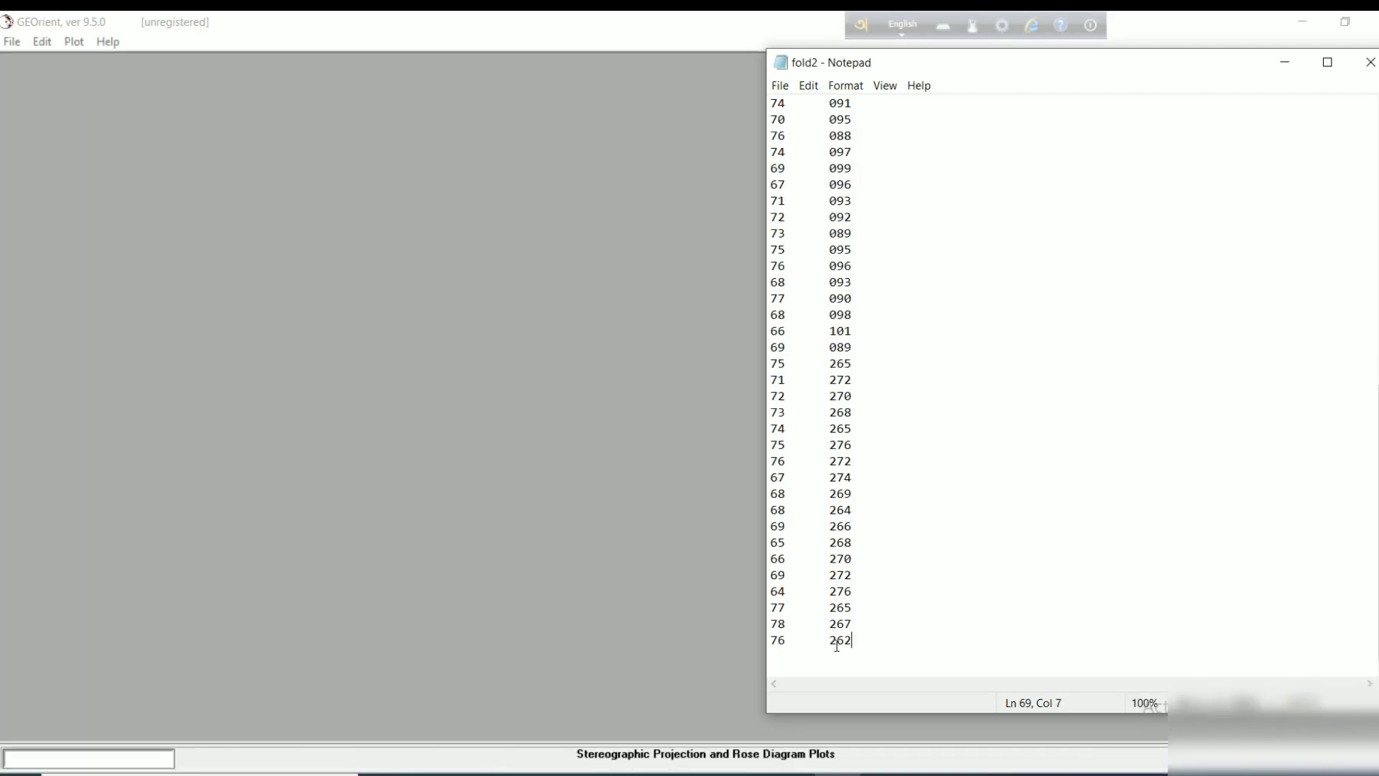
{"action": "scroll", "coordinate": [824, 582], "scroll_direction": "up", "scroll_amount": 5}
{"action": "left_click", "coordinate": [874, 102]}
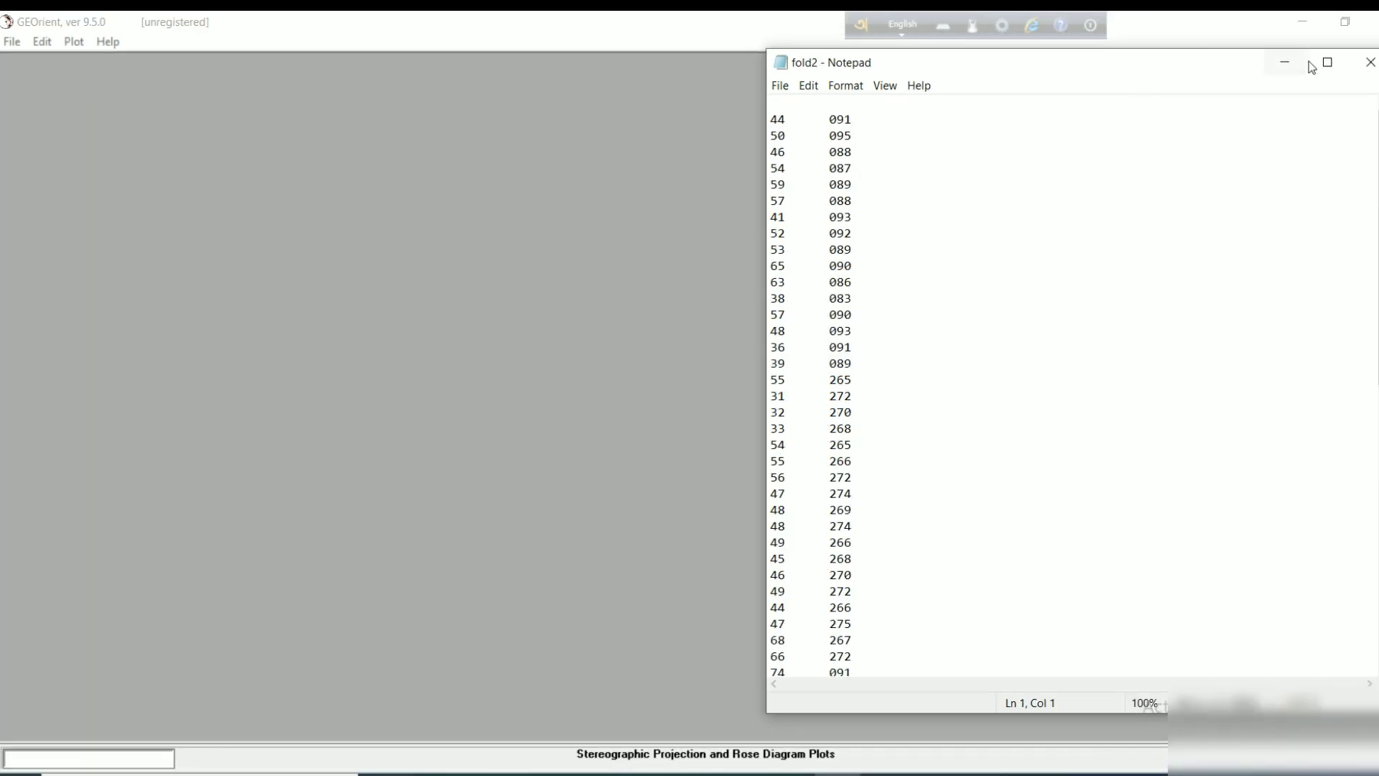
{"action": "left_click", "coordinate": [1285, 63]}
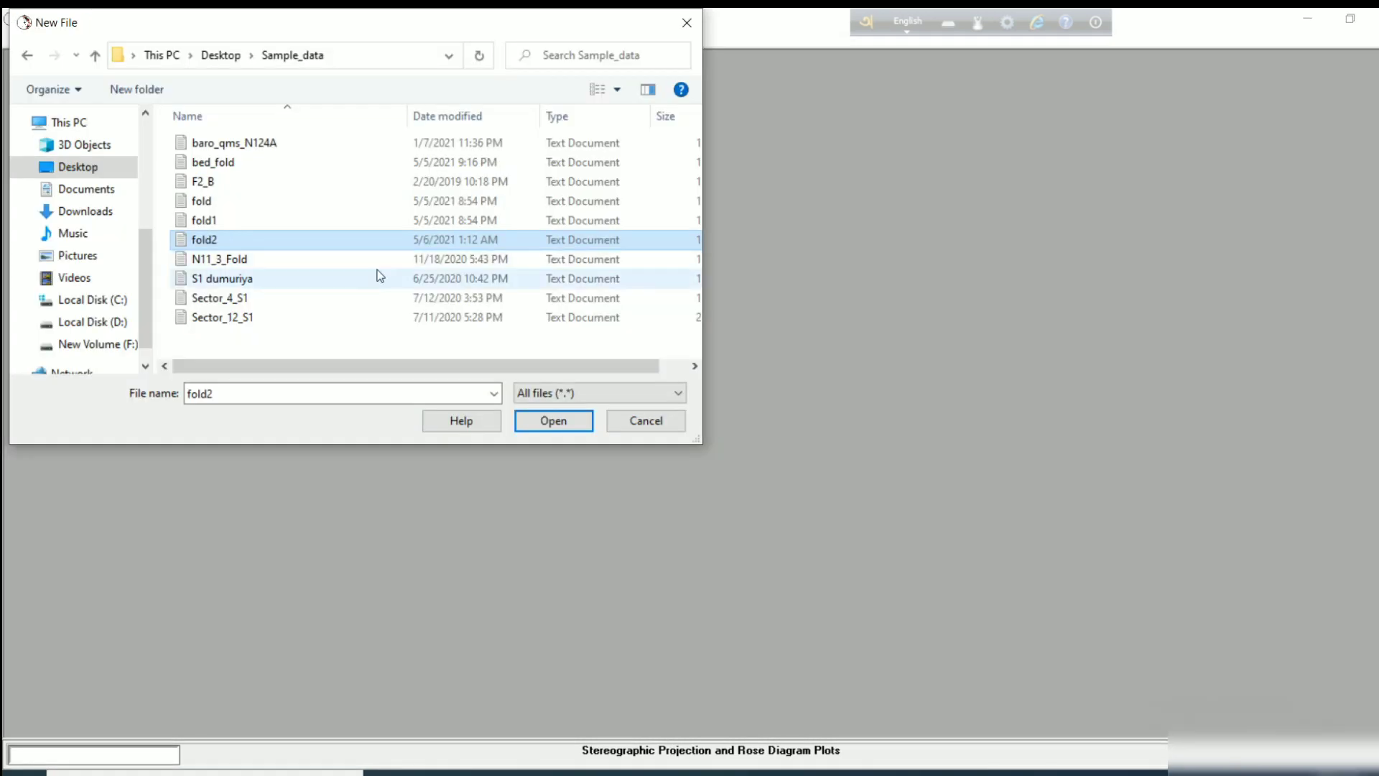
Load the fold2 file from Sample_data into a new stereographic plot and plot its data as planes
{"action": "left_click", "coordinate": [542, 423]}
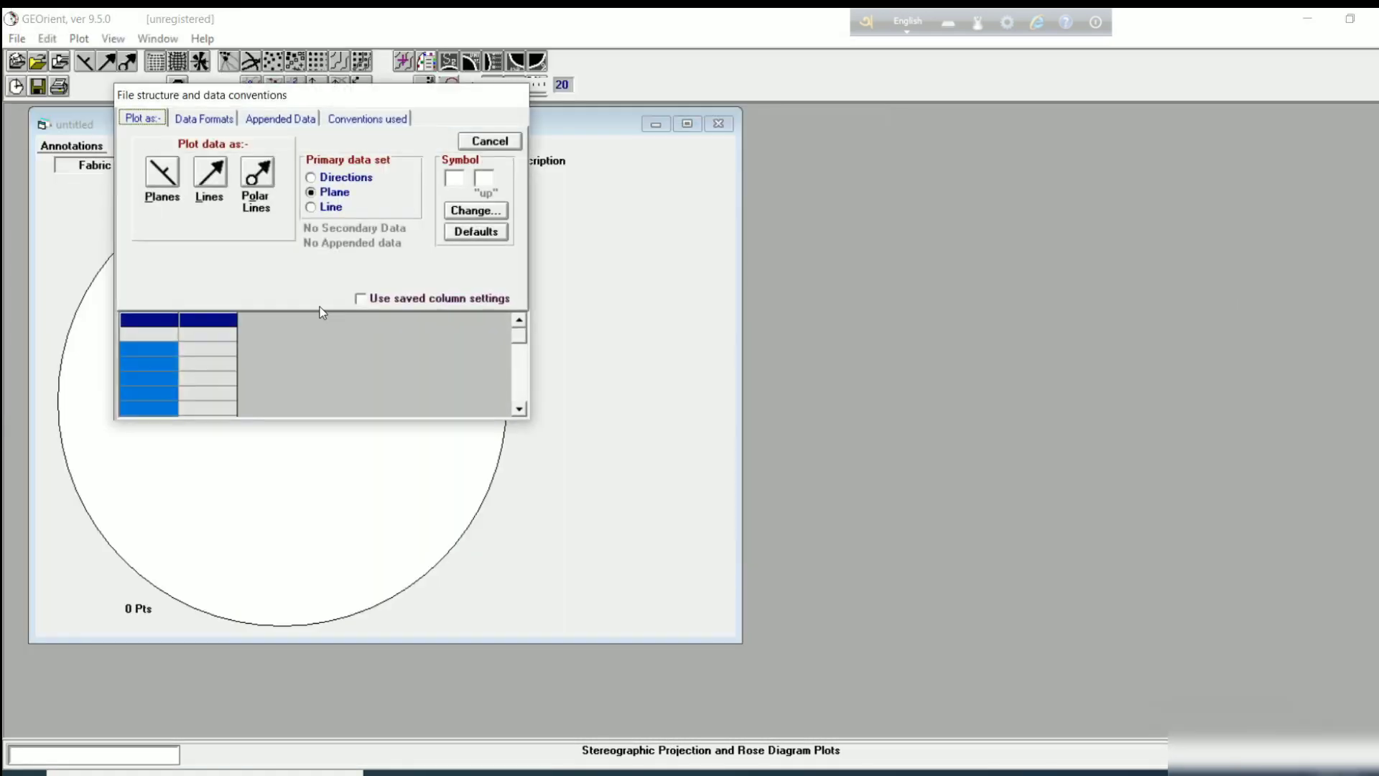
{"action": "left_click", "coordinate": [201, 121]}
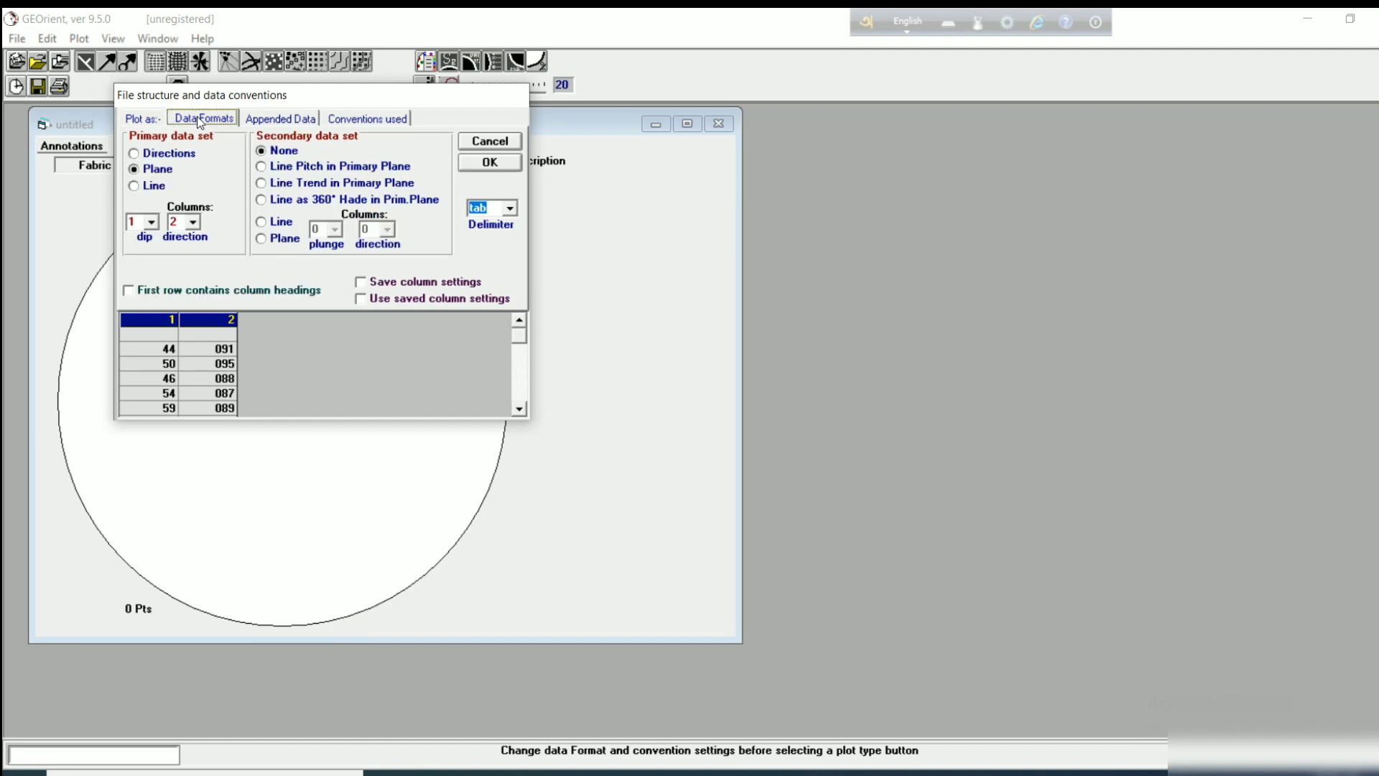
{"action": "left_click", "coordinate": [158, 120]}
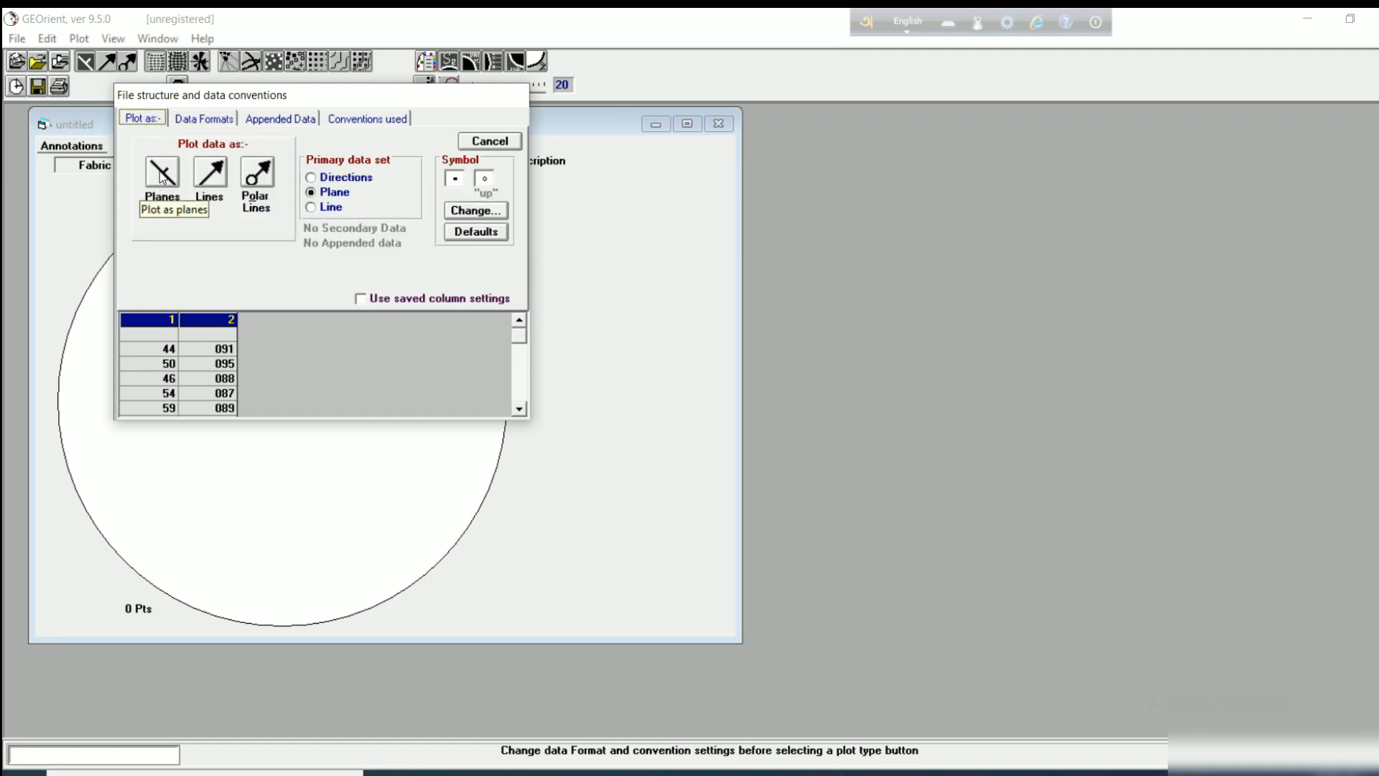
{"action": "left_click", "coordinate": [160, 177]}
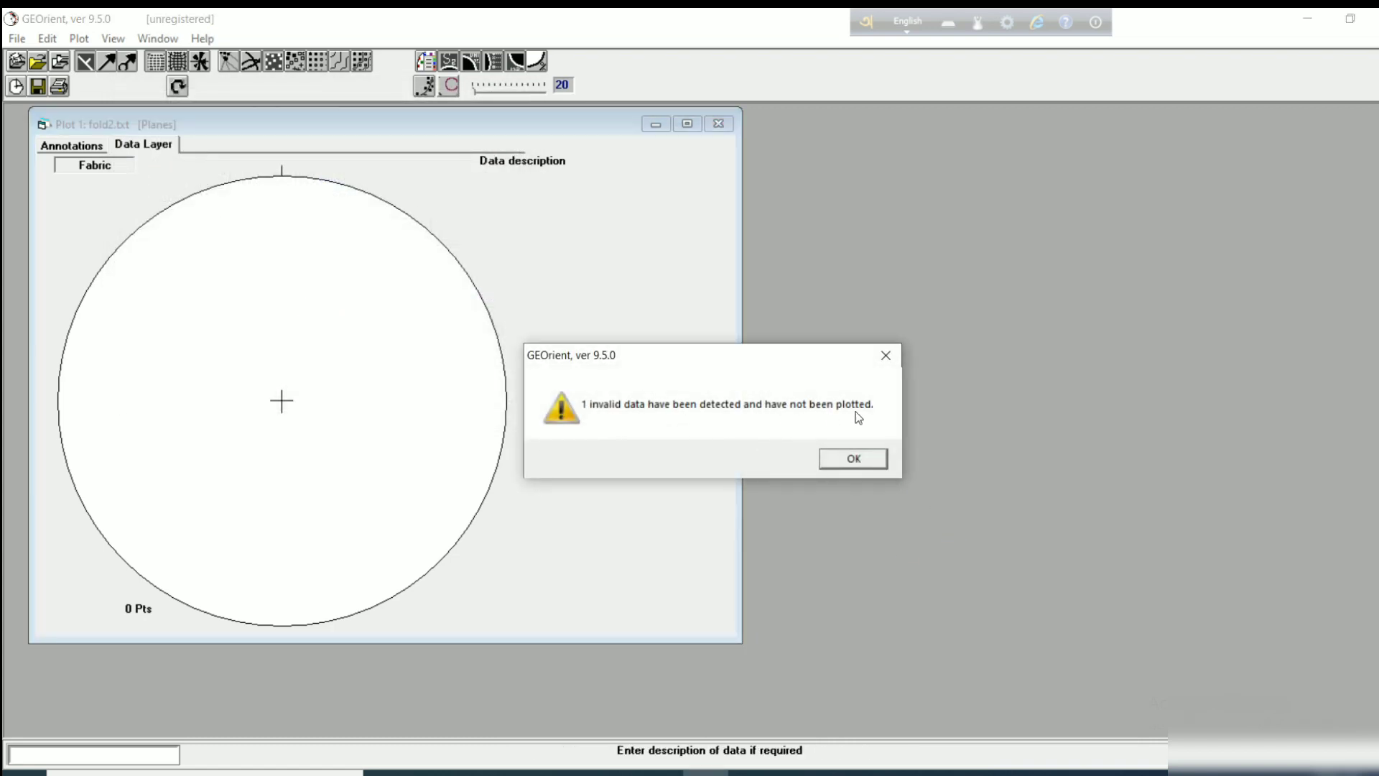
{"action": "left_click", "coordinate": [844, 773]}
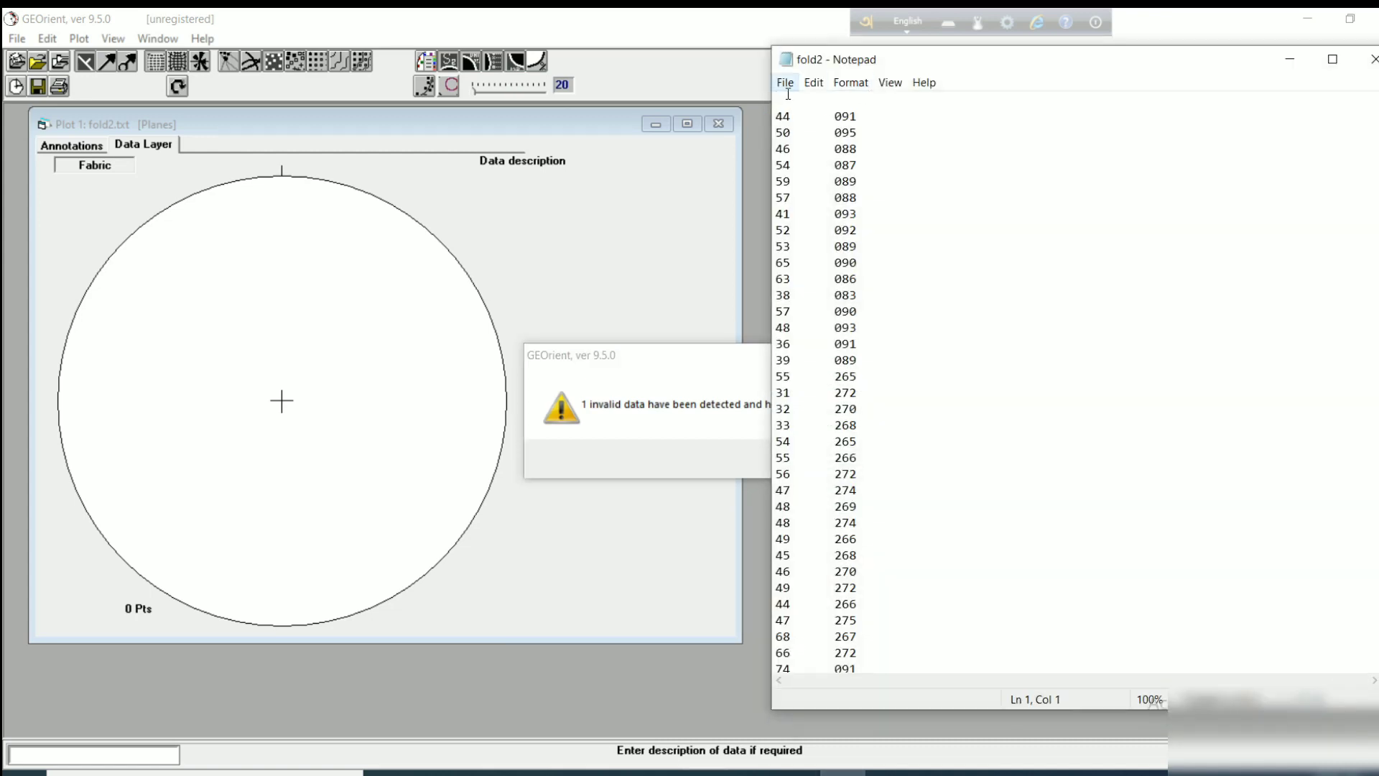
{"action": "left_click", "coordinate": [1290, 59]}
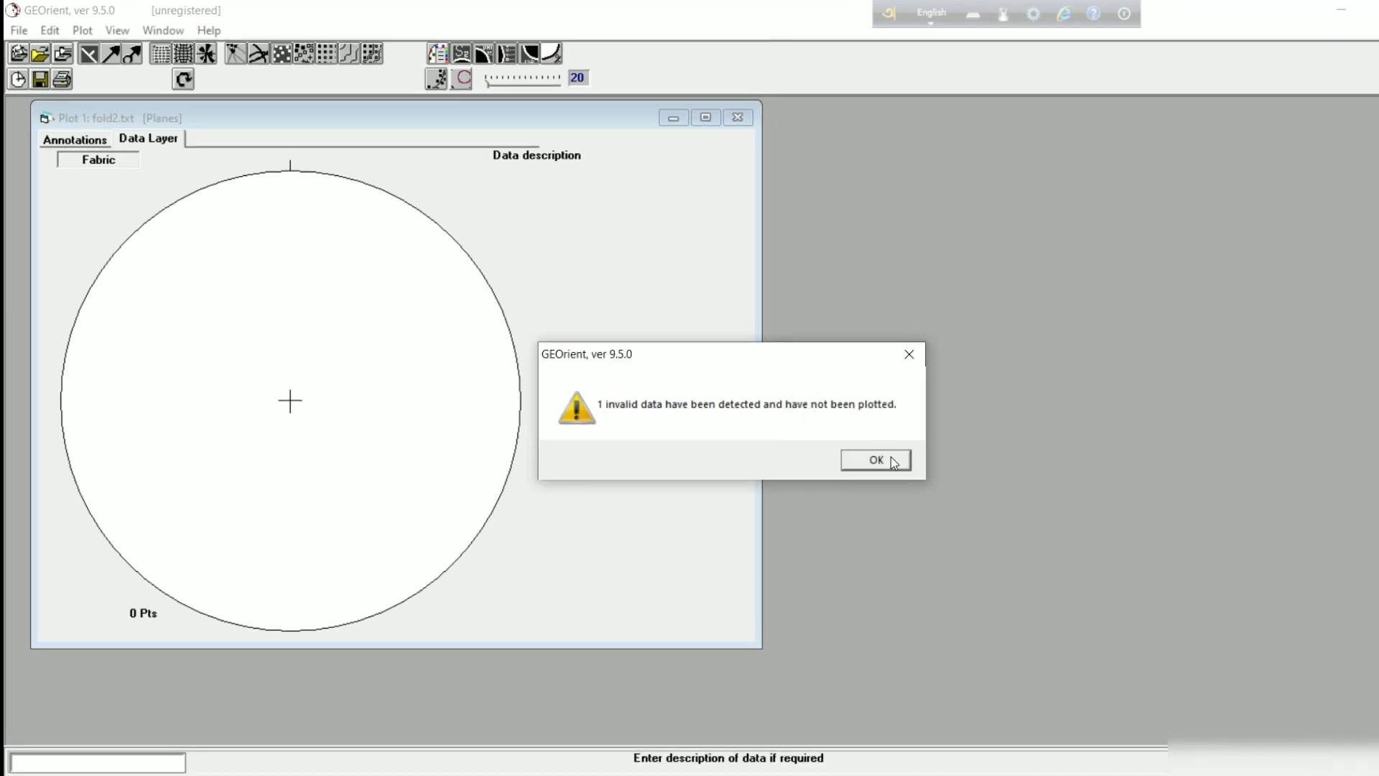
{"action": "left_click", "coordinate": [891, 460]}
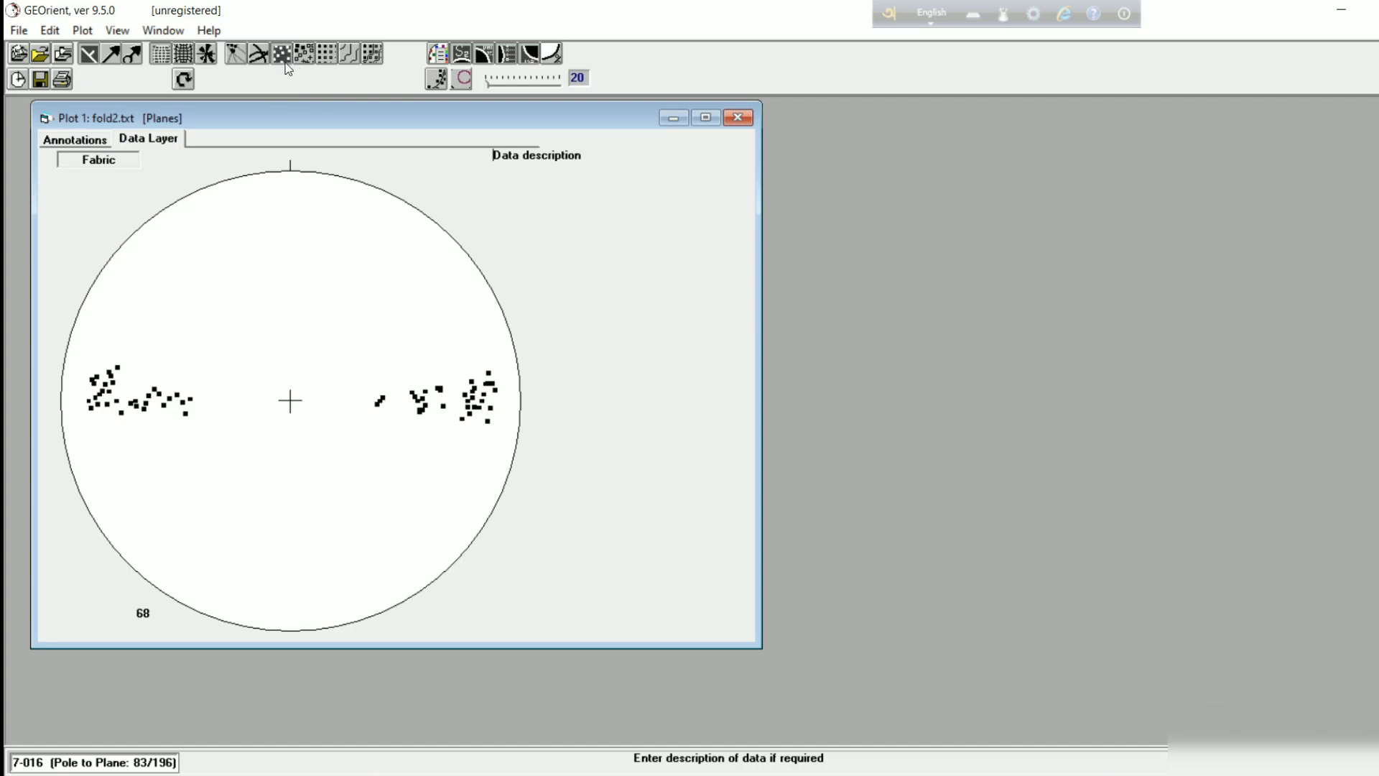
Compare the fold2 planes displayed as great circles, as plane intersections and as poles
{"action": "left_click", "coordinate": [263, 58]}
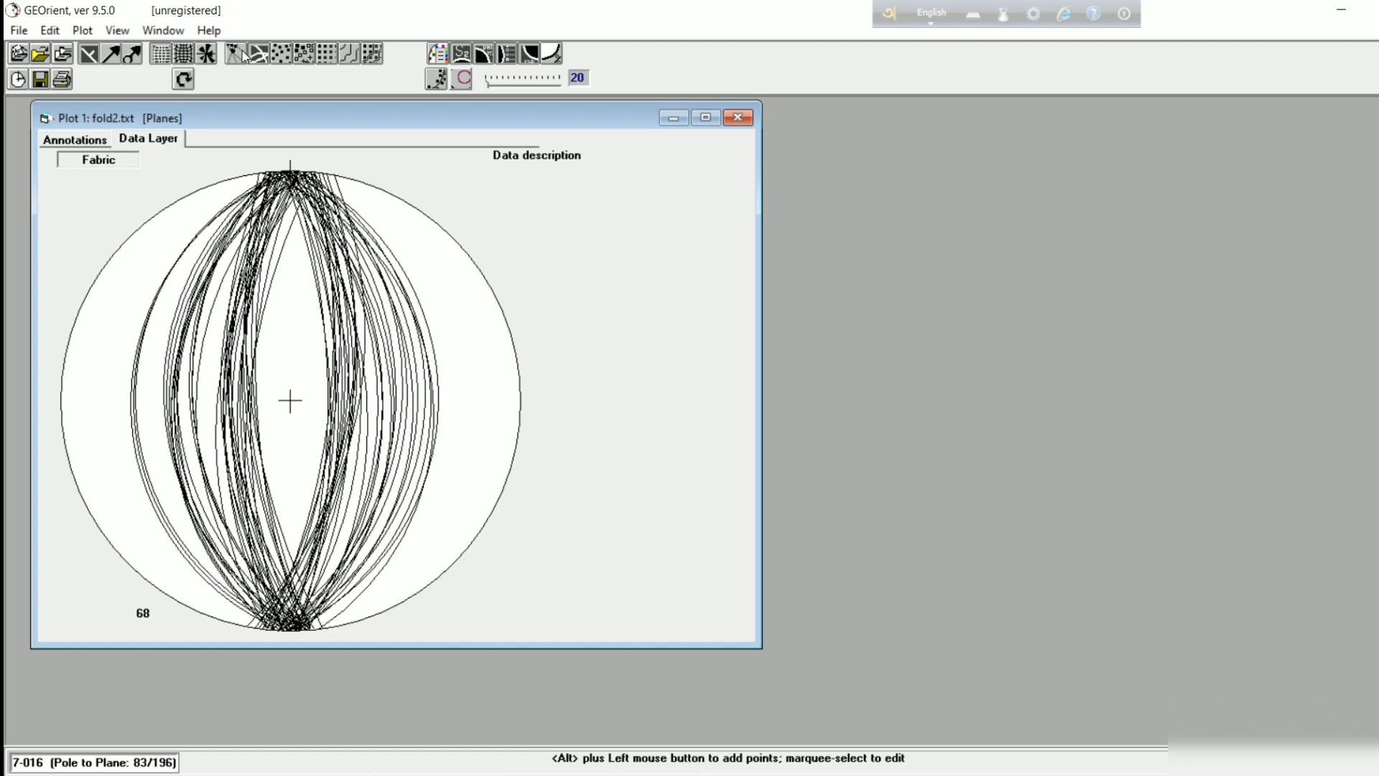
{"action": "left_click", "coordinate": [239, 57]}
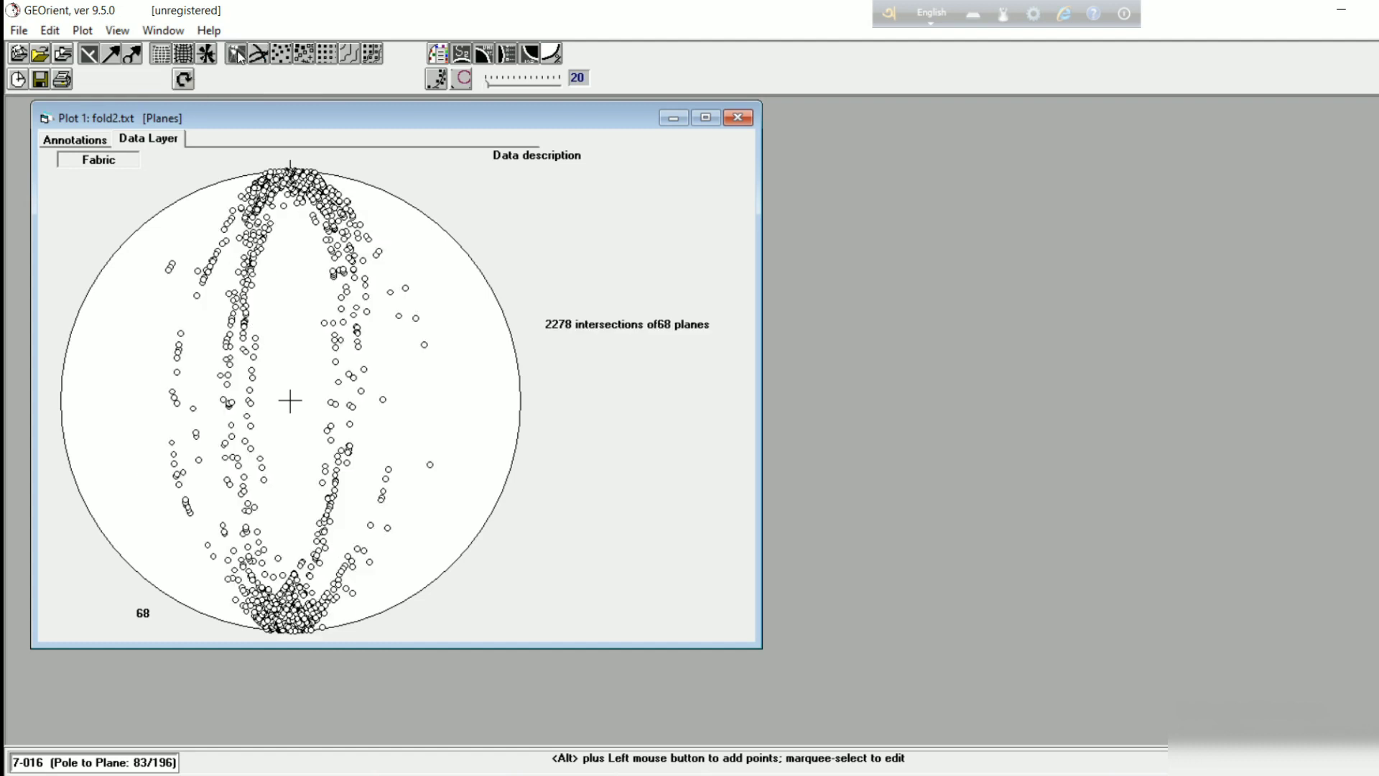
{"action": "left_click", "coordinate": [263, 57]}
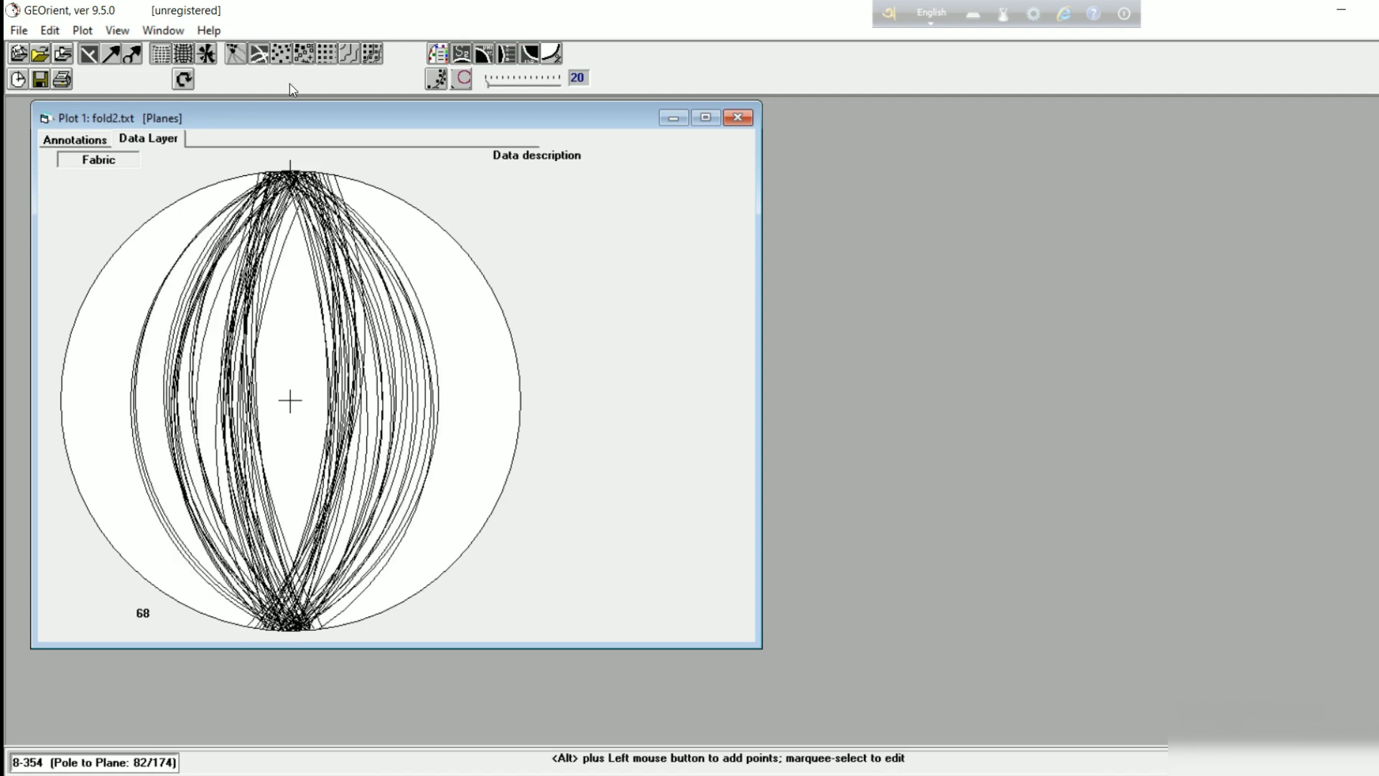
{"action": "left_click", "coordinate": [235, 56]}
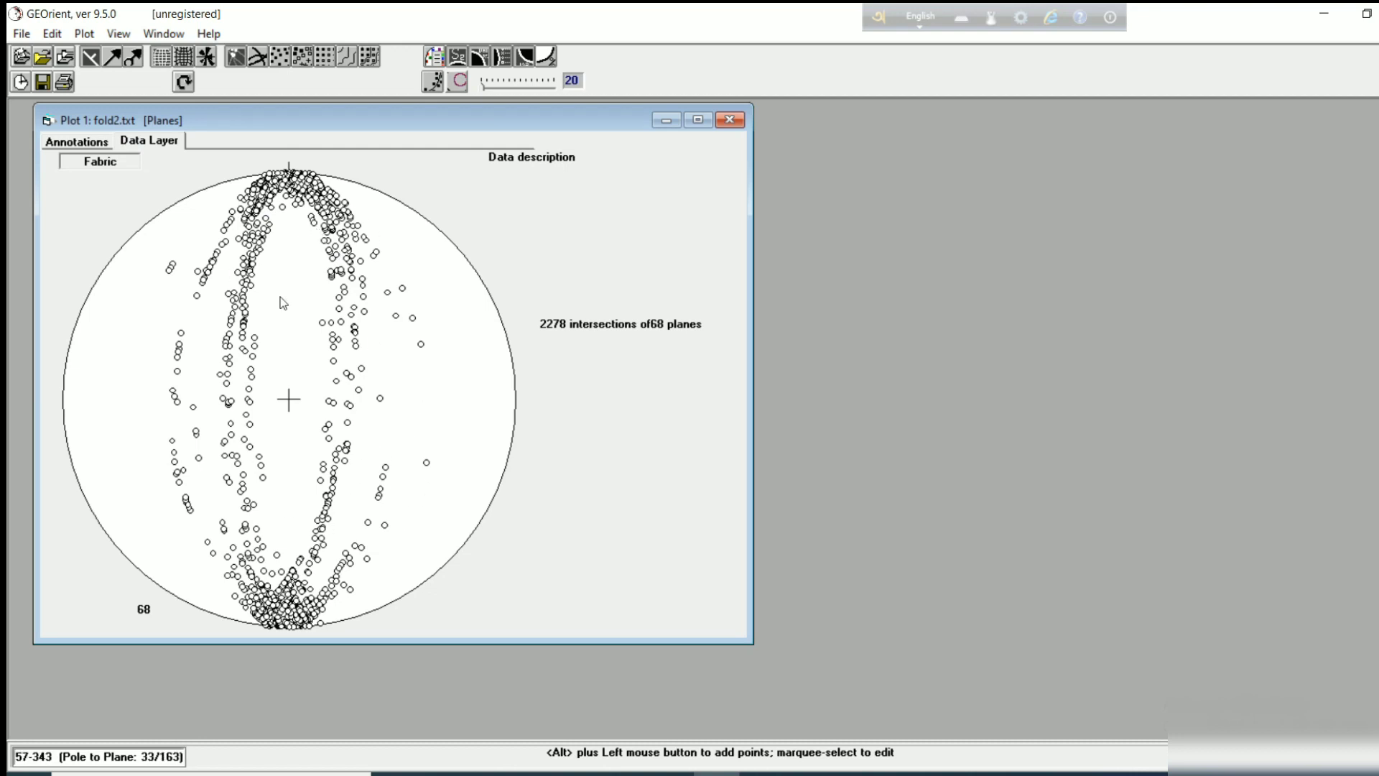
{"action": "left_click", "coordinate": [281, 57]}
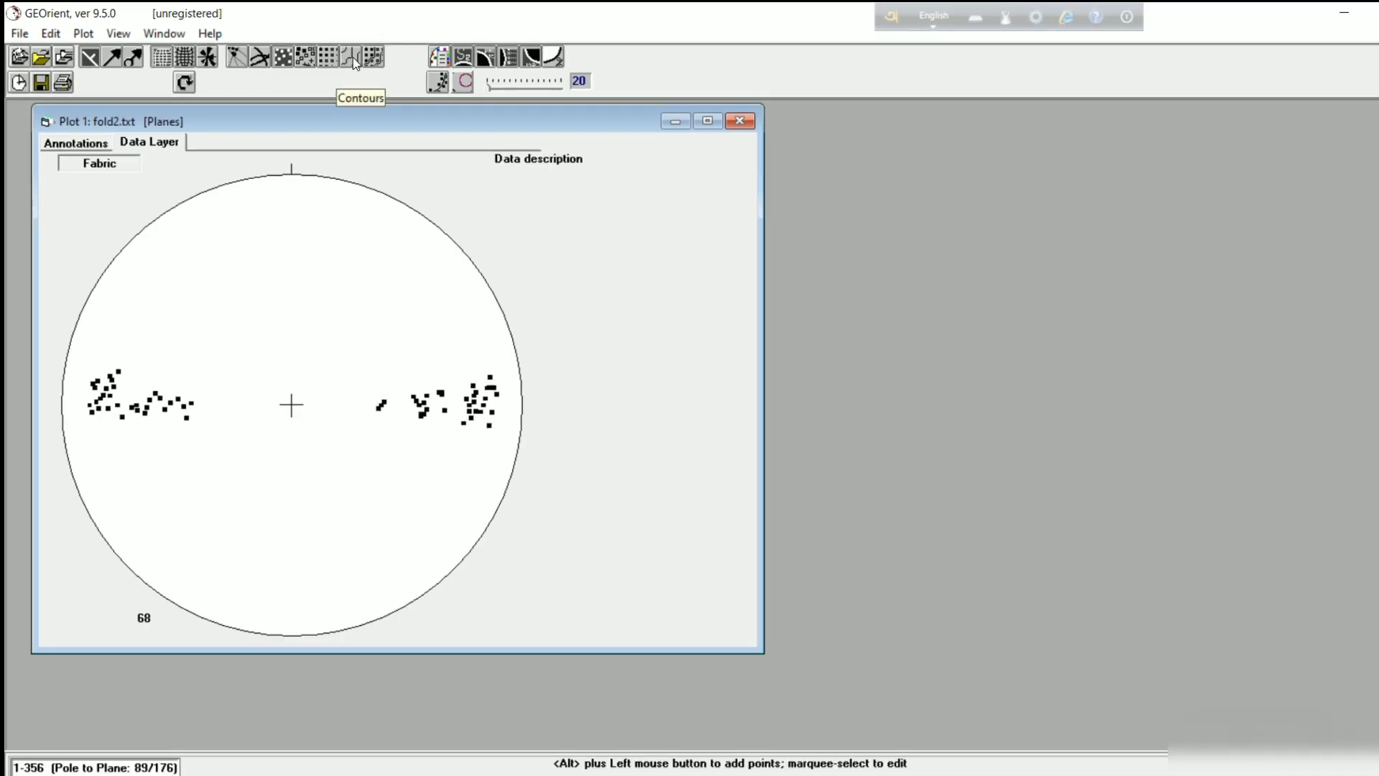
Display the poles as contours with gridded density and set the contour grid density to 110
{"action": "left_click", "coordinate": [353, 59]}
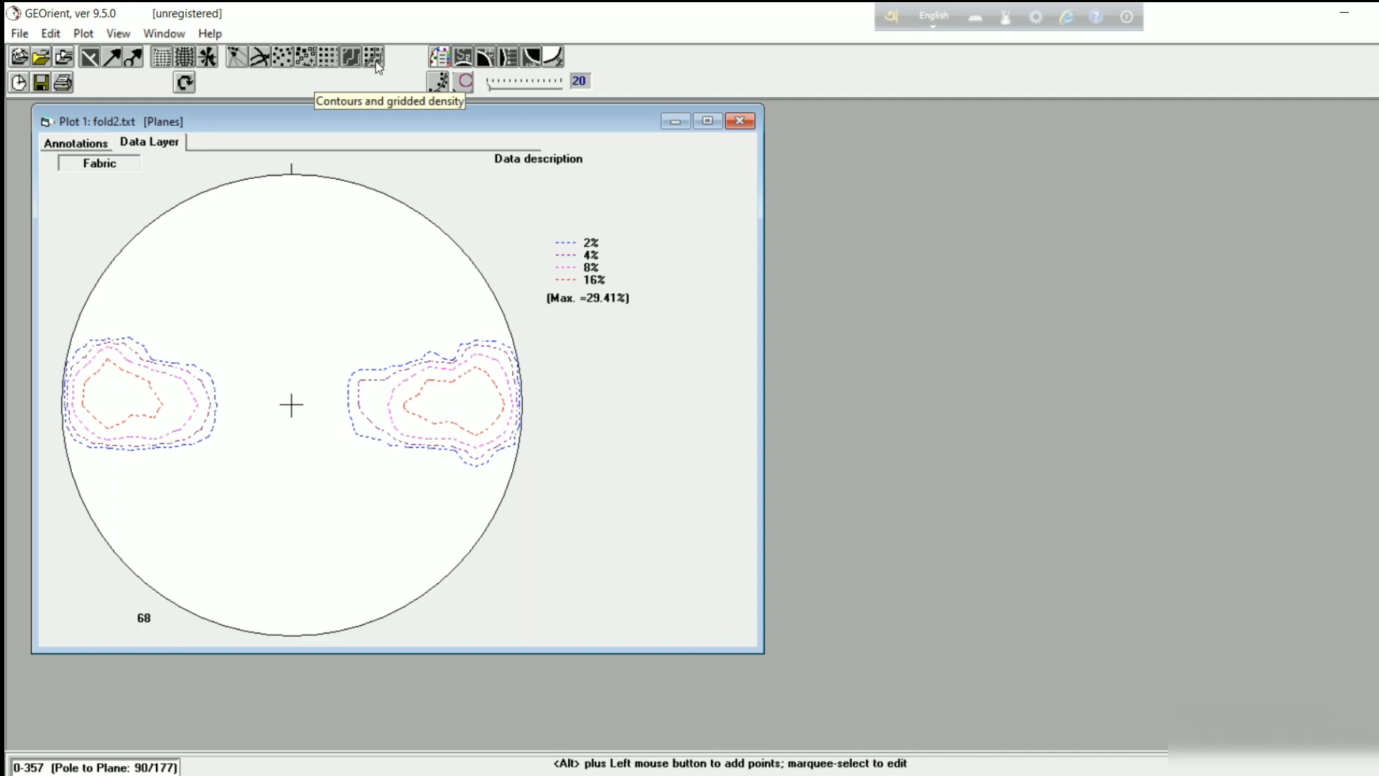
{"action": "left_click", "coordinate": [375, 60]}
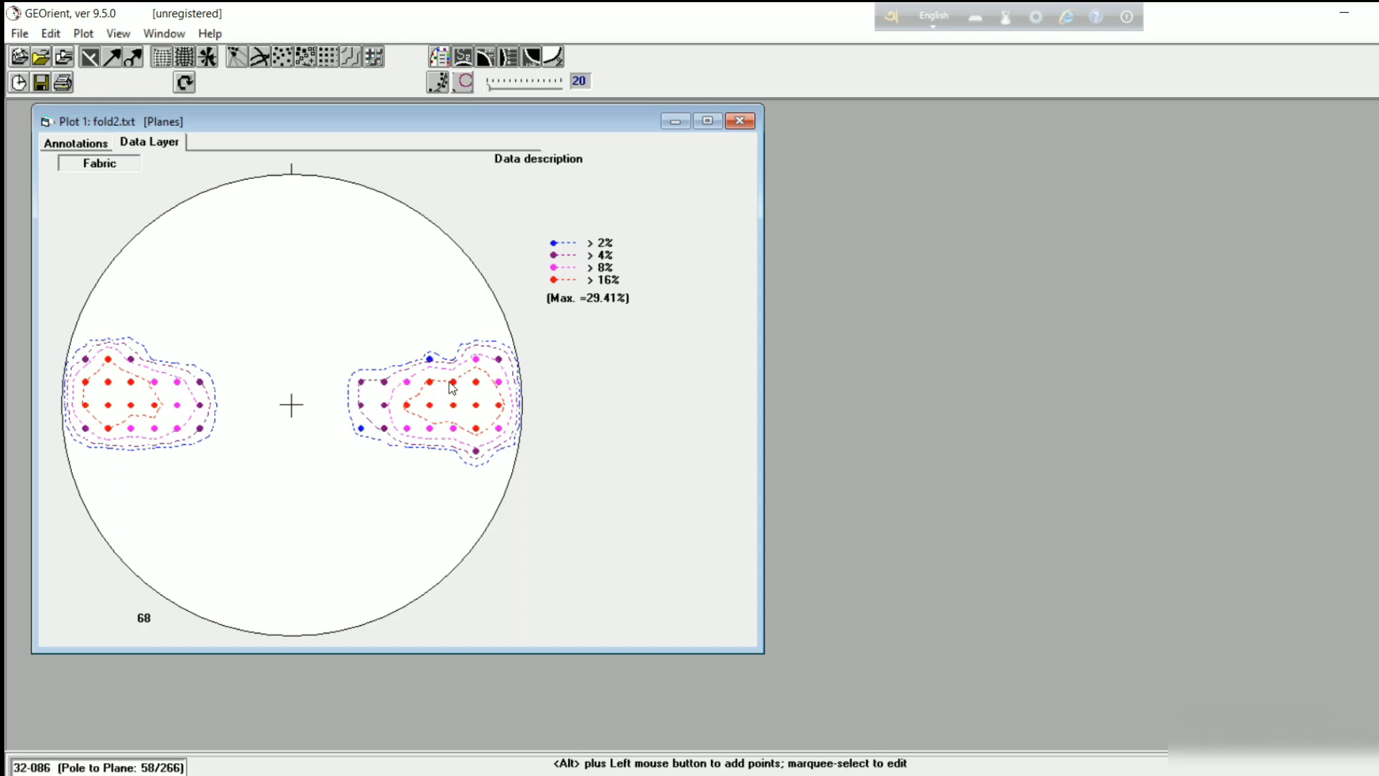
{"action": "left_click", "coordinate": [480, 86]}
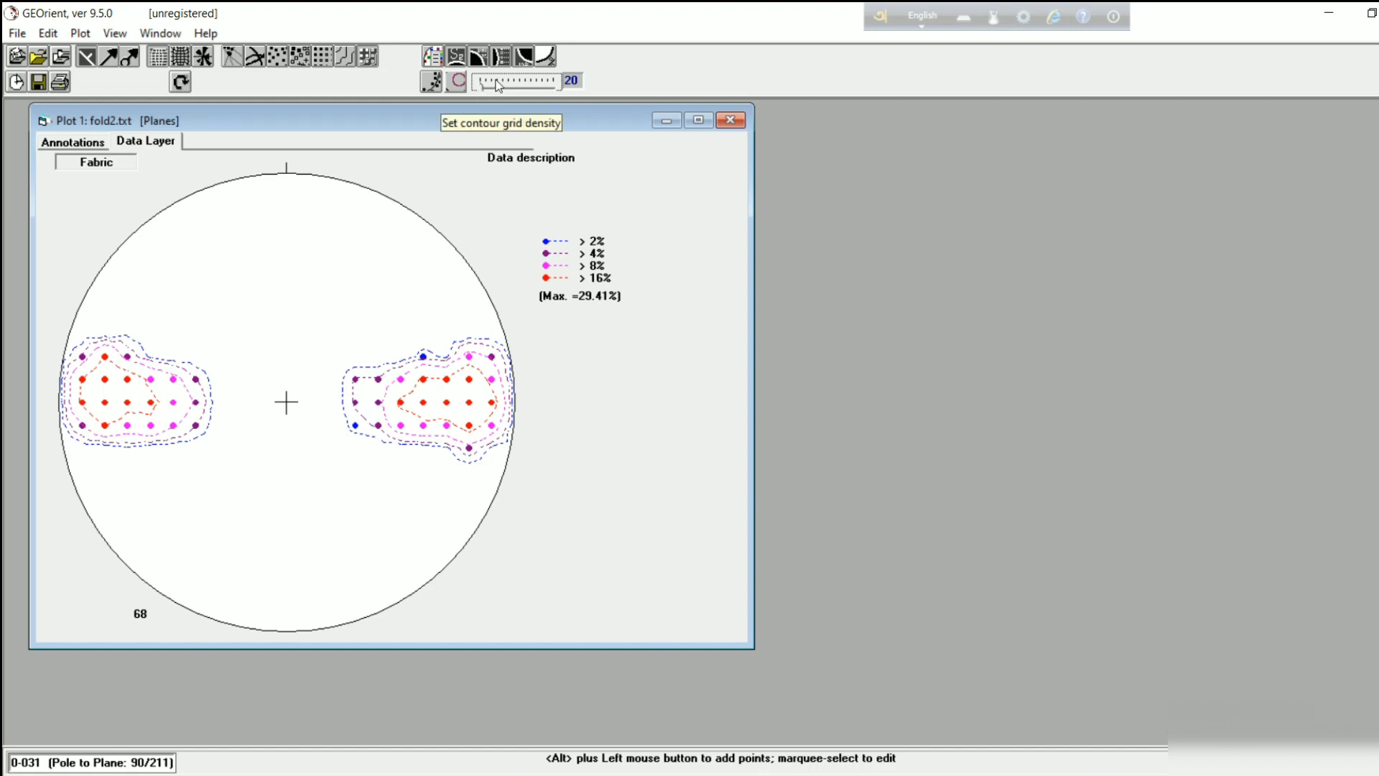
{"action": "left_click", "coordinate": [499, 87]}
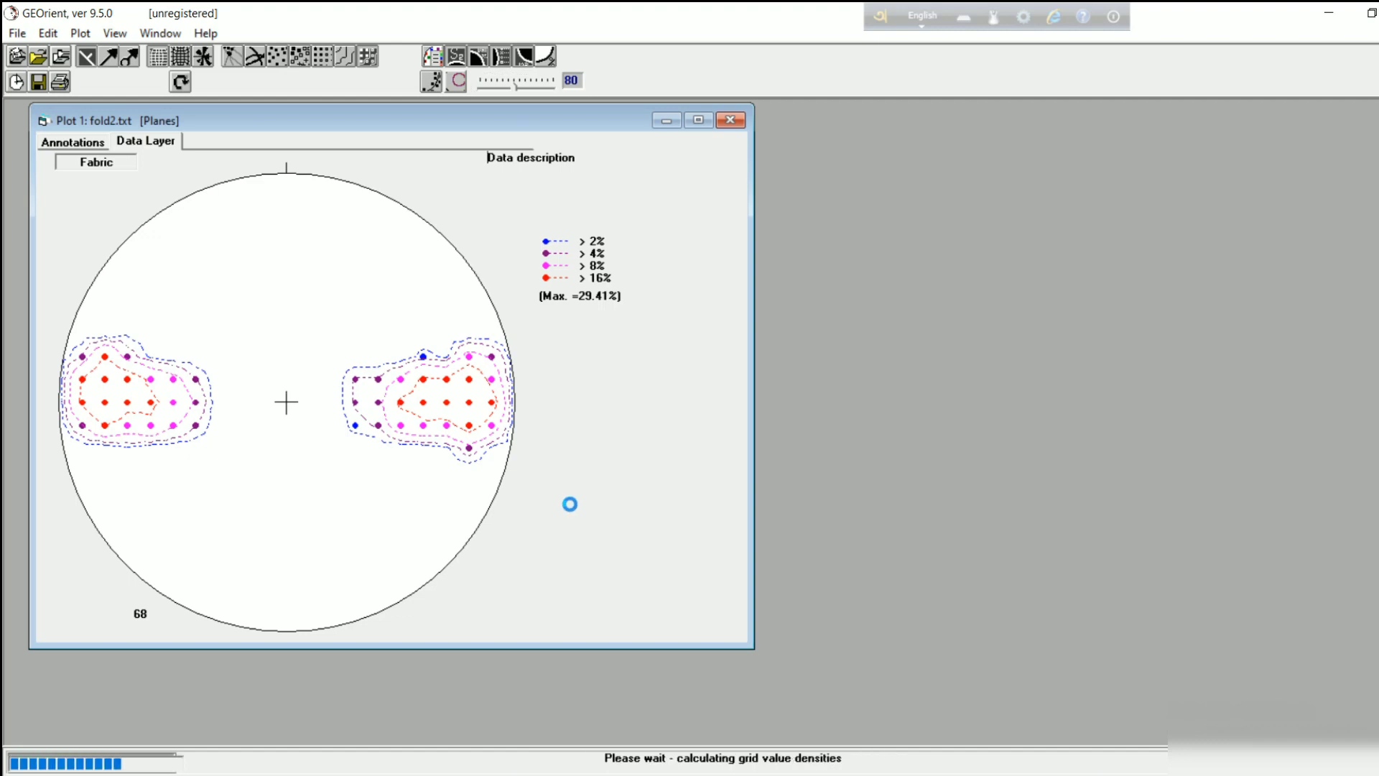
{"action": "left_click_drag", "start_coordinate": [514, 88], "coordinate": [535, 92]}
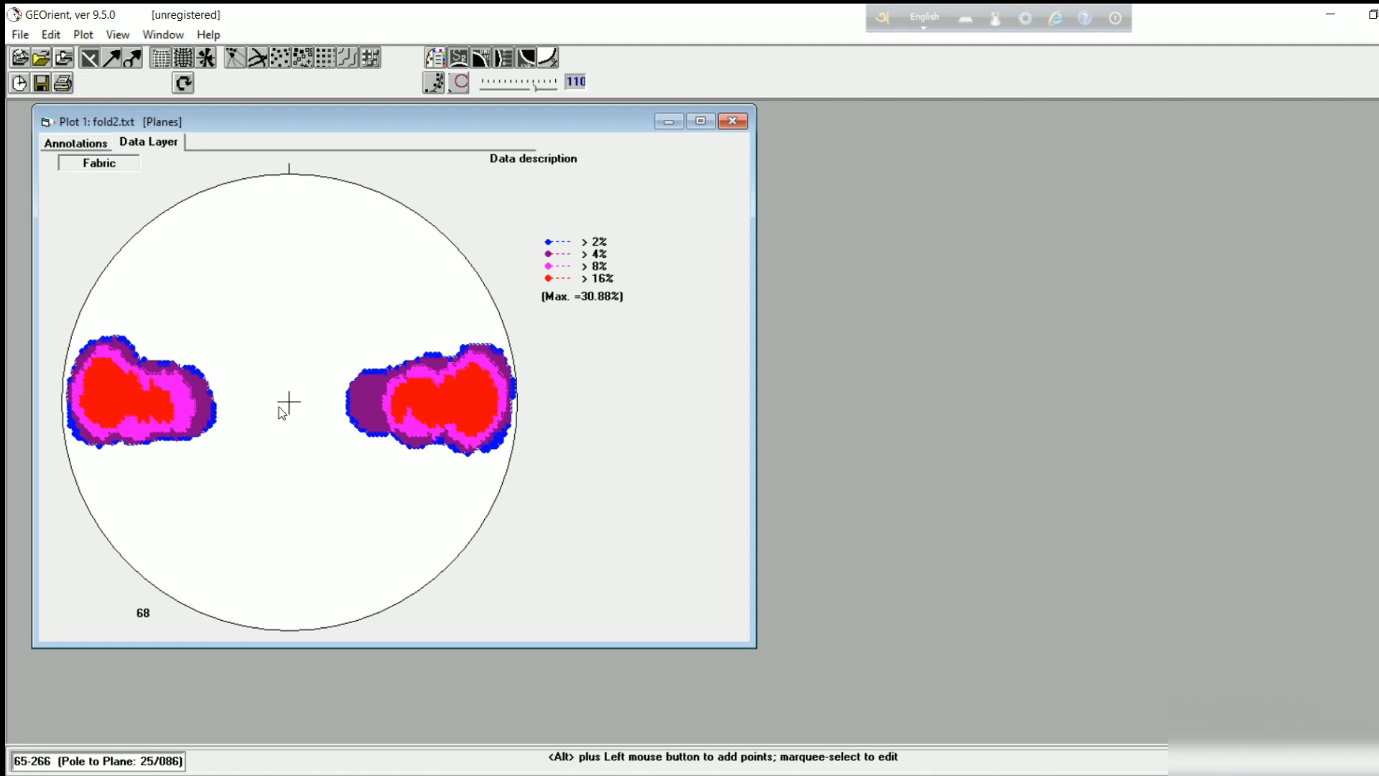
Show the girdle settings and add the beta axis and the calculated girdle to the plot
{"action": "left_click", "coordinate": [436, 82]}
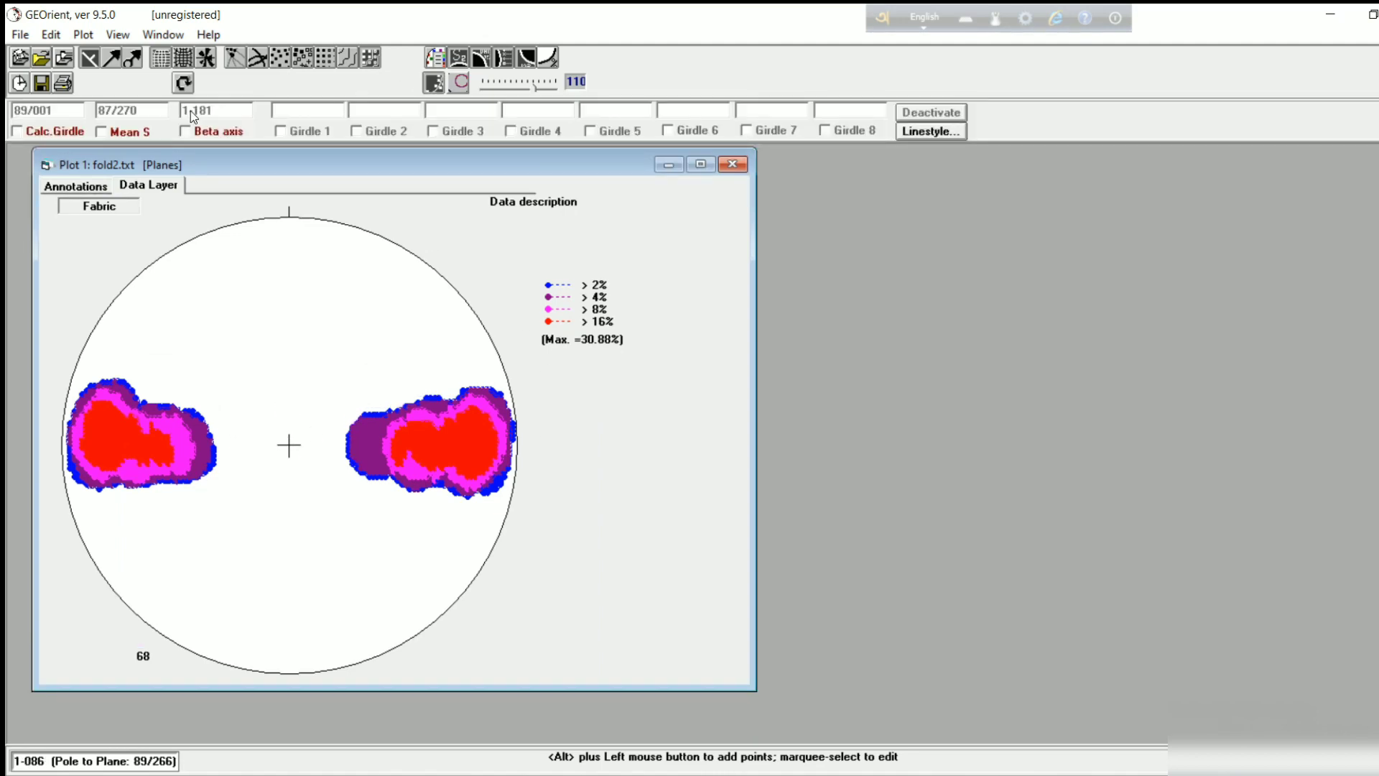
{"action": "left_click", "coordinate": [186, 131]}
{"action": "left_click", "coordinate": [15, 131]}
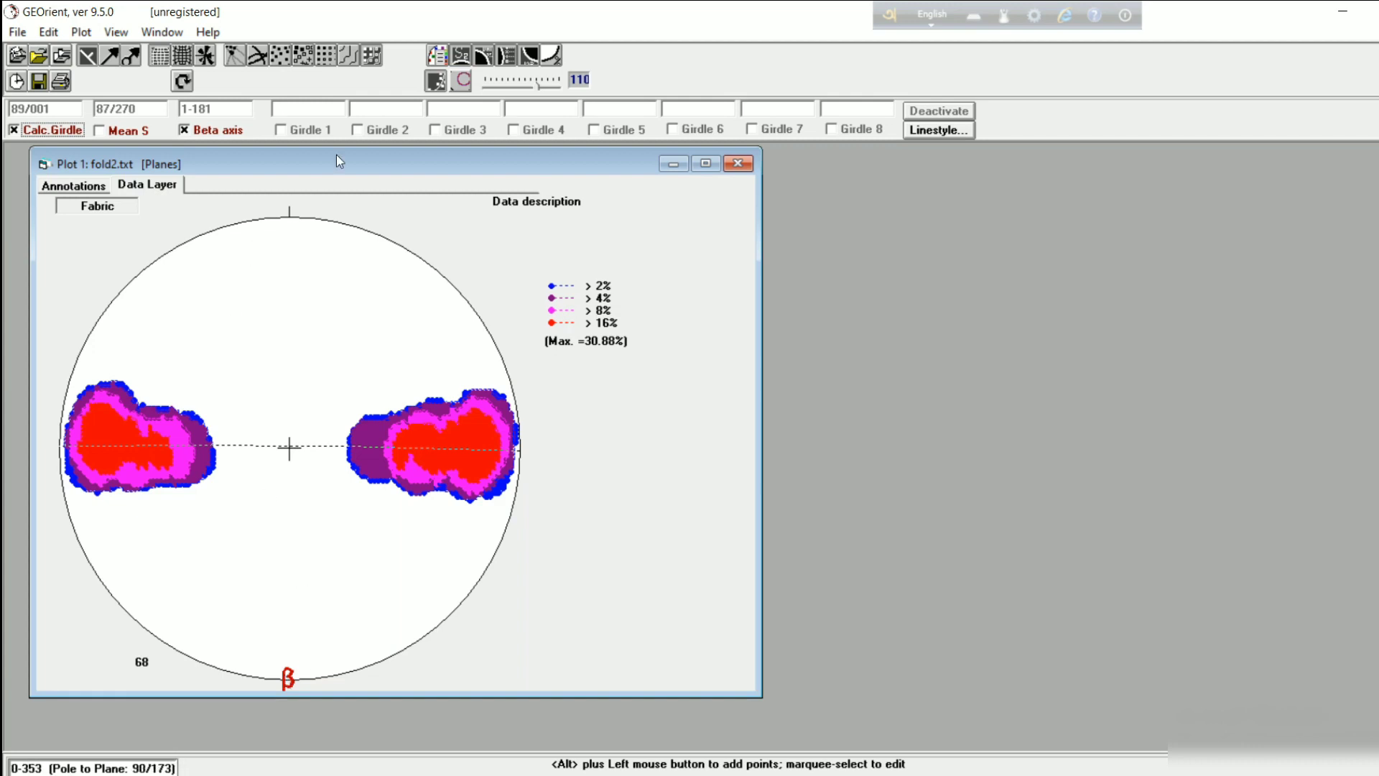
Place Girdle 1 at about 69/091 and Girdle 2 at about 67/270, using the western and eastern pole concentrations
{"action": "left_click", "coordinate": [330, 108]}
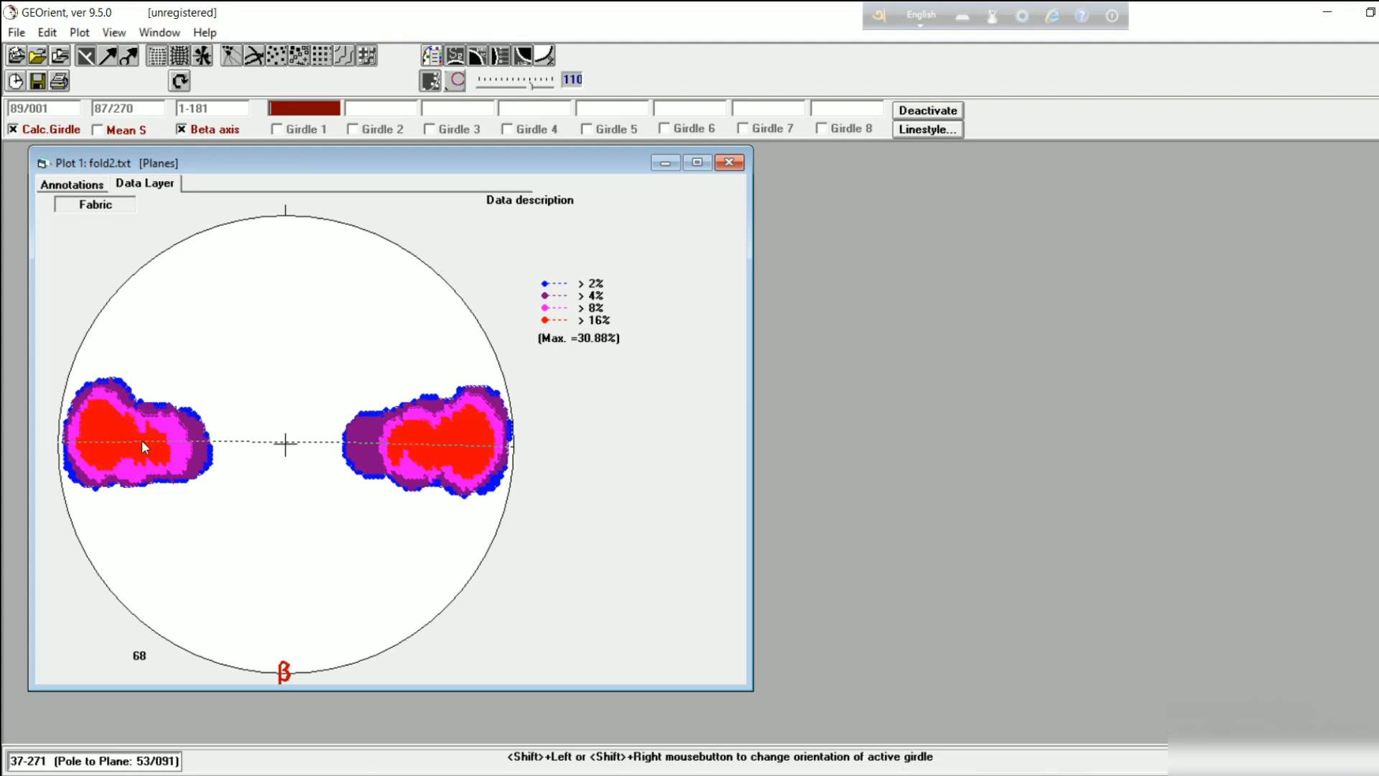
{"action": "left_click", "coordinate": [102, 441]}
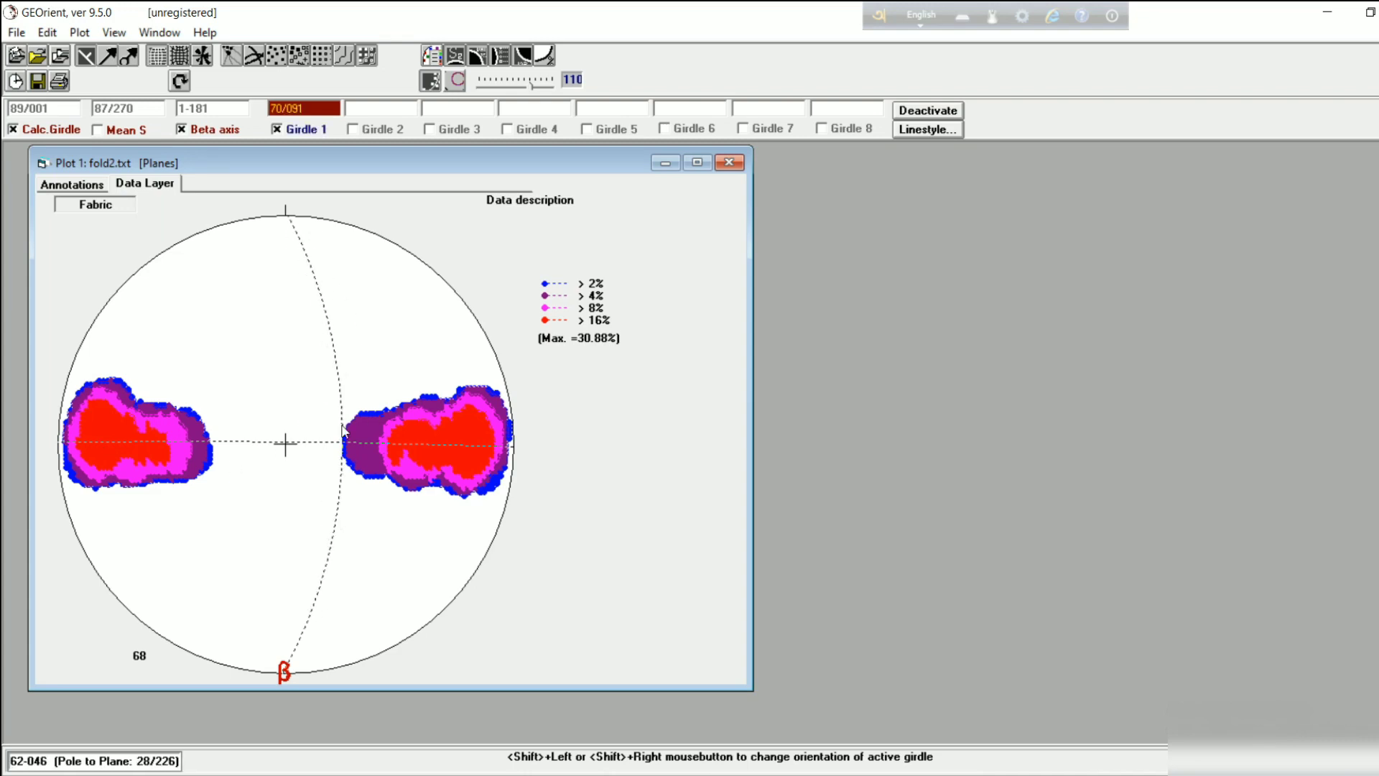
{"action": "left_click", "coordinate": [352, 450], "text": "shift"}
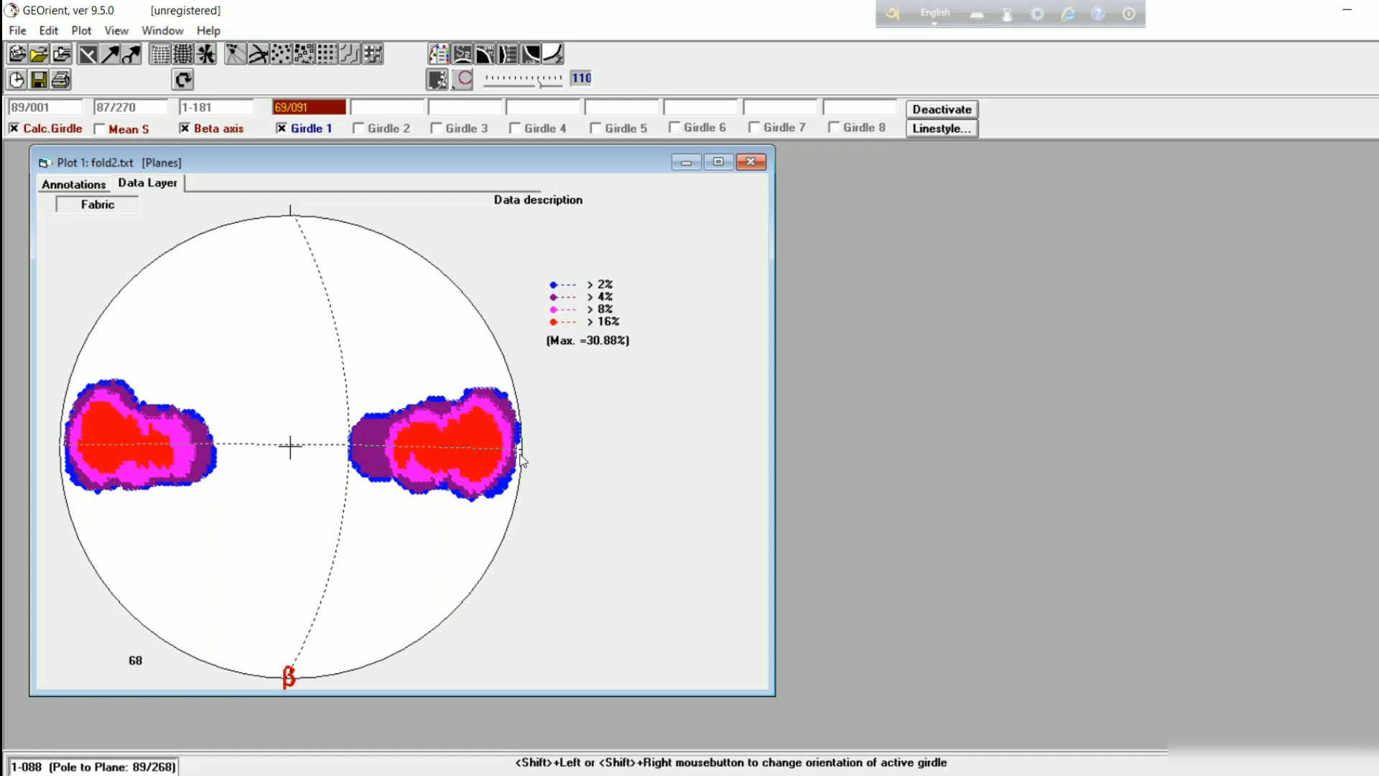
{"action": "left_click", "coordinate": [392, 109]}
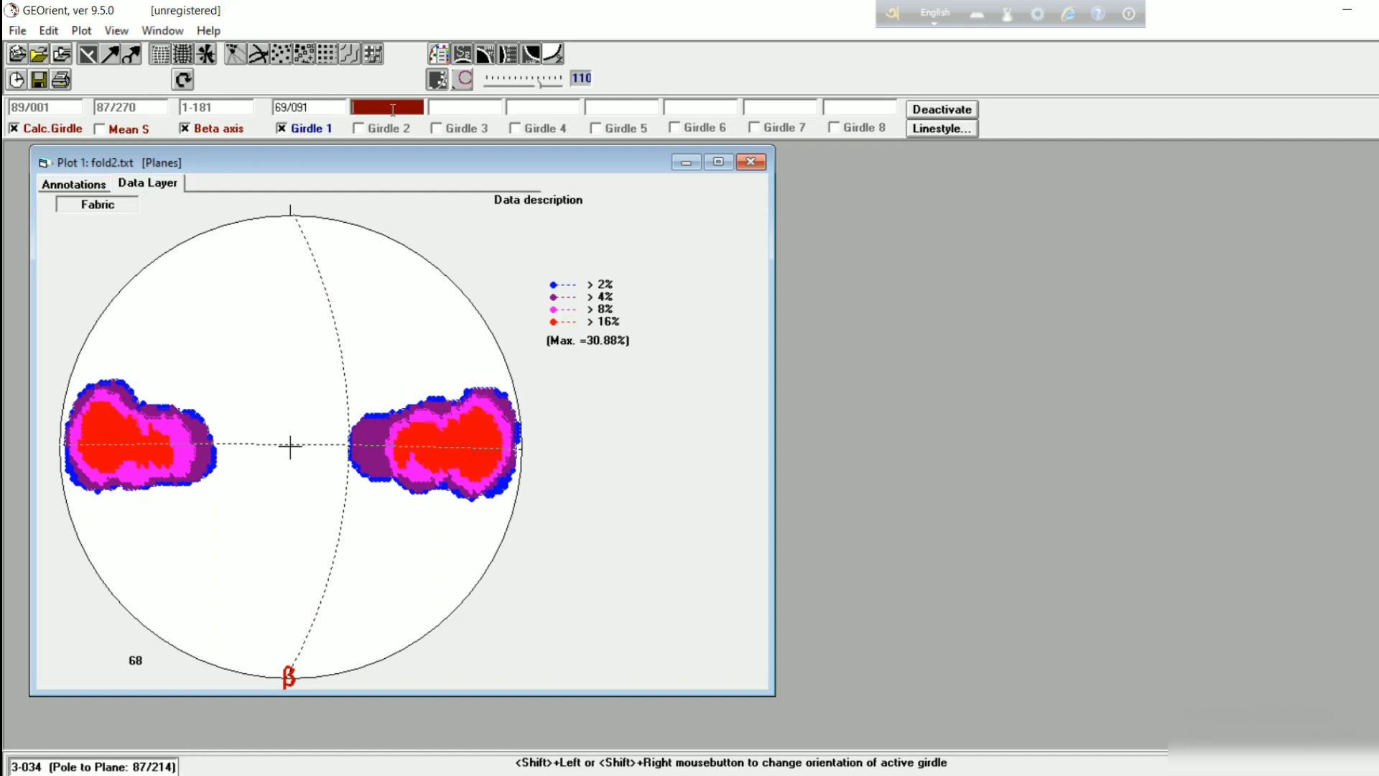
{"action": "left_click", "coordinate": [471, 447], "text": "shift"}
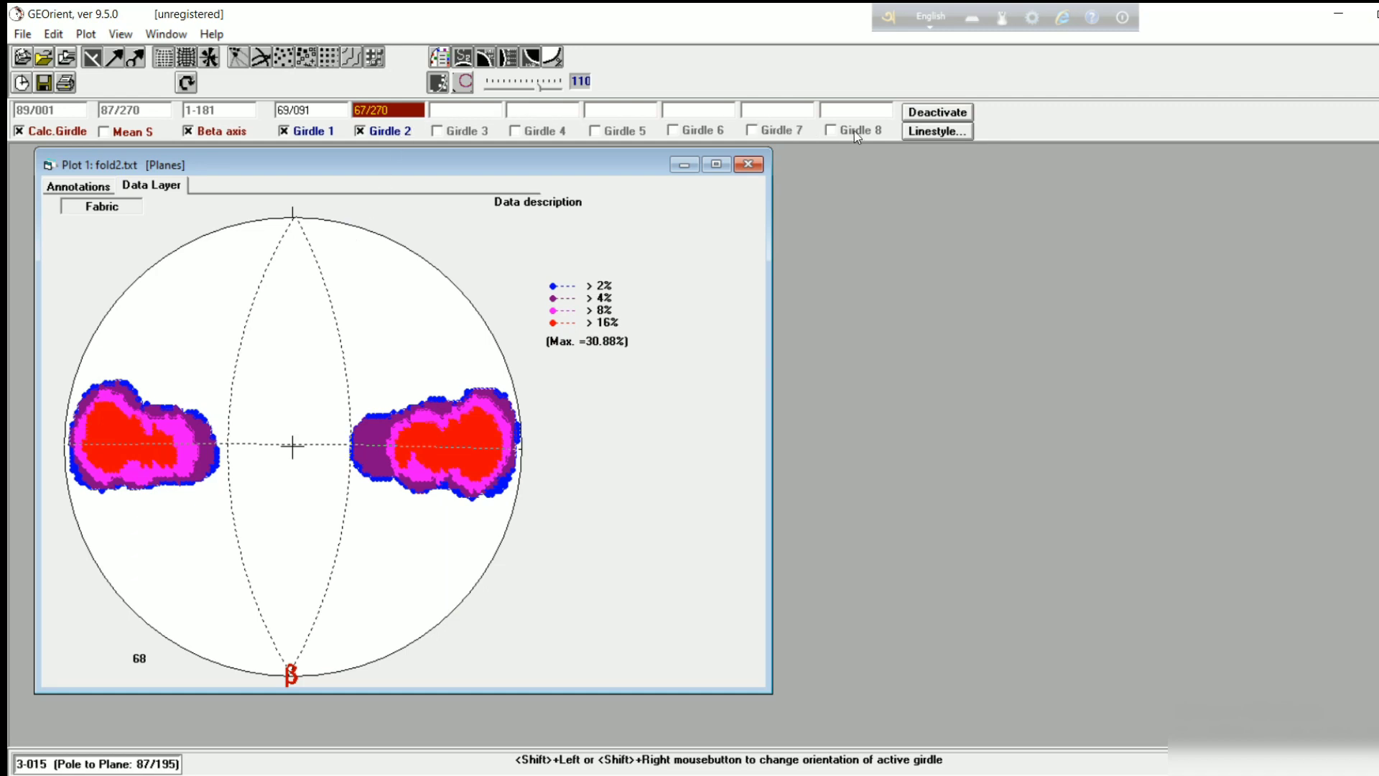
Give Girdle 1 the long-dashed line style with a thicker line width
{"action": "left_click", "coordinate": [927, 132]}
{"action": "left_click_drag", "start_coordinate": [718, 207], "coordinate": [712, 212]}
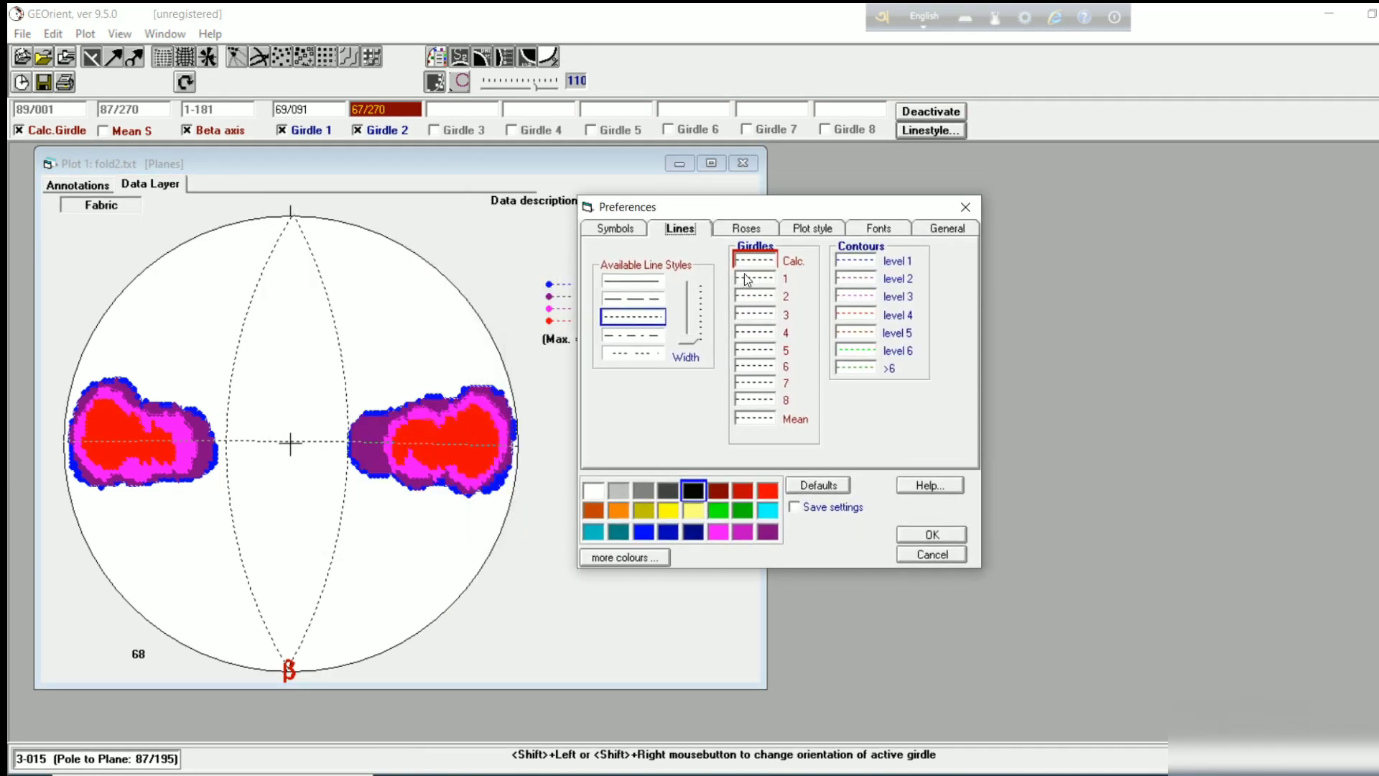
{"action": "left_click", "coordinate": [757, 280]}
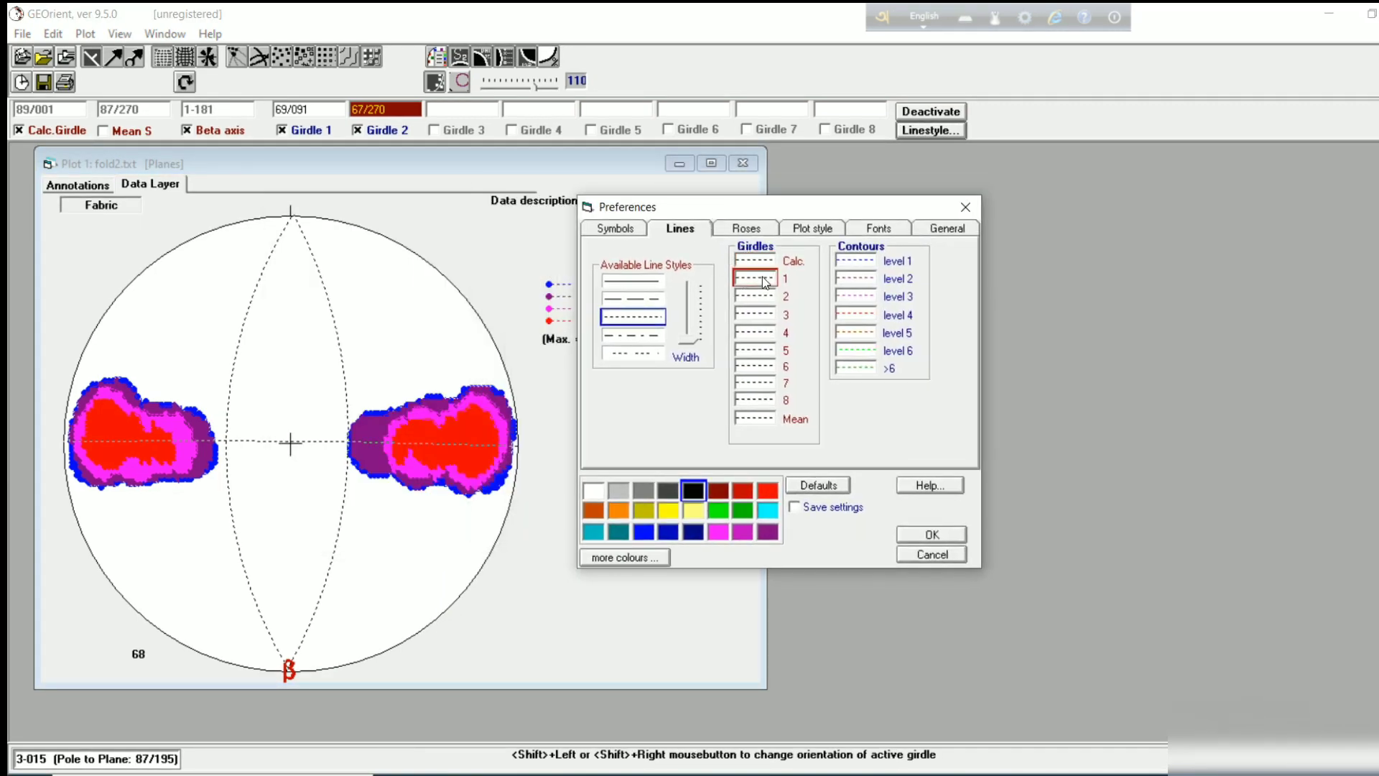
{"action": "left_click", "coordinate": [639, 301]}
{"action": "left_click", "coordinate": [688, 341]}
{"action": "left_click_drag", "start_coordinate": [687, 332], "coordinate": [687, 328]}
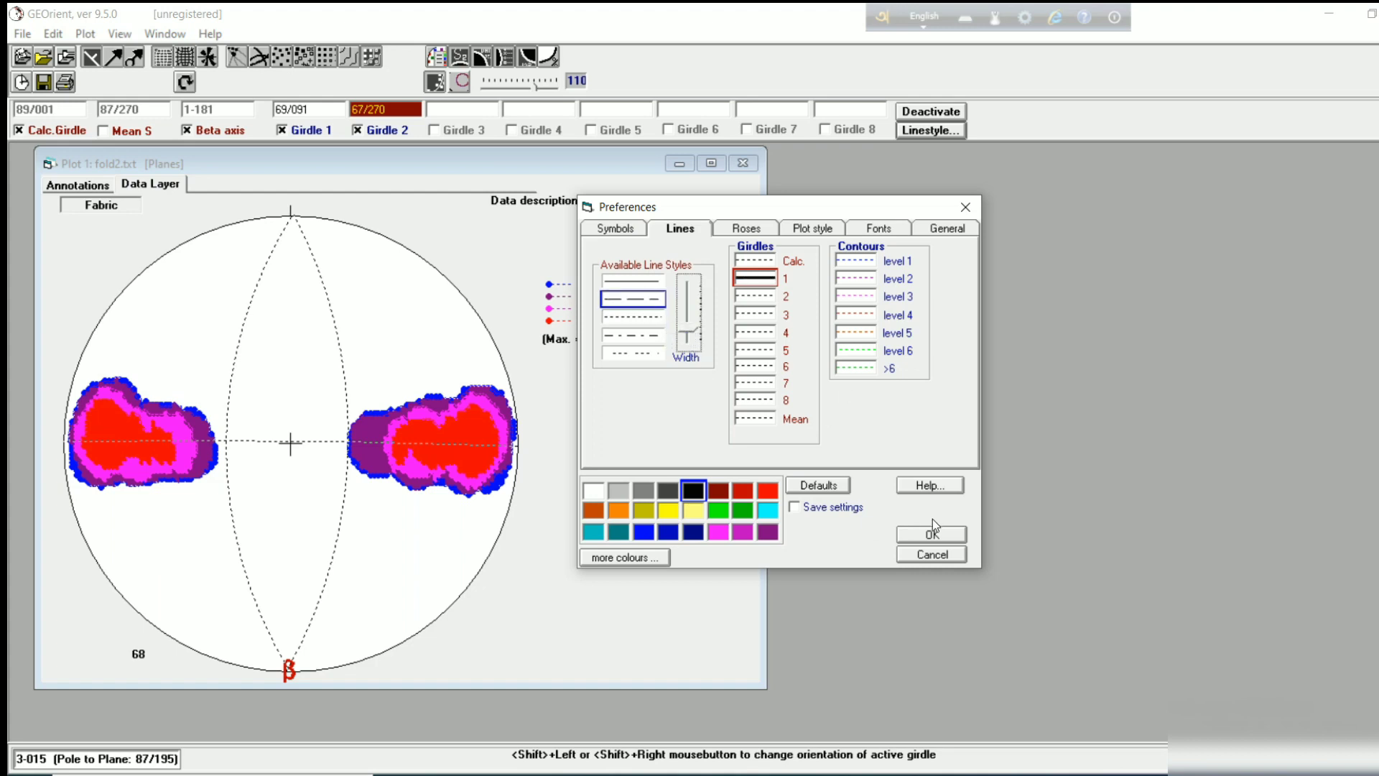
{"action": "left_click", "coordinate": [933, 533]}
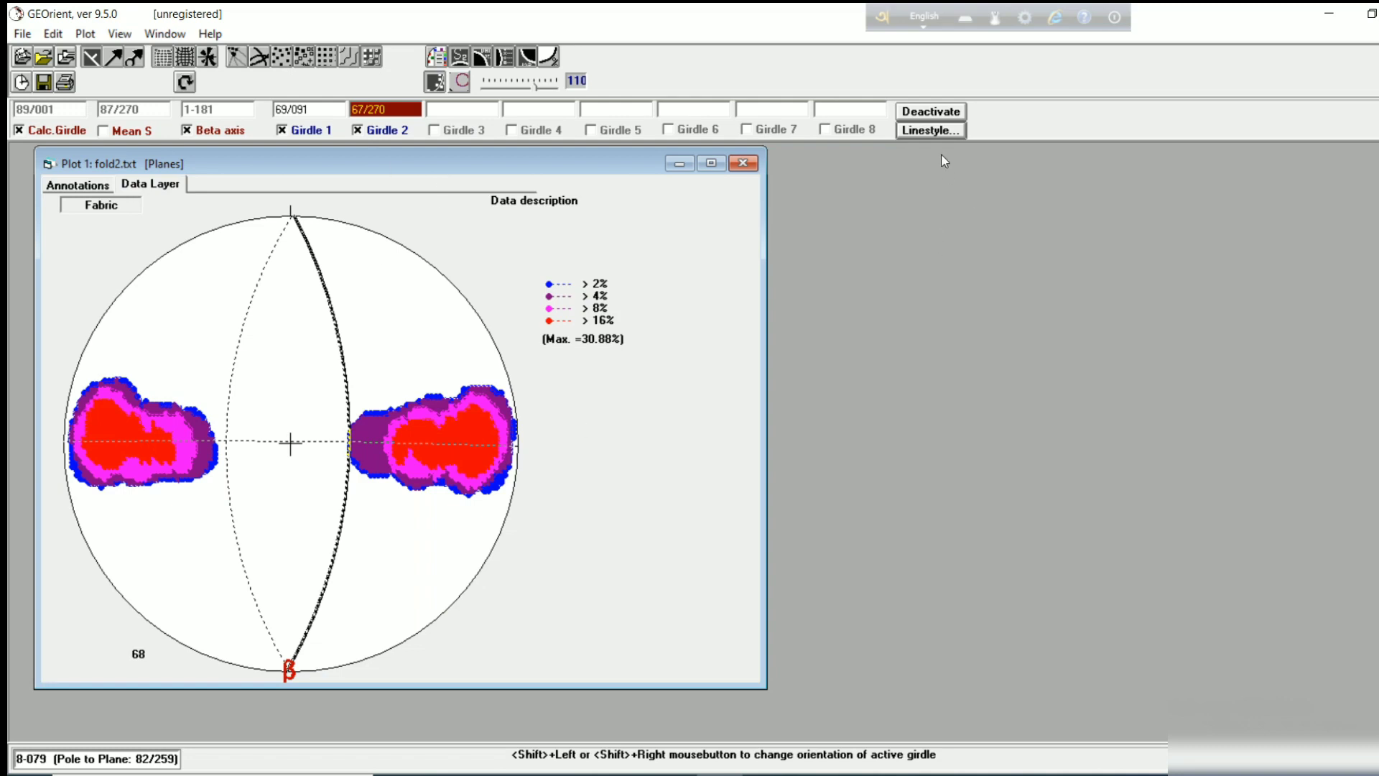
Change the line colour of Girdle 1 to green
{"action": "left_click", "coordinate": [931, 131]}
{"action": "left_click_drag", "start_coordinate": [493, 180], "coordinate": [838, 208]}
{"action": "left_click", "coordinate": [794, 287]}
{"action": "left_click", "coordinate": [782, 519]}
{"action": "left_click", "coordinate": [967, 544]}
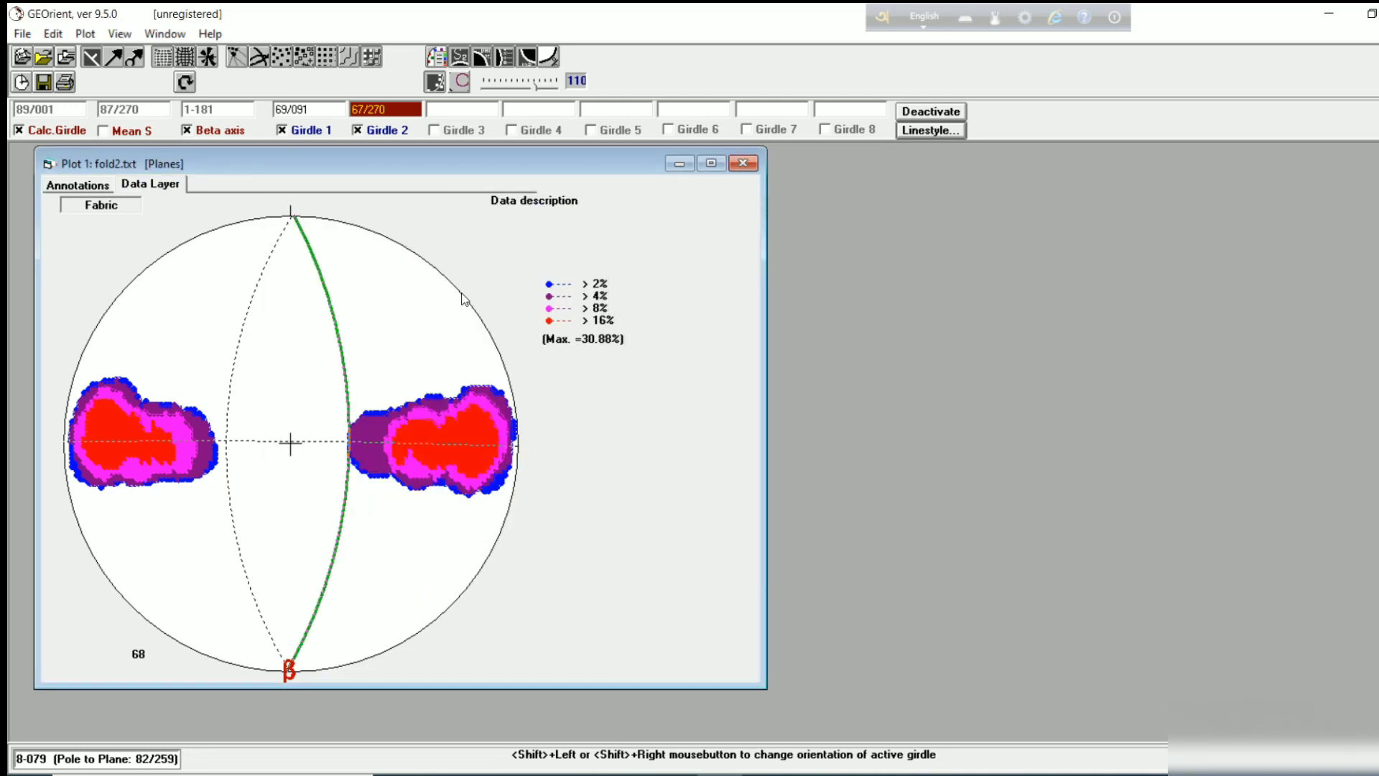
Give Girdle 2 a solid blue line with a thicker line width
{"action": "left_click", "coordinate": [907, 134]}
{"action": "left_click_drag", "start_coordinate": [478, 185], "coordinate": [833, 203]}
{"action": "left_click", "coordinate": [794, 291]}
{"action": "left_click", "coordinate": [670, 293]}
{"action": "left_click", "coordinate": [681, 527]}
{"action": "left_click_drag", "start_coordinate": [717, 336], "coordinate": [705, 322]}
{"action": "left_click", "coordinate": [968, 528]}
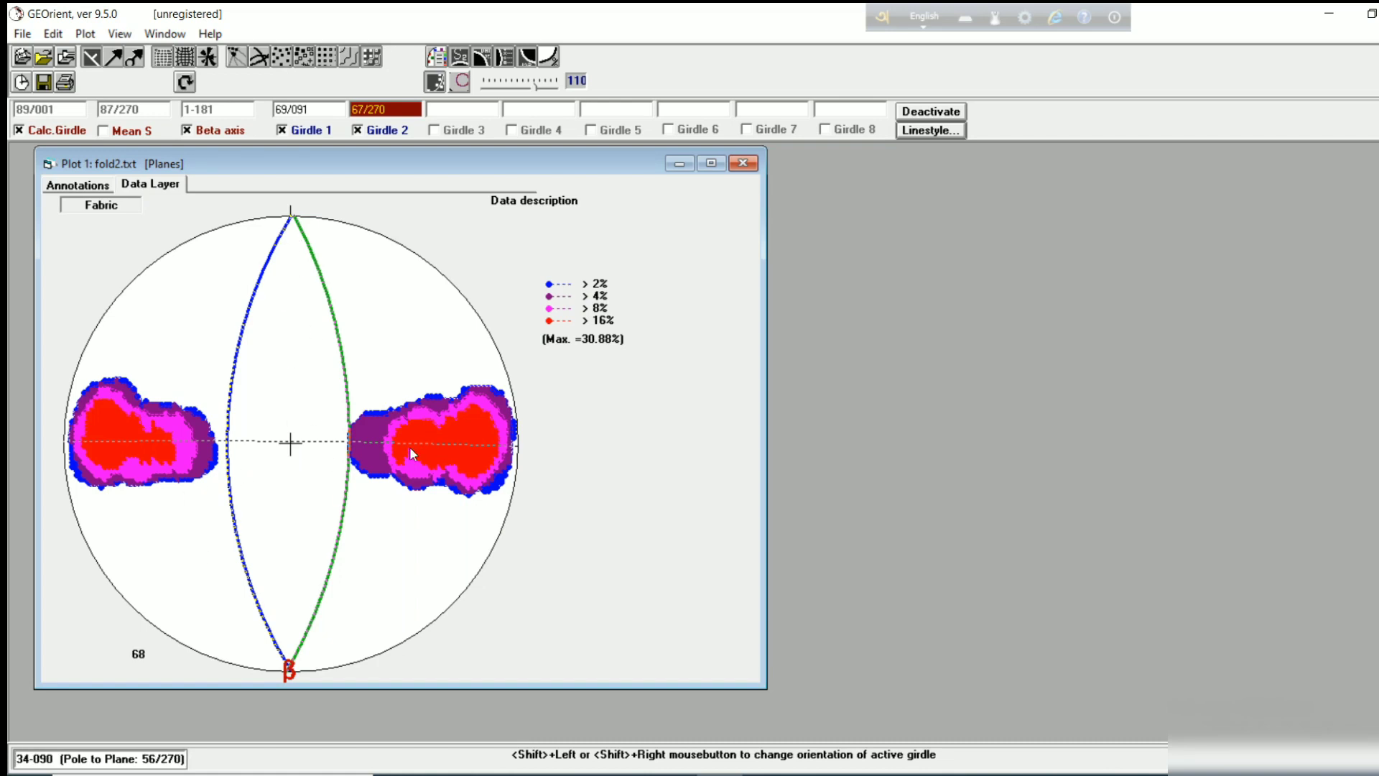
Give the calculated girdle a solid line style in red
{"action": "left_click", "coordinate": [931, 130]}
{"action": "left_click", "coordinate": [331, 260]}
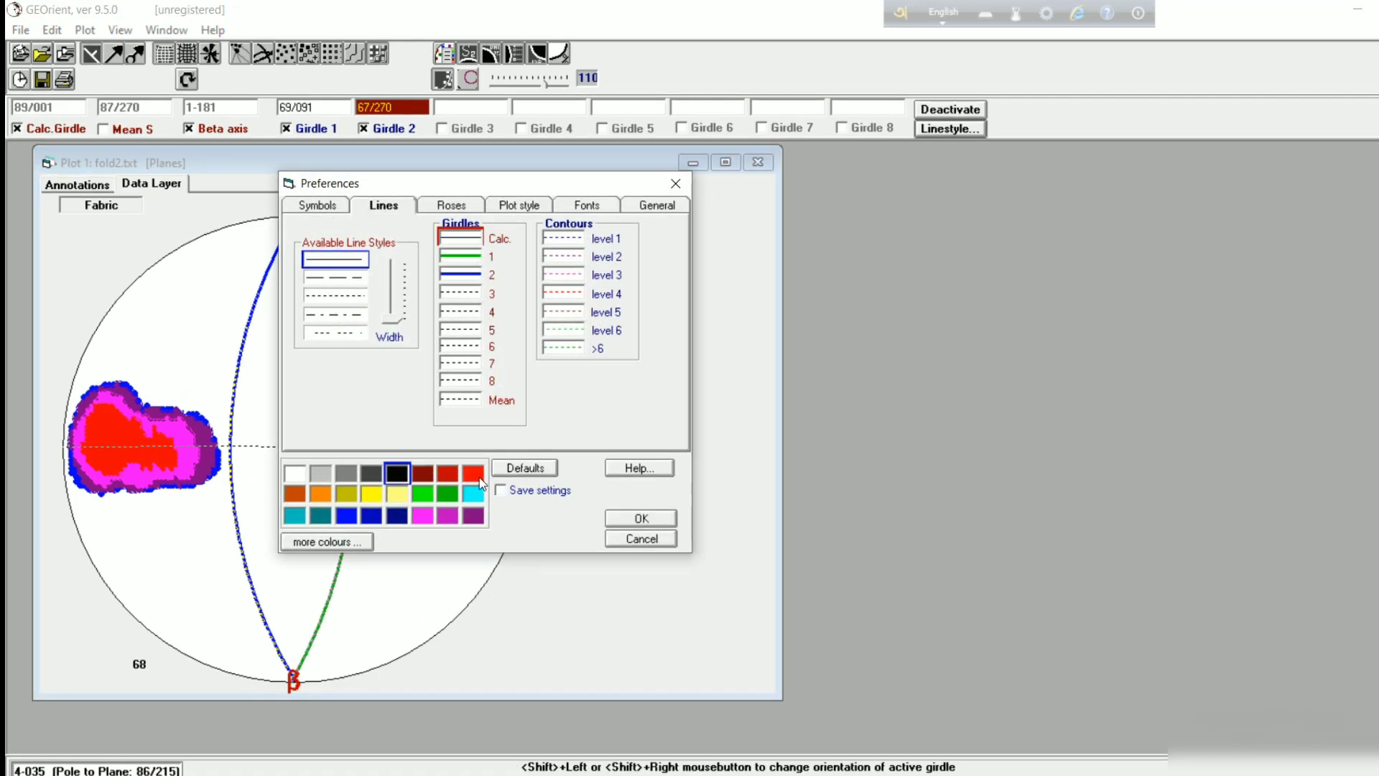
{"action": "left_click", "coordinate": [474, 474]}
{"action": "left_click", "coordinate": [619, 518]}
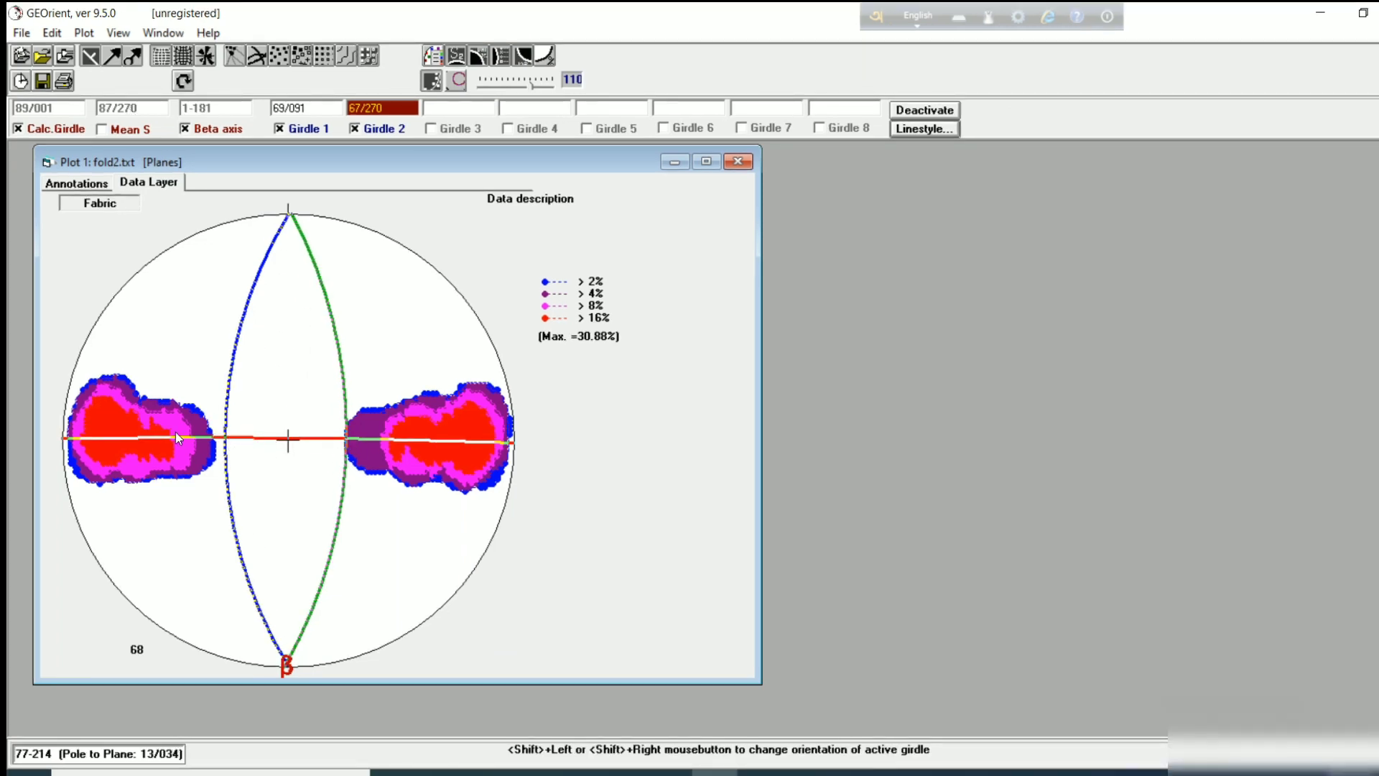
Show the Mean S plane on the stereonet and display the statistics list beside it
{"action": "left_click", "coordinate": [102, 129]}
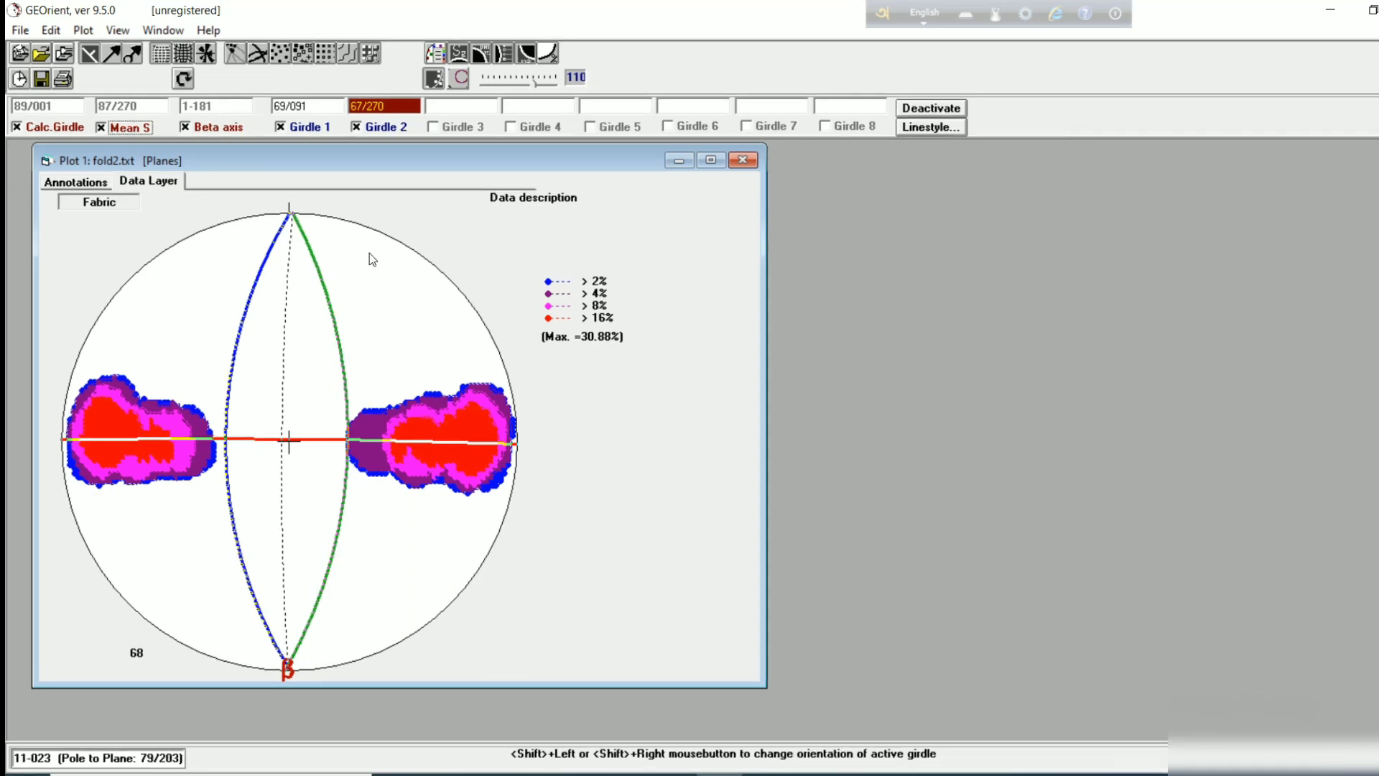
{"action": "left_click", "coordinate": [550, 55]}
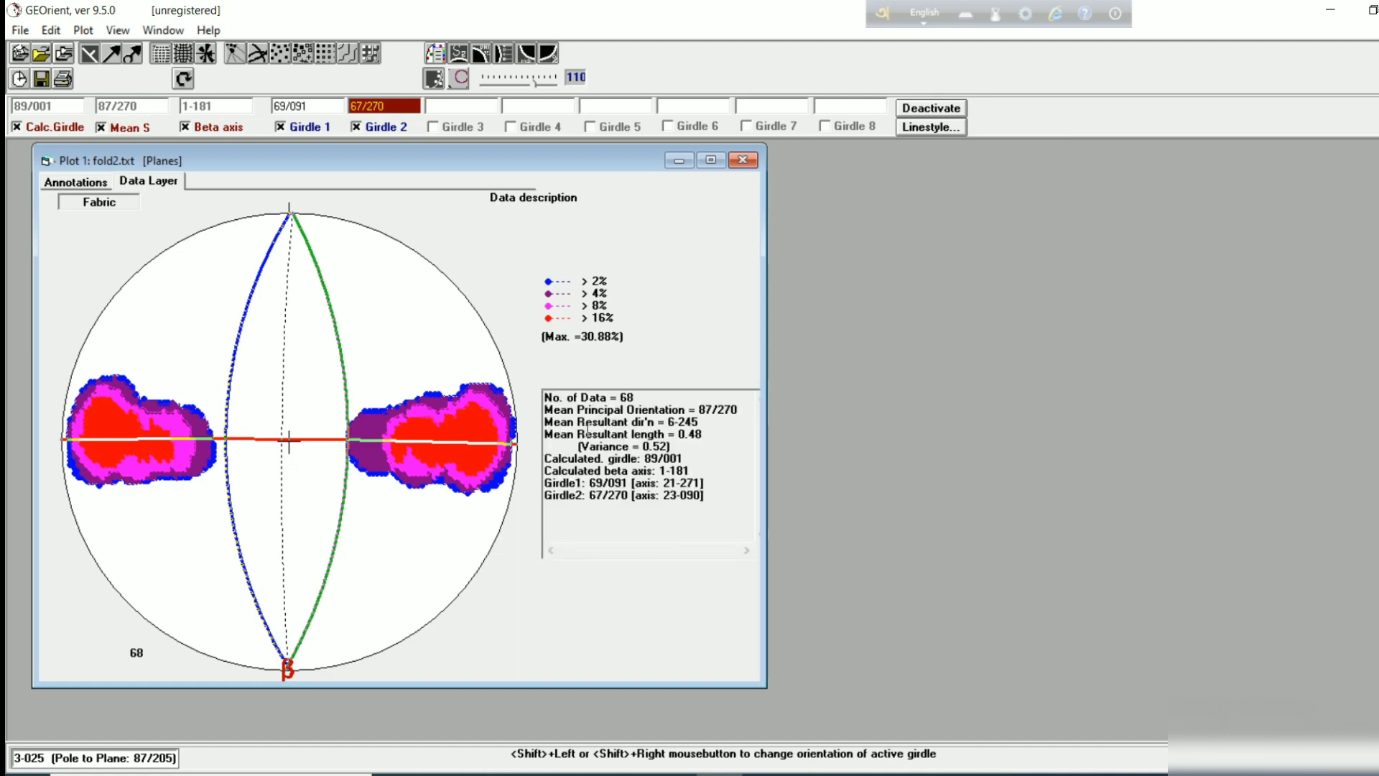
{"action": "left_click", "coordinate": [528, 55]}
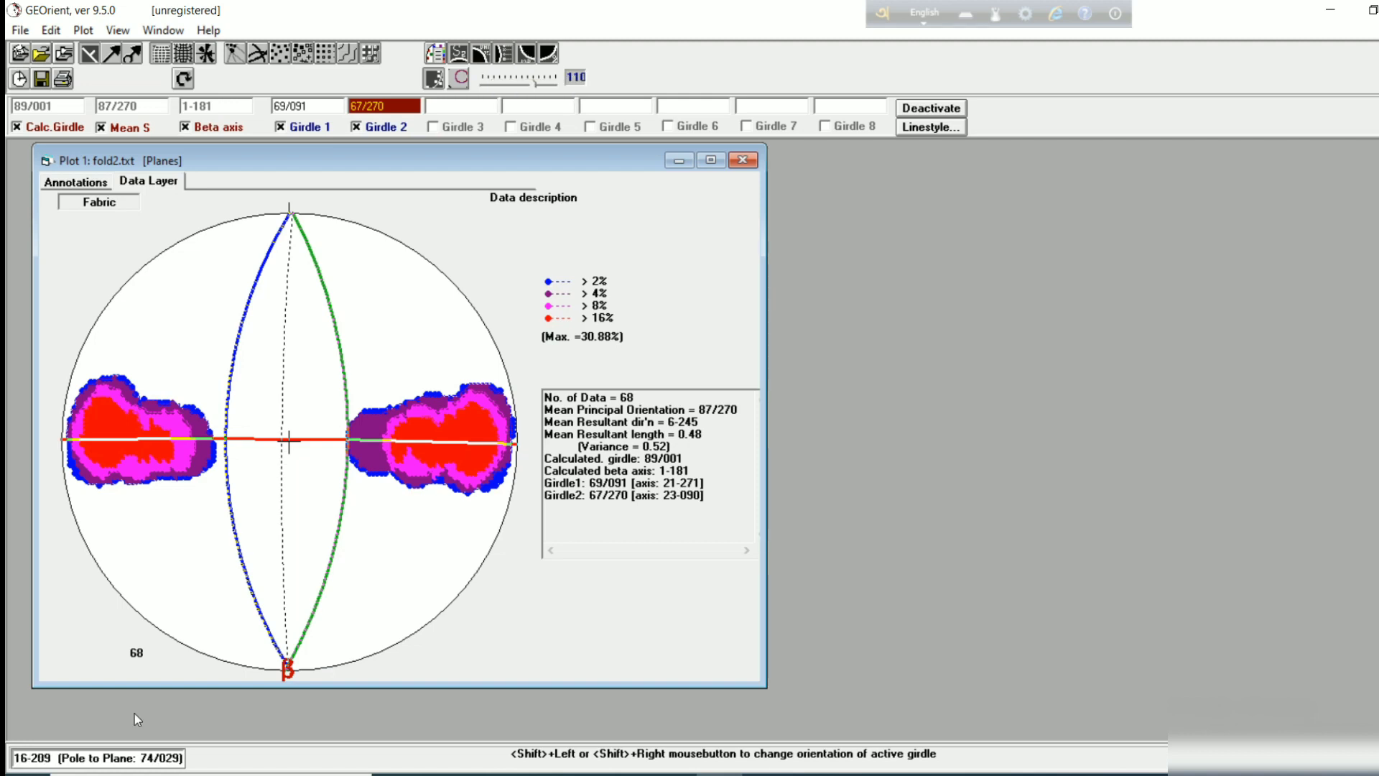
{"action": "left_click", "coordinate": [530, 59]}
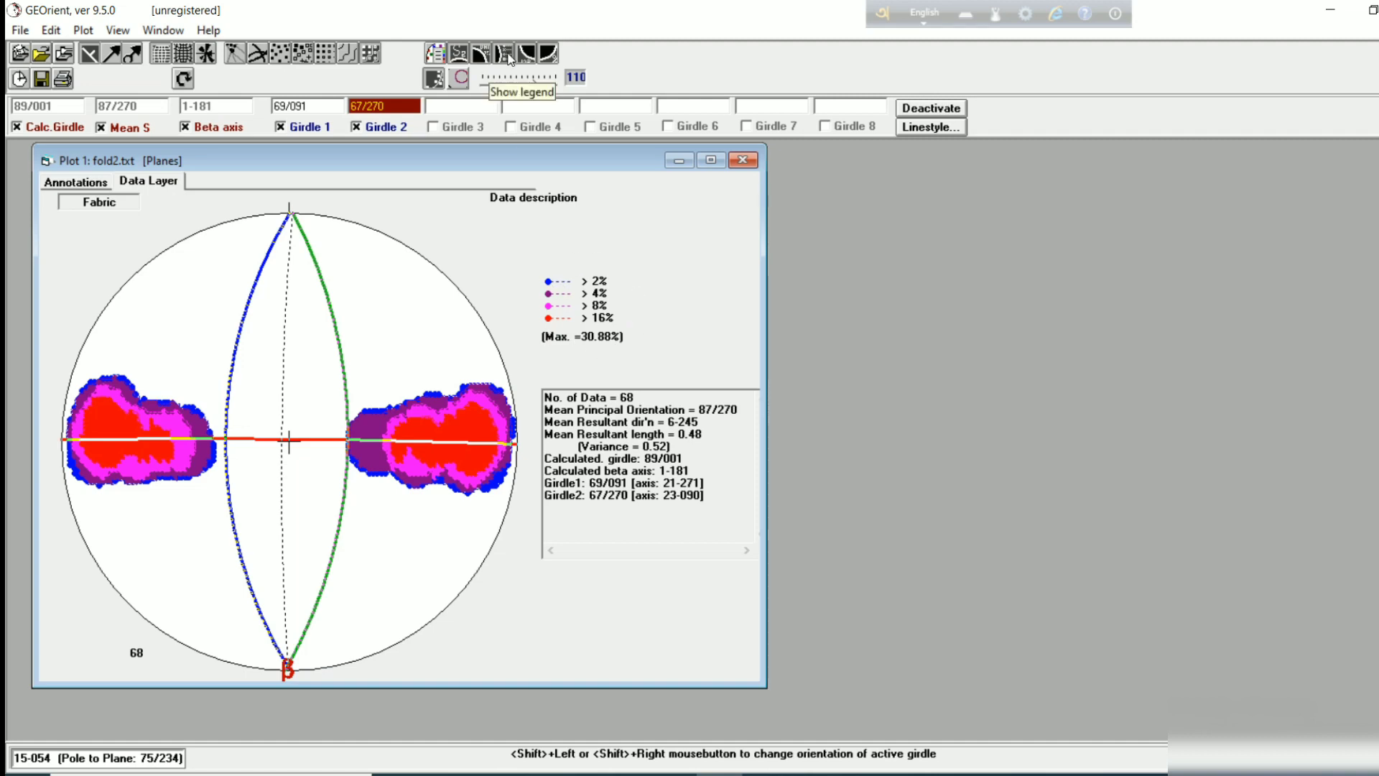
Replace the data description beside the plot with "Area 1"
{"action": "double_click", "coordinate": [503, 199]}
{"action": "left_click", "coordinate": [540, 202]}
{"action": "double_click", "coordinate": [556, 204]}
{"action": "key", "text": "BackSpace"}
{"action": "key", "text": "BackSpace"}
{"action": "key", "text": "BackSpace"}
{"action": "key", "text": "BackSpace"}
{"action": "key", "text": "BackSpace"}
{"action": "type", "text": "Area 1"}
Replace the "Fabric" label above the stereonet with "F2 fold"
{"action": "left_click", "coordinate": [117, 204]}
{"action": "double_click", "coordinate": [86, 205]}
{"action": "type", "text": "F2 fols"}
{"action": "key", "text": "BackSpace"}
{"action": "type", "text": "d"}
{"action": "key", "text": "Tab"}
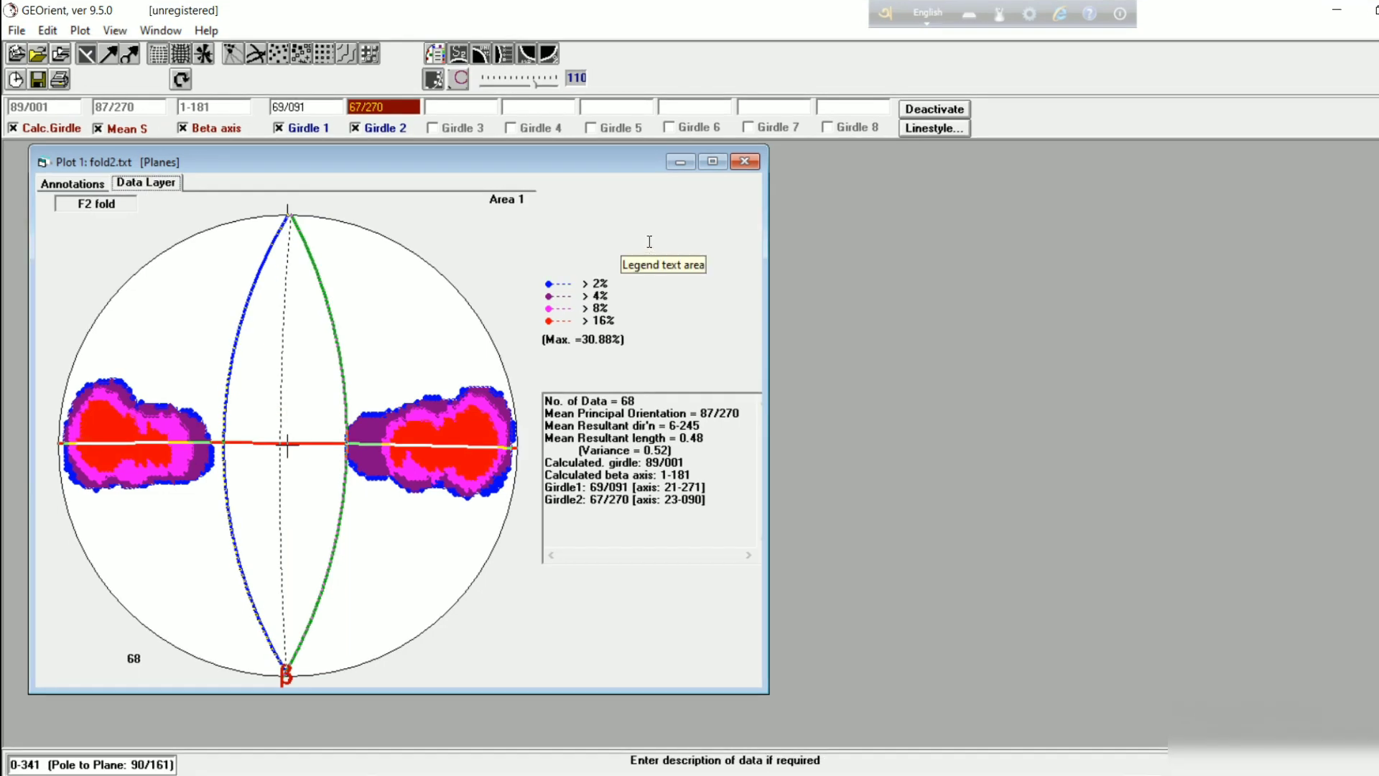
Print the plot to a PDF named fold 2, with its centre at 5 cm horizontal and 5 cm vertical and a size of 9 cm
{"action": "left_click", "coordinate": [60, 79]}
{"action": "double_click", "coordinate": [491, 242]}
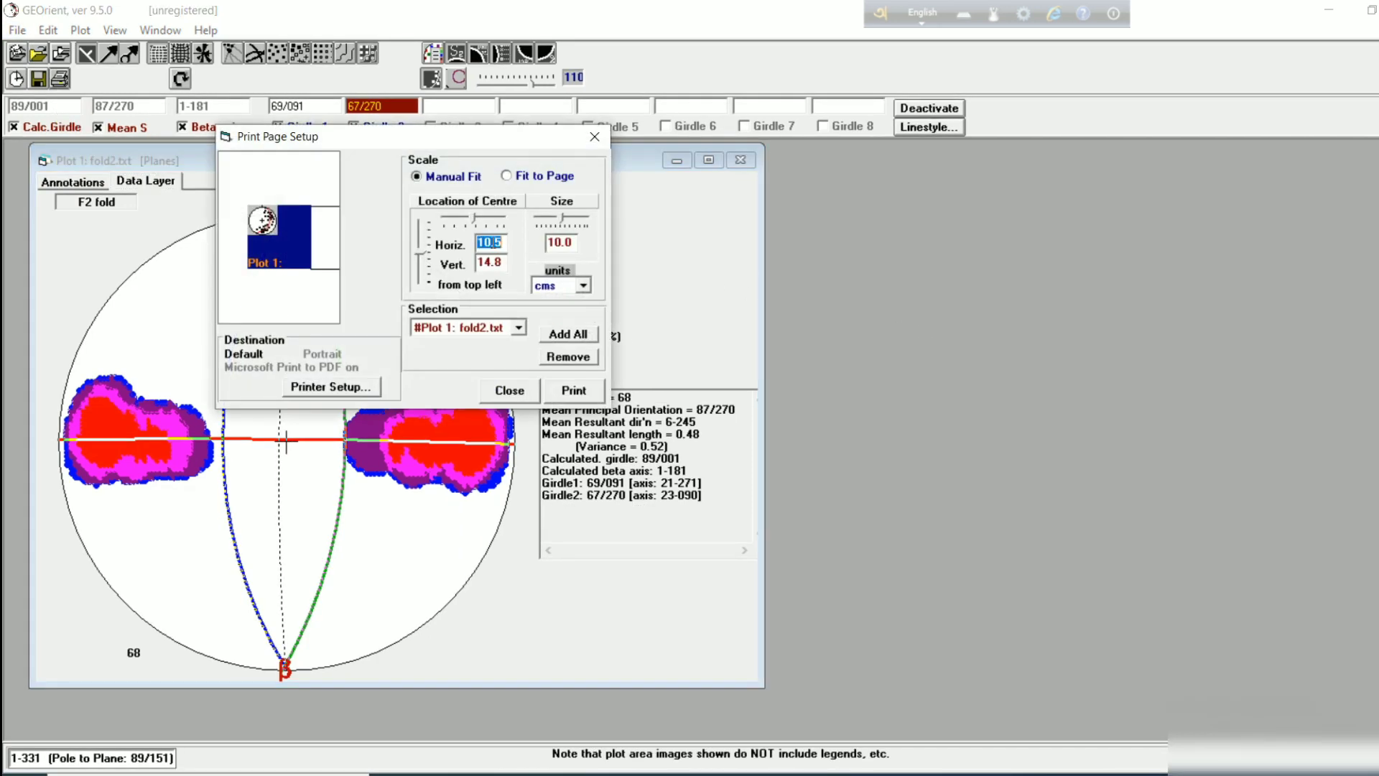
{"action": "type", "text": "5"}
{"action": "key", "text": "Tab"}
{"action": "type", "text": "5"}
{"action": "double_click", "coordinate": [560, 242]}
{"action": "type", "text": "9"}
{"action": "left_click", "coordinate": [566, 395]}
{"action": "type", "text": "fold 2"}
{"action": "left_click", "coordinate": [564, 417]}
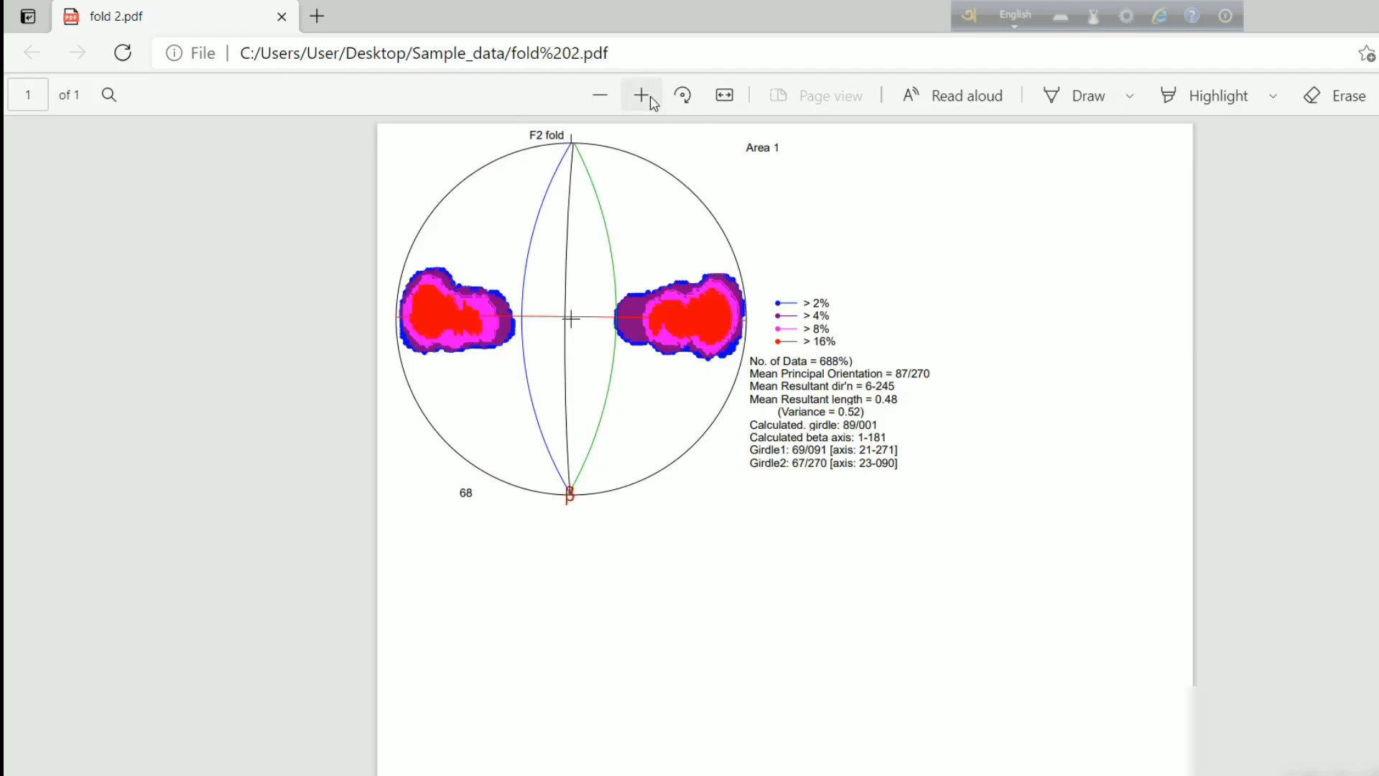
Enlarge the printed PDF and examine the legend and statistics text, especially the "No. of Data" line
{"action": "left_click", "coordinate": [641, 94]}
{"action": "left_click", "coordinate": [641, 94]}
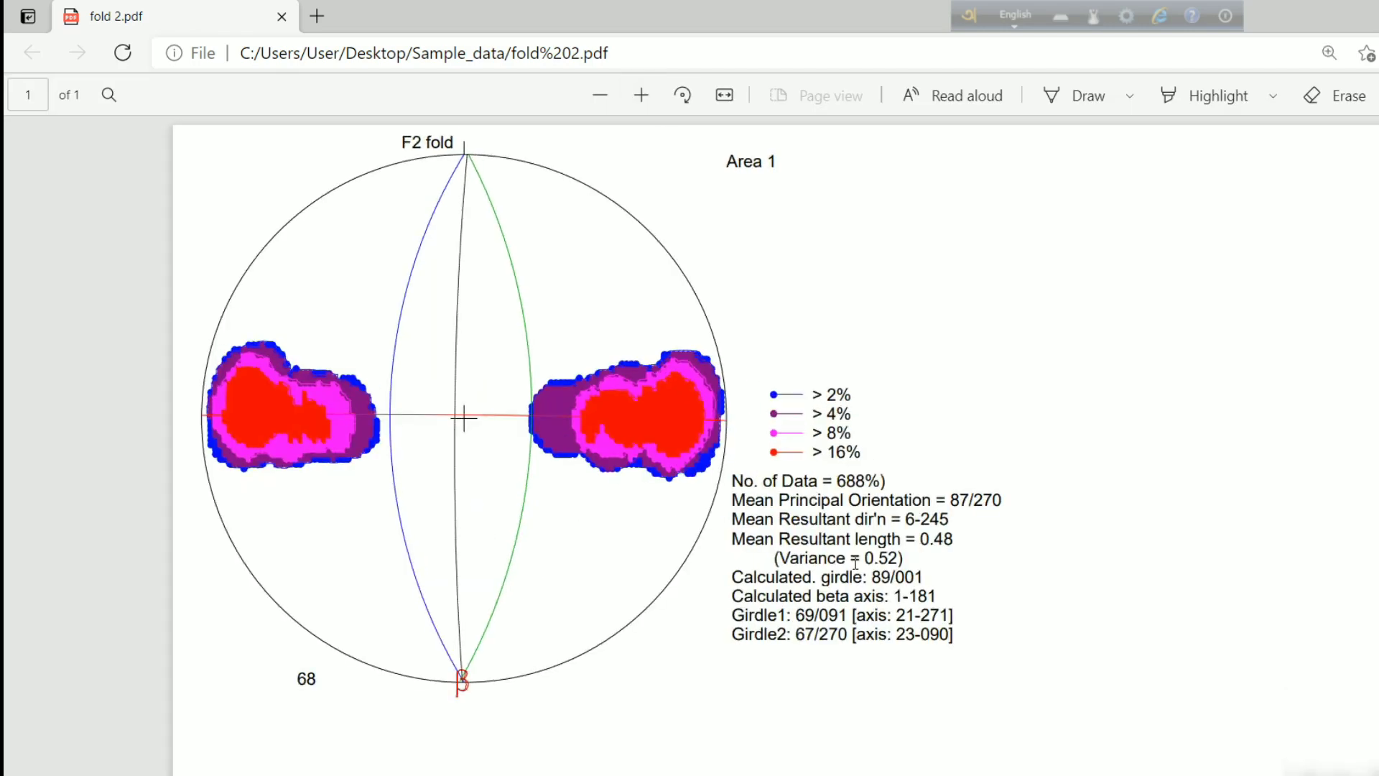
{"action": "triple_click", "coordinate": [859, 480]}
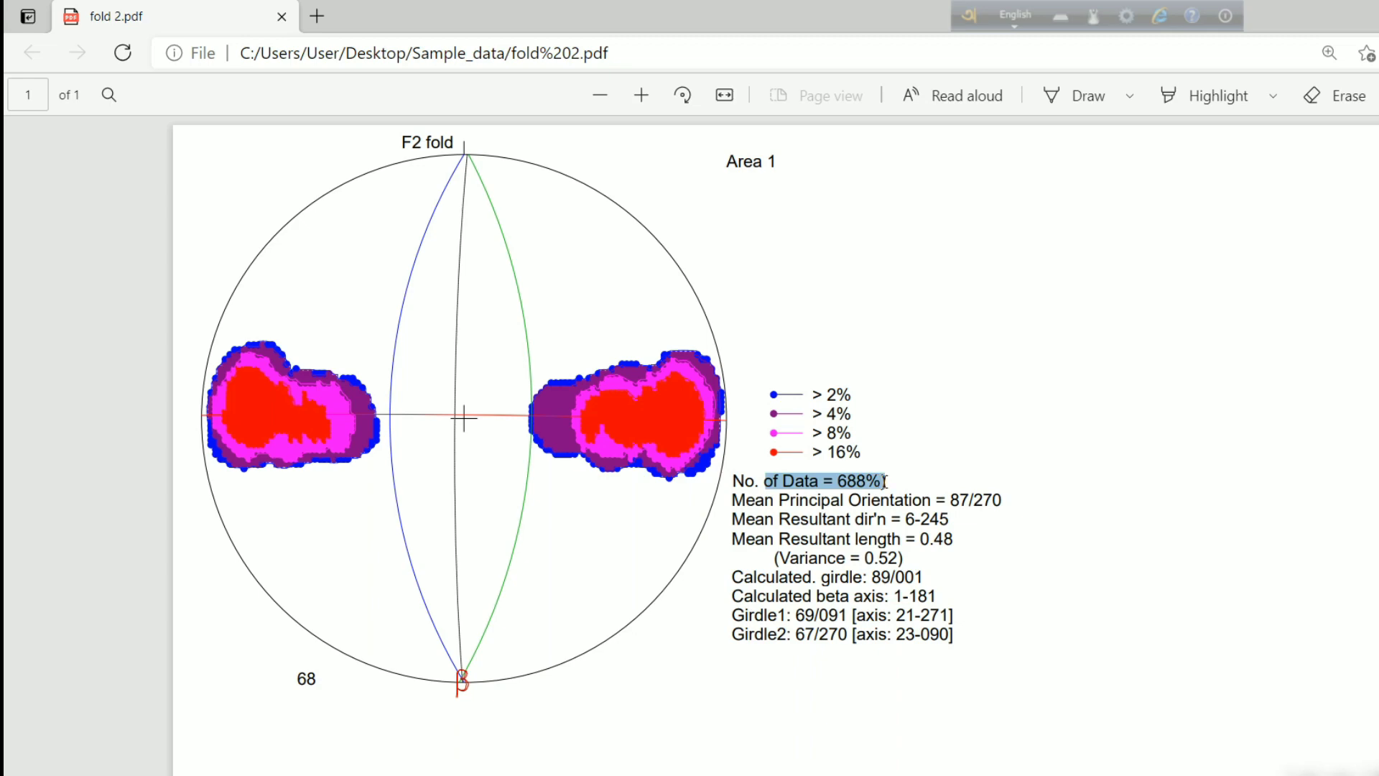
{"action": "left_click", "coordinate": [861, 480]}
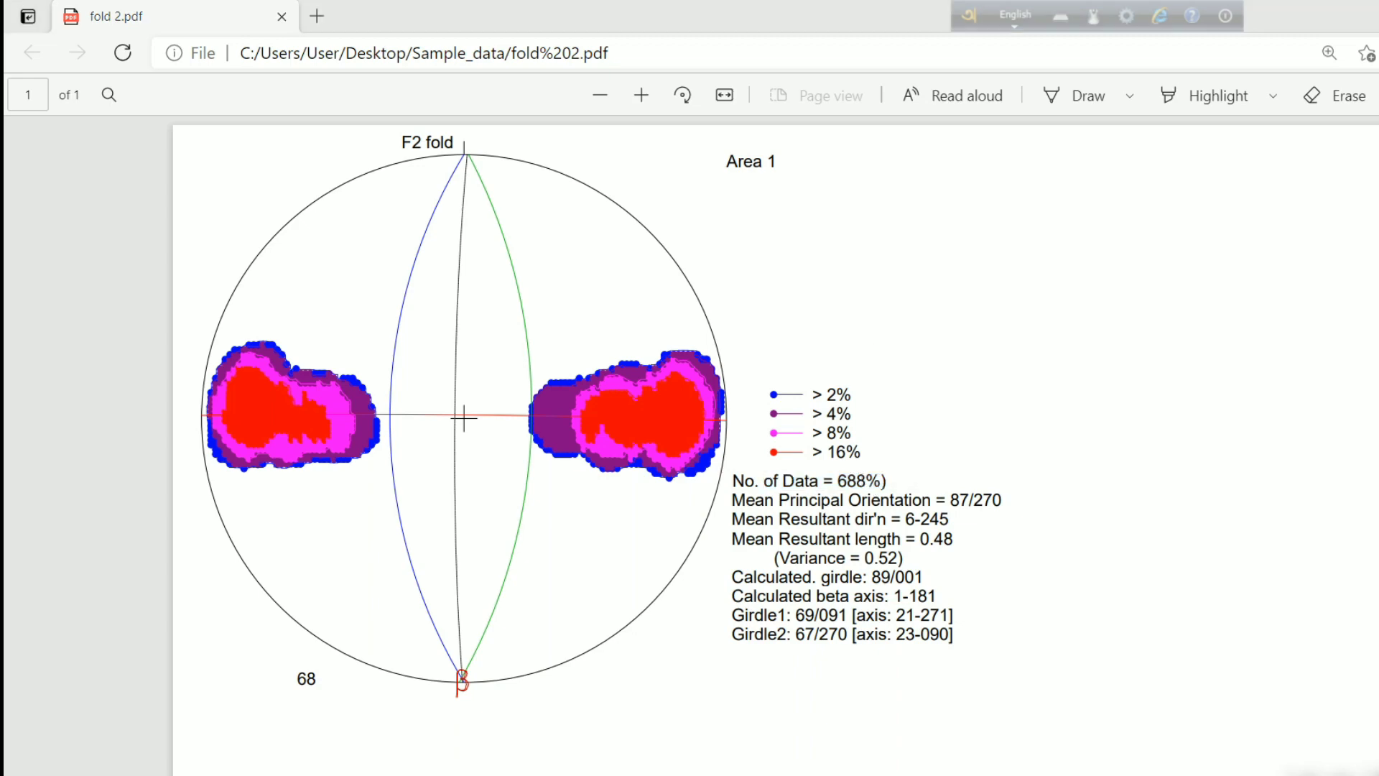
Switch back to GEOrient, hide the contour level legend, and set the print centre to 5 cm horizontal and 5 cm vertical
{"action": "key", "text": "alt+Tab"}
{"action": "left_click", "coordinate": [666, 176]}
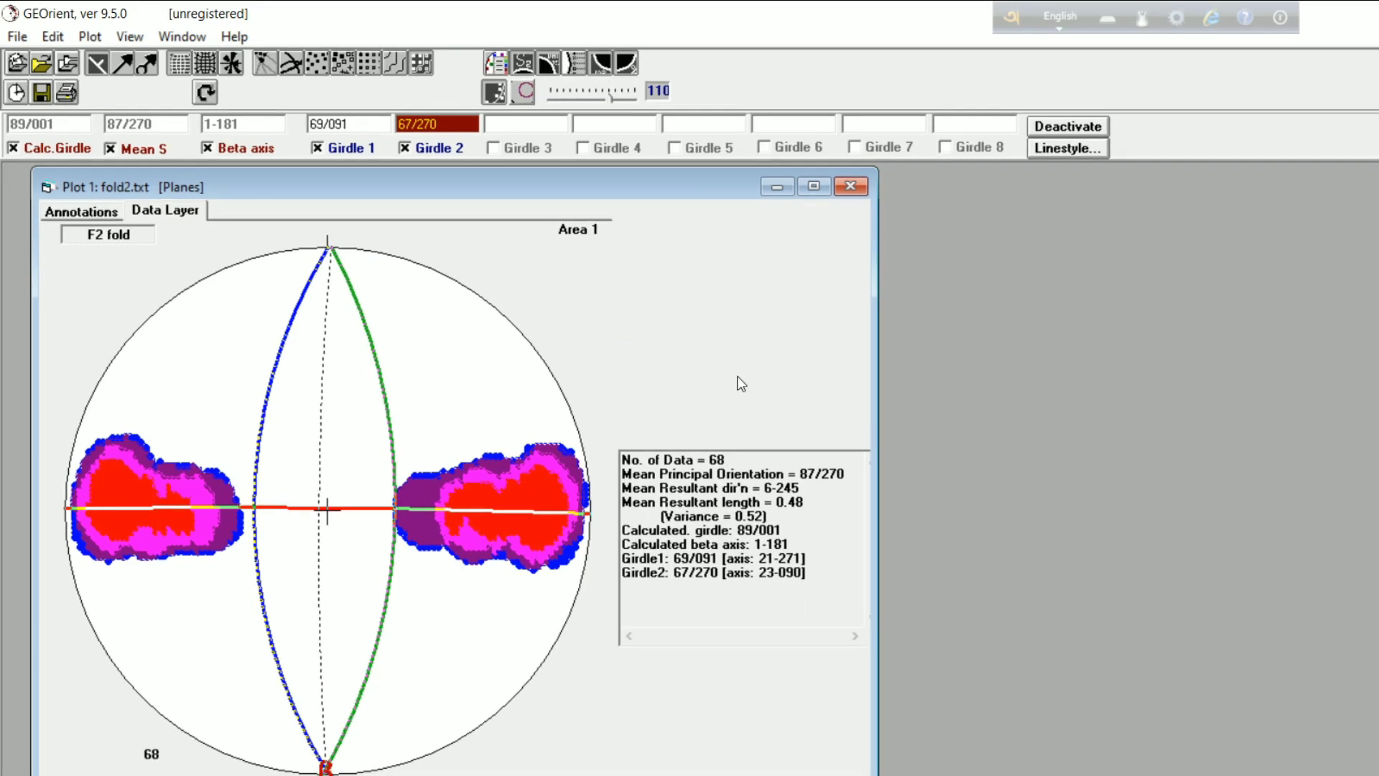
{"action": "left_click", "coordinate": [66, 92]}
{"action": "double_click", "coordinate": [578, 290]}
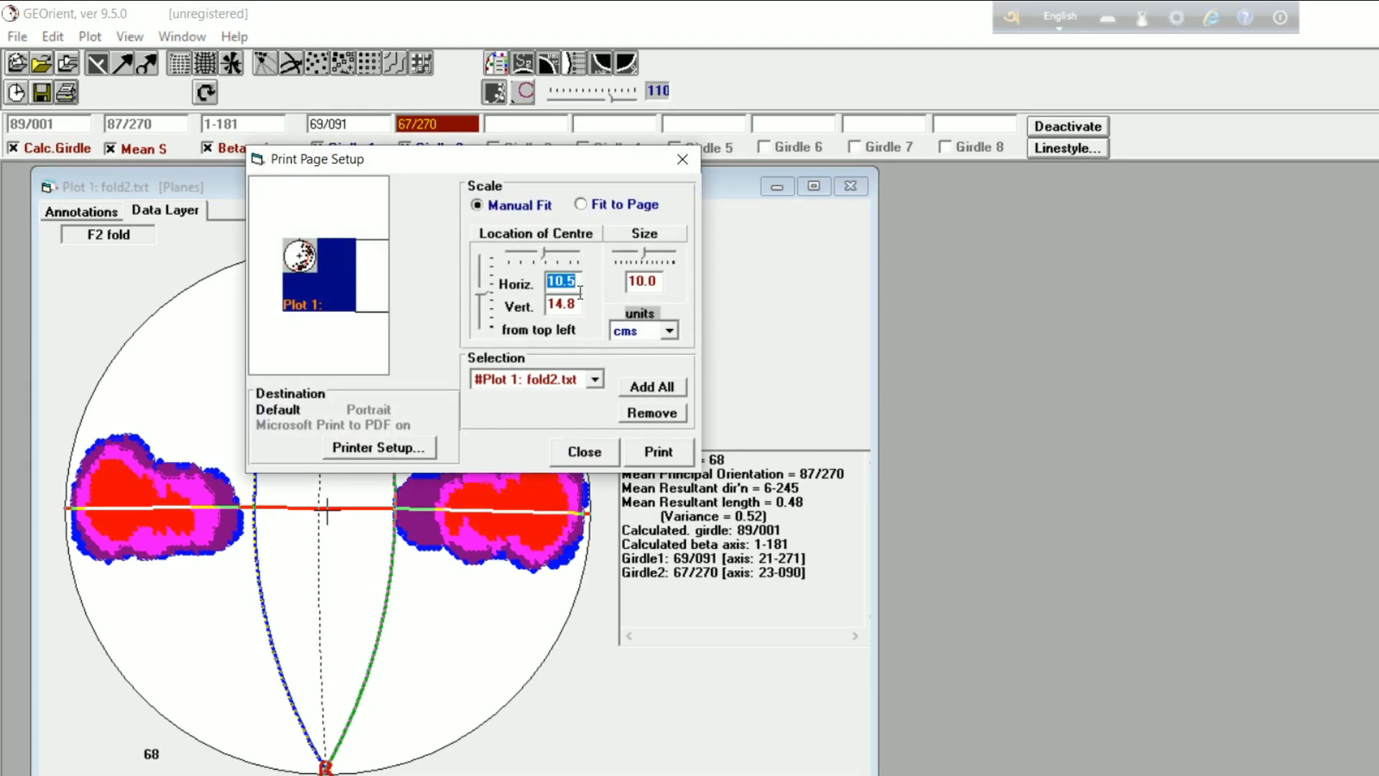
{"action": "type", "text": "5"}
{"action": "double_click", "coordinate": [579, 304]}
{"action": "type", "text": "5"}
{"action": "left_click", "coordinate": [650, 279]}
Print the plot to PDF again, replacing the existing fold 2 file
{"action": "left_click", "coordinate": [666, 459]}
{"action": "left_click", "coordinate": [658, 485]}
{"action": "left_click", "coordinate": [868, 464]}
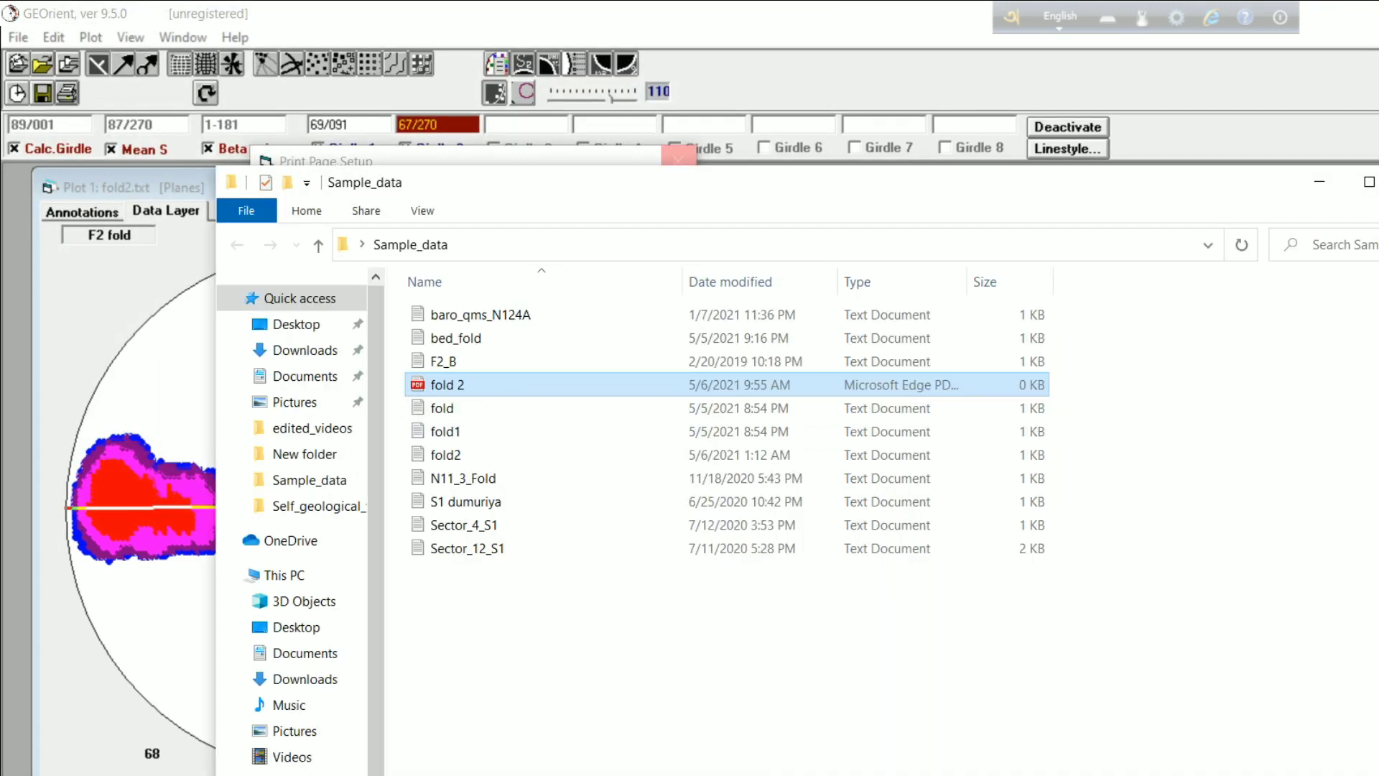
Open the reprinted fold 2 PDF from the Sample_data folder to check the enlarged plot, and close the older PDF tab
{"action": "double_click", "coordinate": [503, 401]}
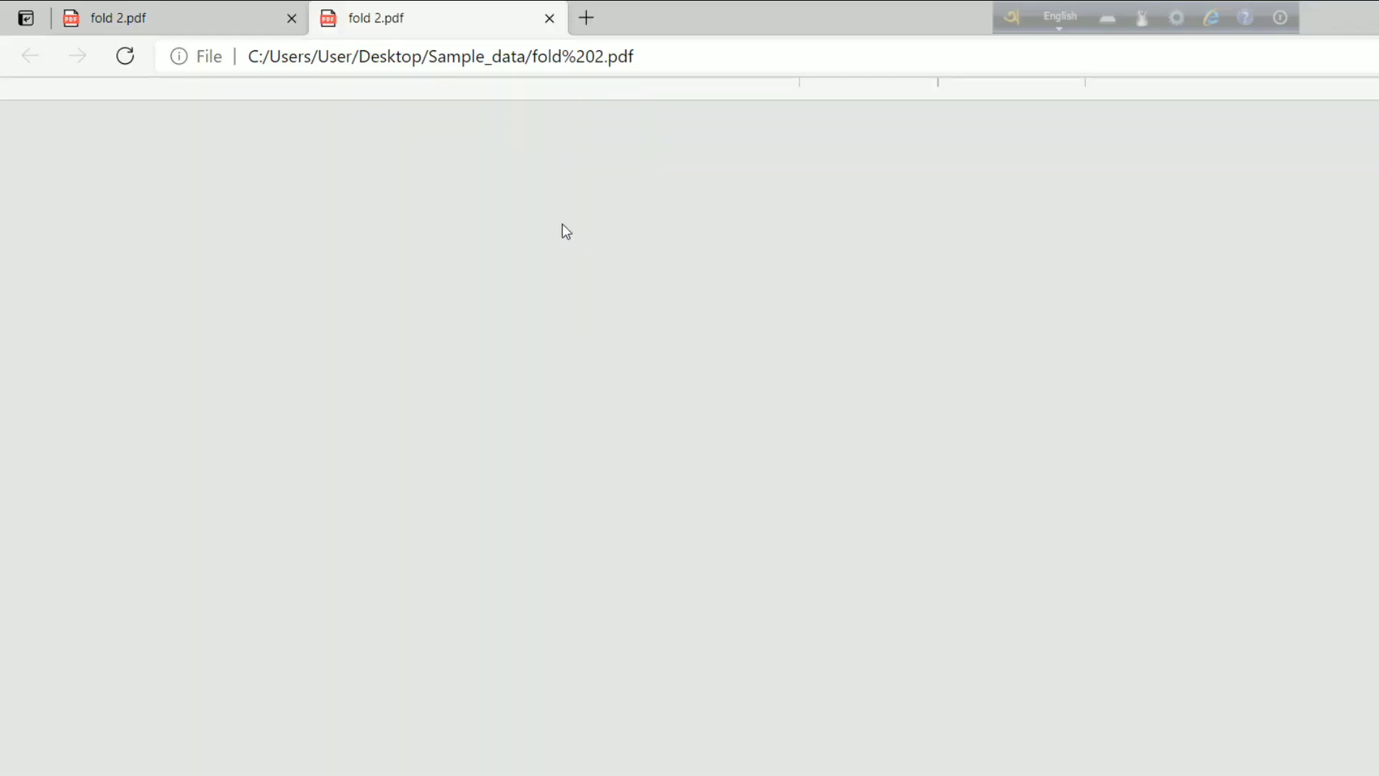
{"action": "left_click", "coordinate": [874, 530]}
{"action": "left_click", "coordinate": [668, 100]}
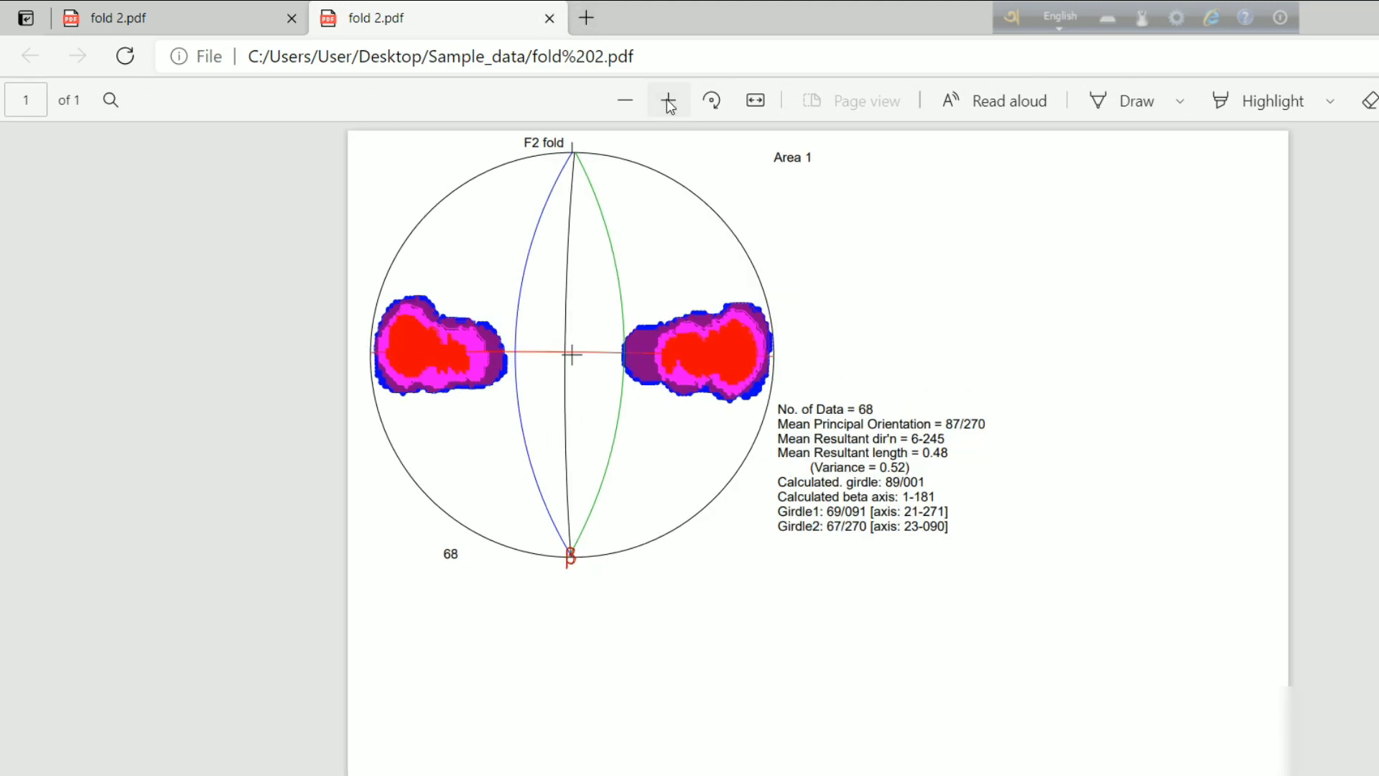
{"action": "left_click", "coordinate": [668, 101]}
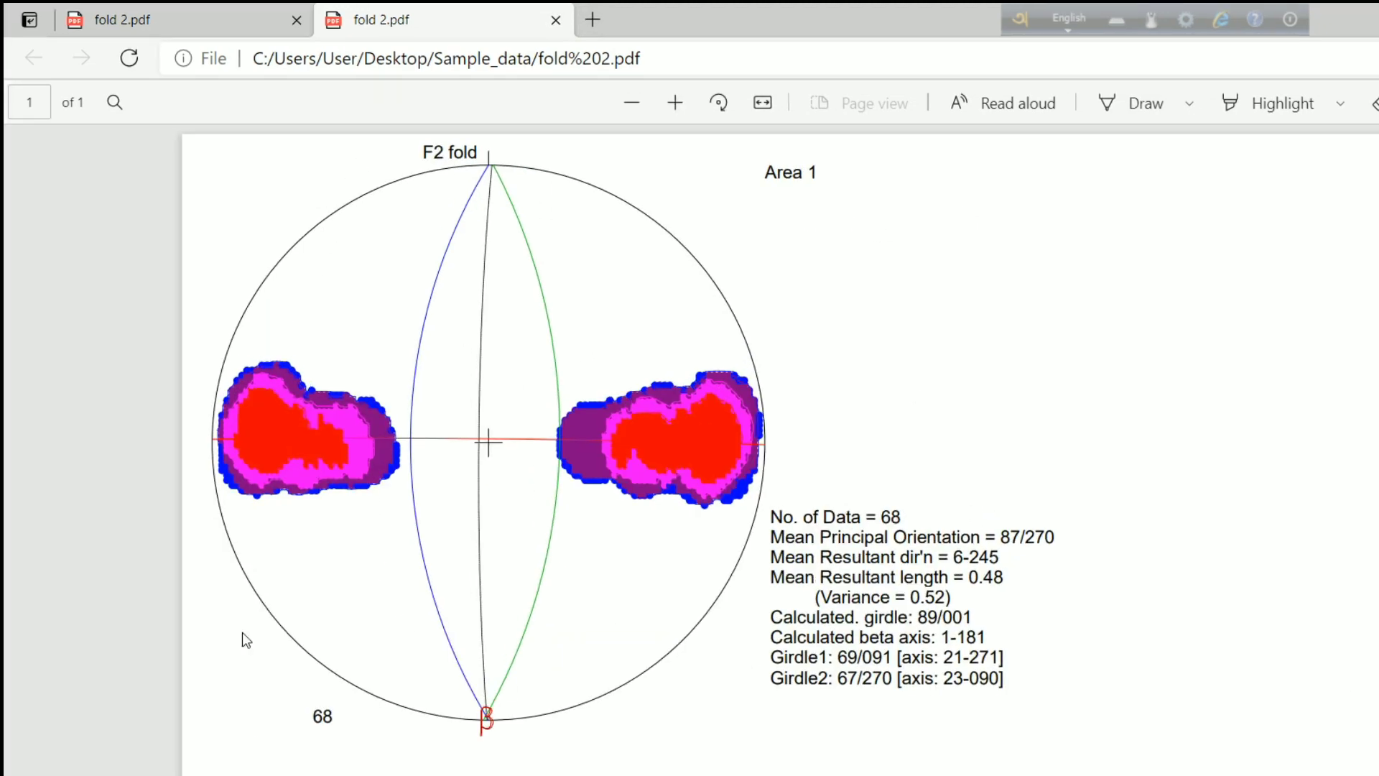
{"action": "left_click", "coordinate": [296, 20]}
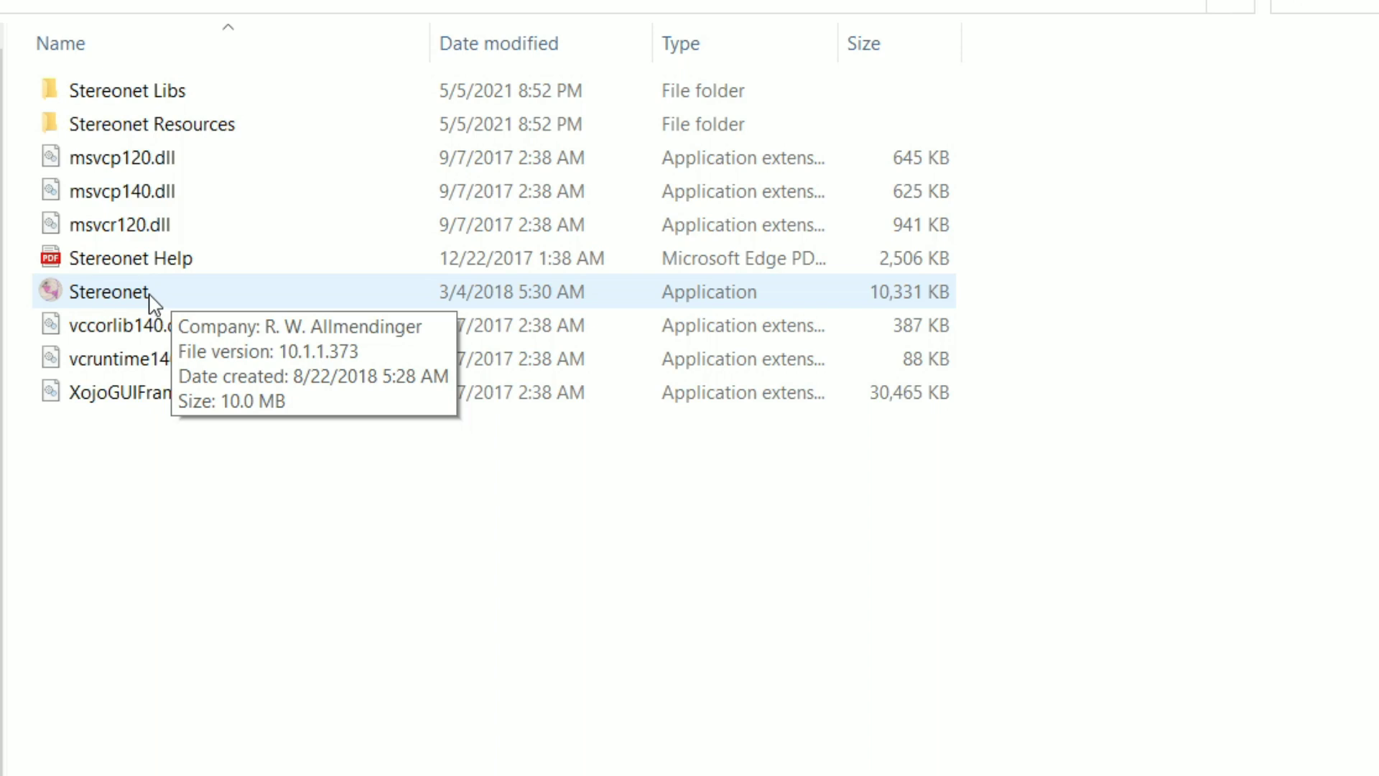
Start Stereonet with a new blank window and choose the text file fold2 from Sample_data for import
{"action": "double_click", "coordinate": [151, 294]}
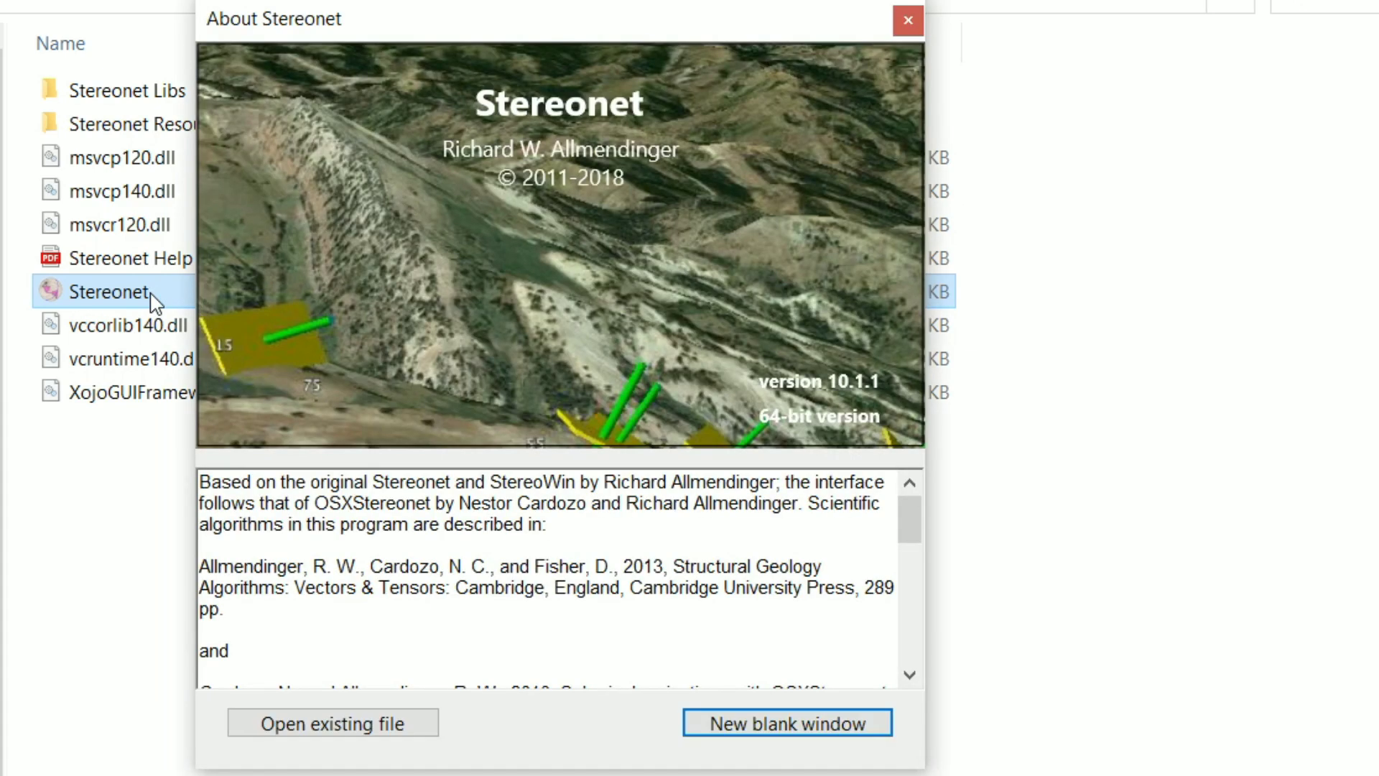
{"action": "left_click", "coordinate": [755, 727]}
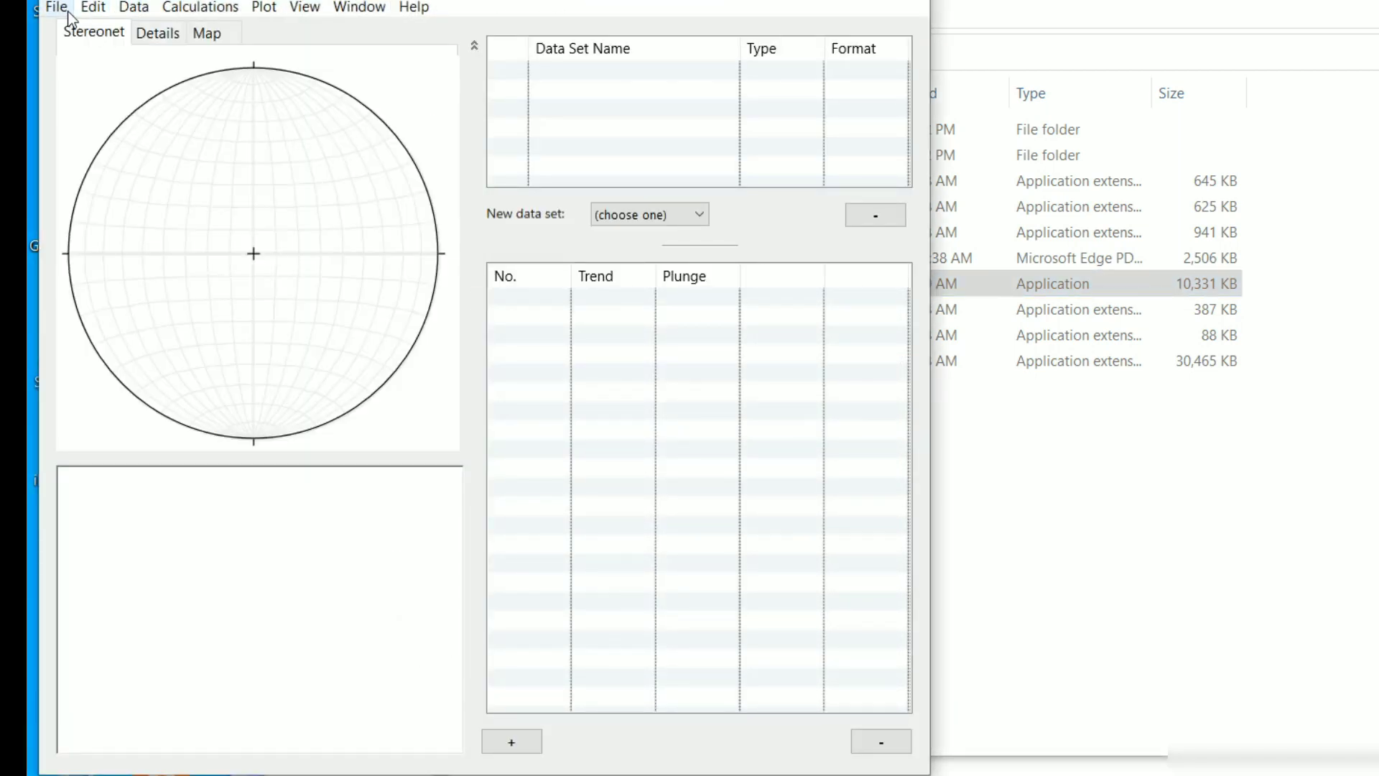
{"action": "left_click", "coordinate": [59, 7]}
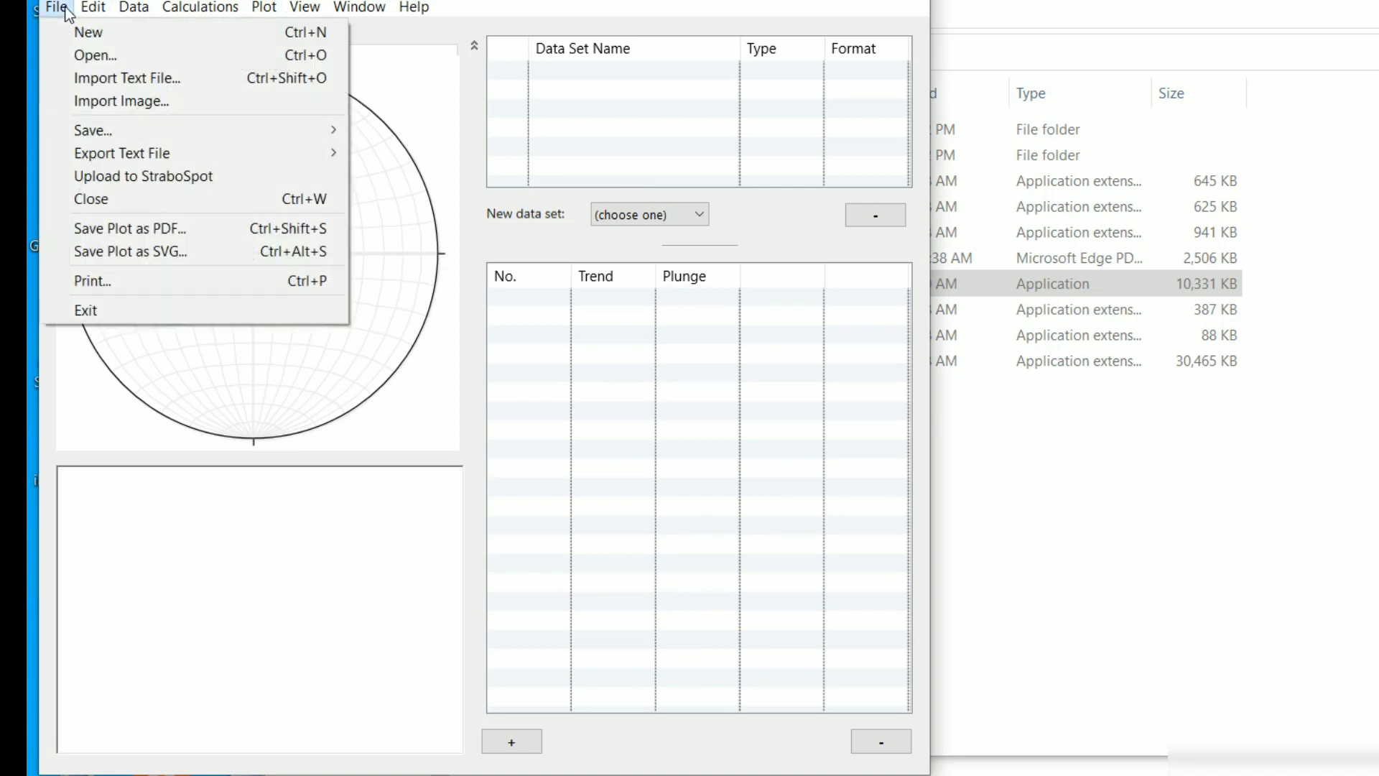
{"action": "left_click", "coordinate": [84, 79]}
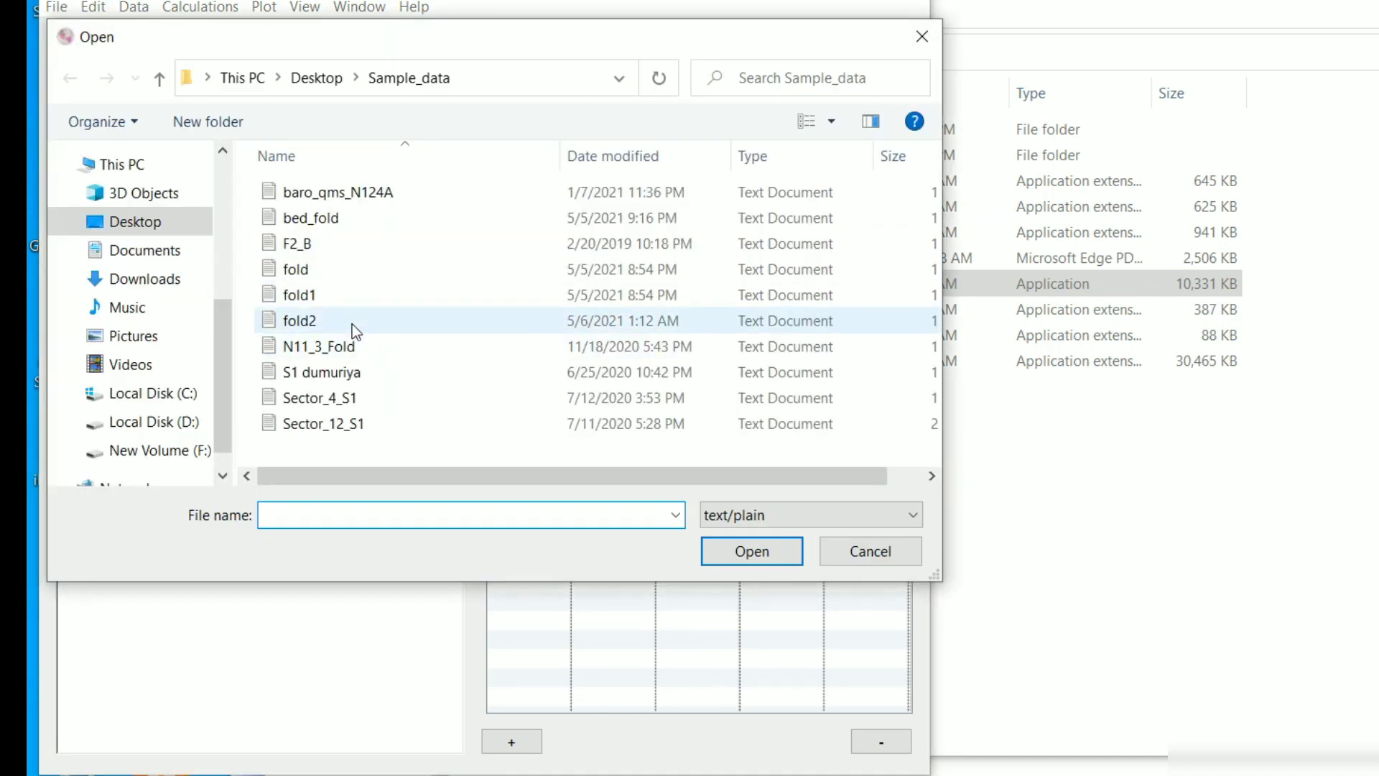
{"action": "left_click", "coordinate": [352, 321]}
{"action": "left_click", "coordinate": [752, 551]}
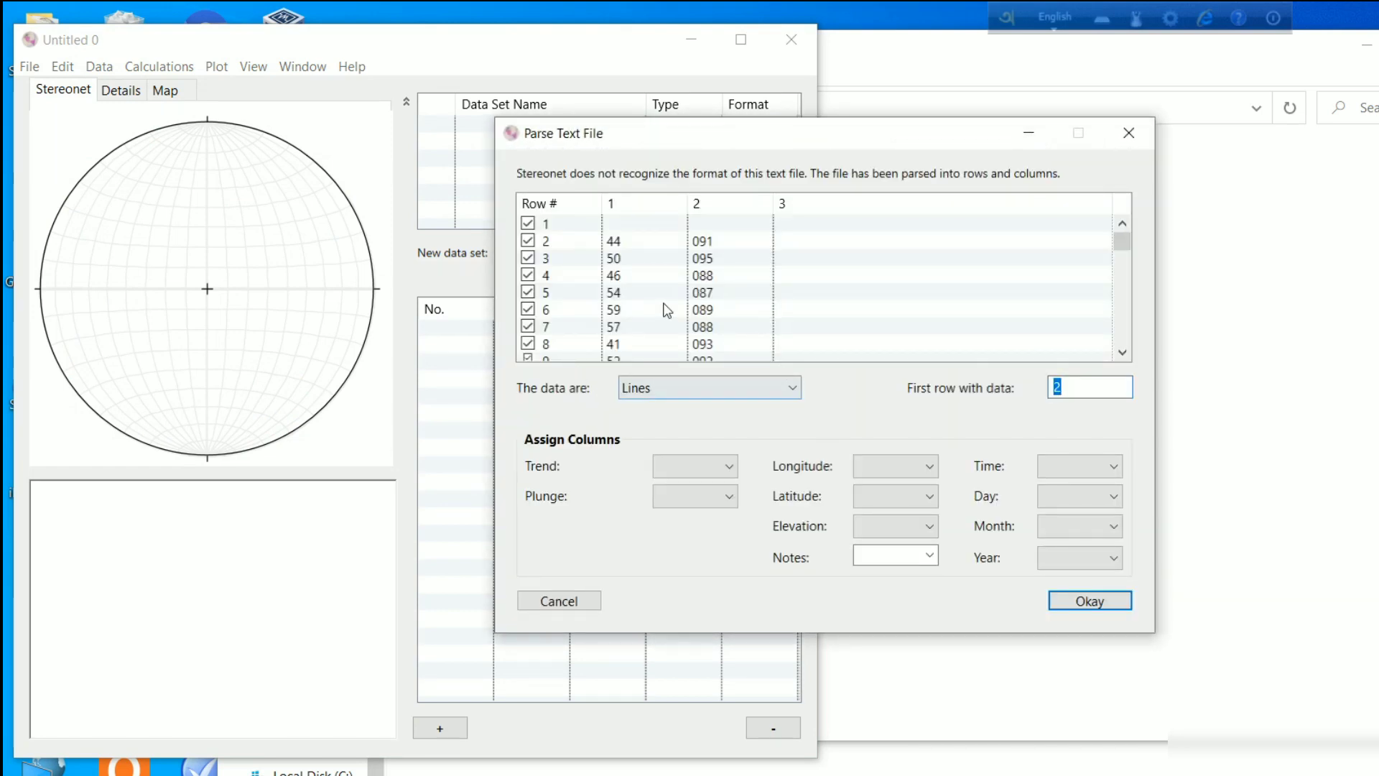
Import the data as Planes in Dip Dir, Dip format, with column 2 as dip direction and column 1 as dip
{"action": "left_click", "coordinate": [710, 389]}
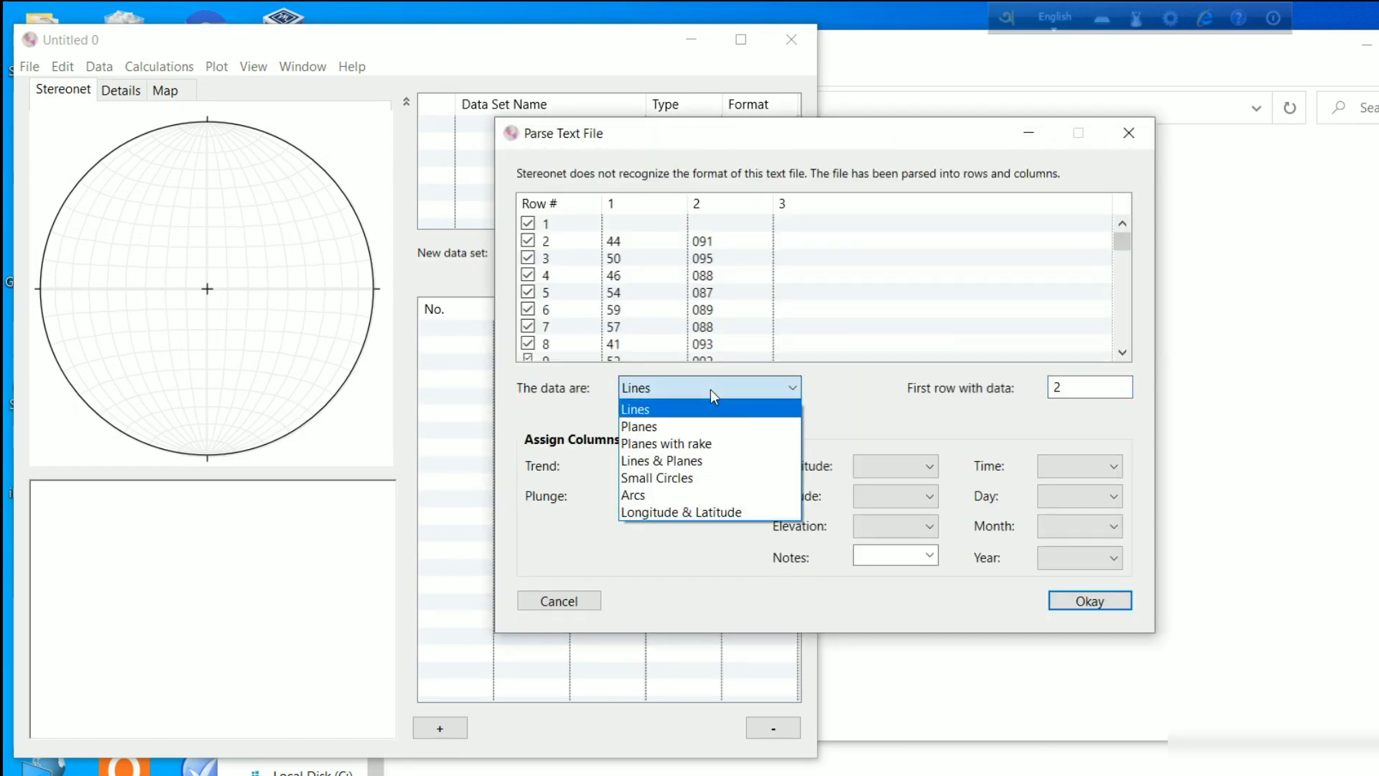
{"action": "left_click", "coordinate": [671, 429]}
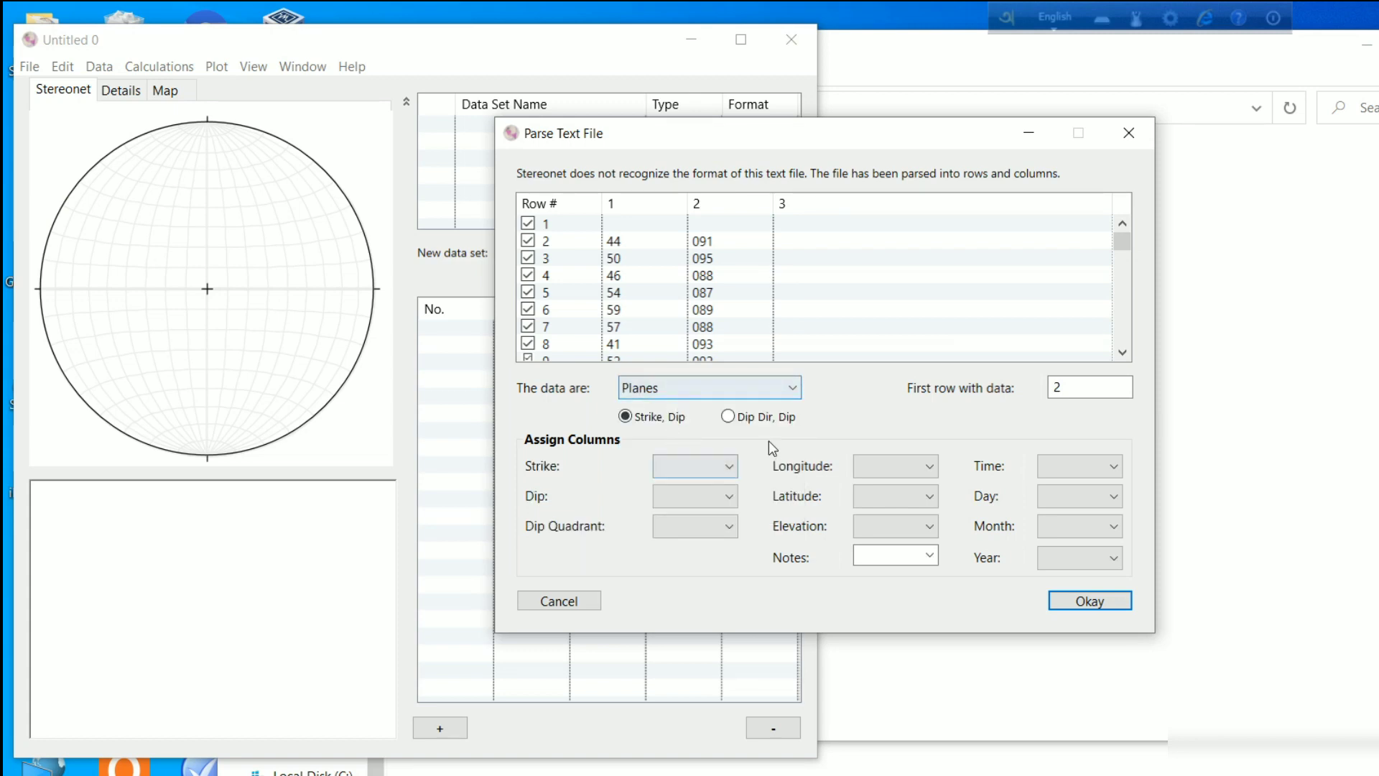
{"action": "left_click", "coordinate": [752, 414]}
{"action": "left_click", "coordinate": [697, 468]}
{"action": "left_click", "coordinate": [679, 502]}
{"action": "left_click", "coordinate": [679, 500]}
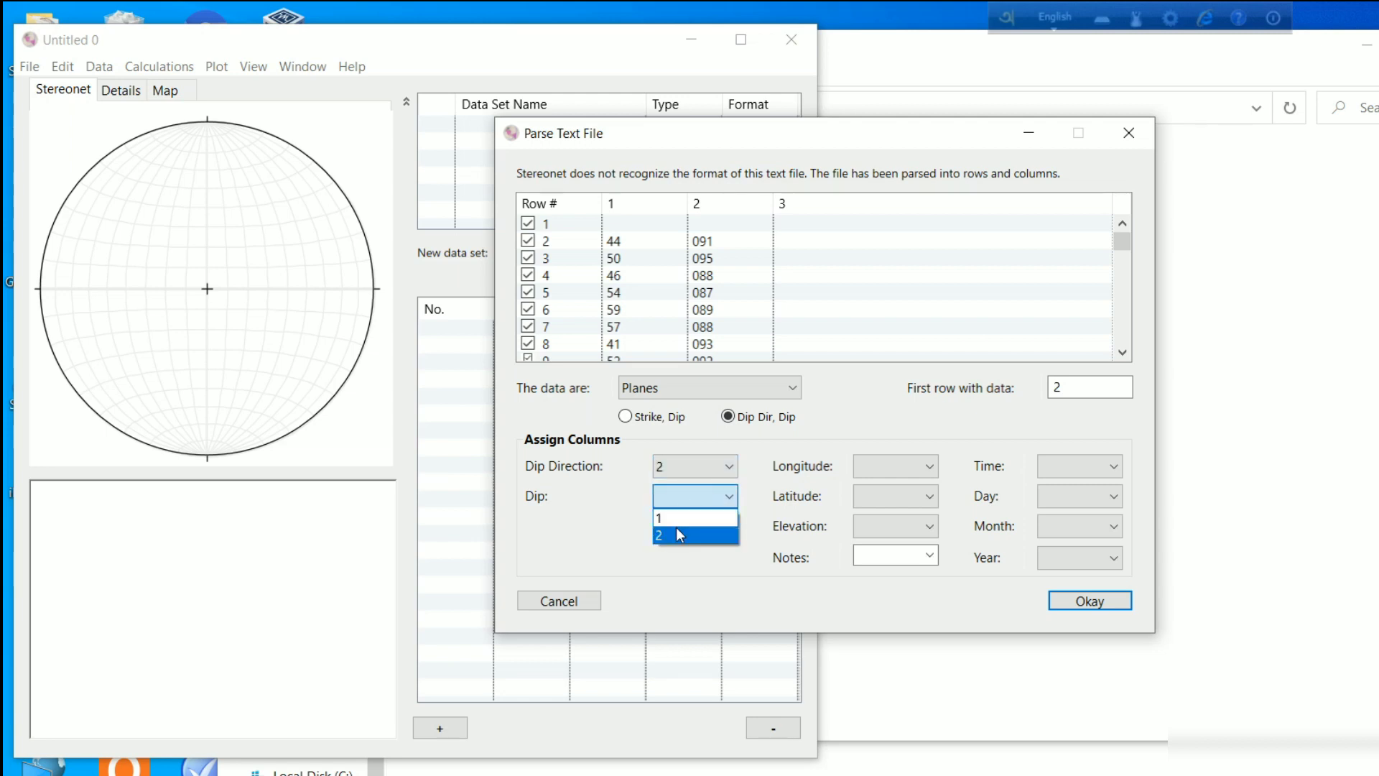
{"action": "left_click", "coordinate": [676, 518]}
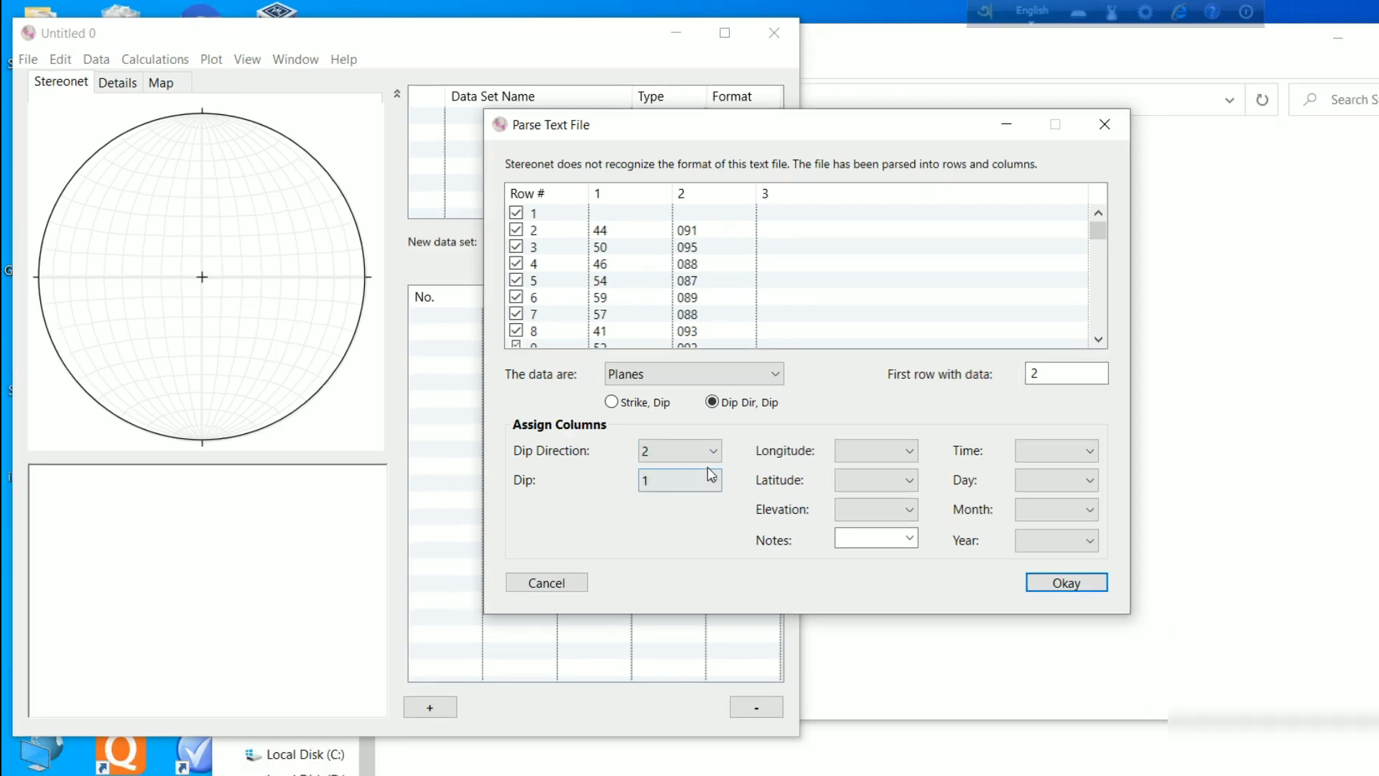
{"action": "left_click", "coordinate": [1066, 583]}
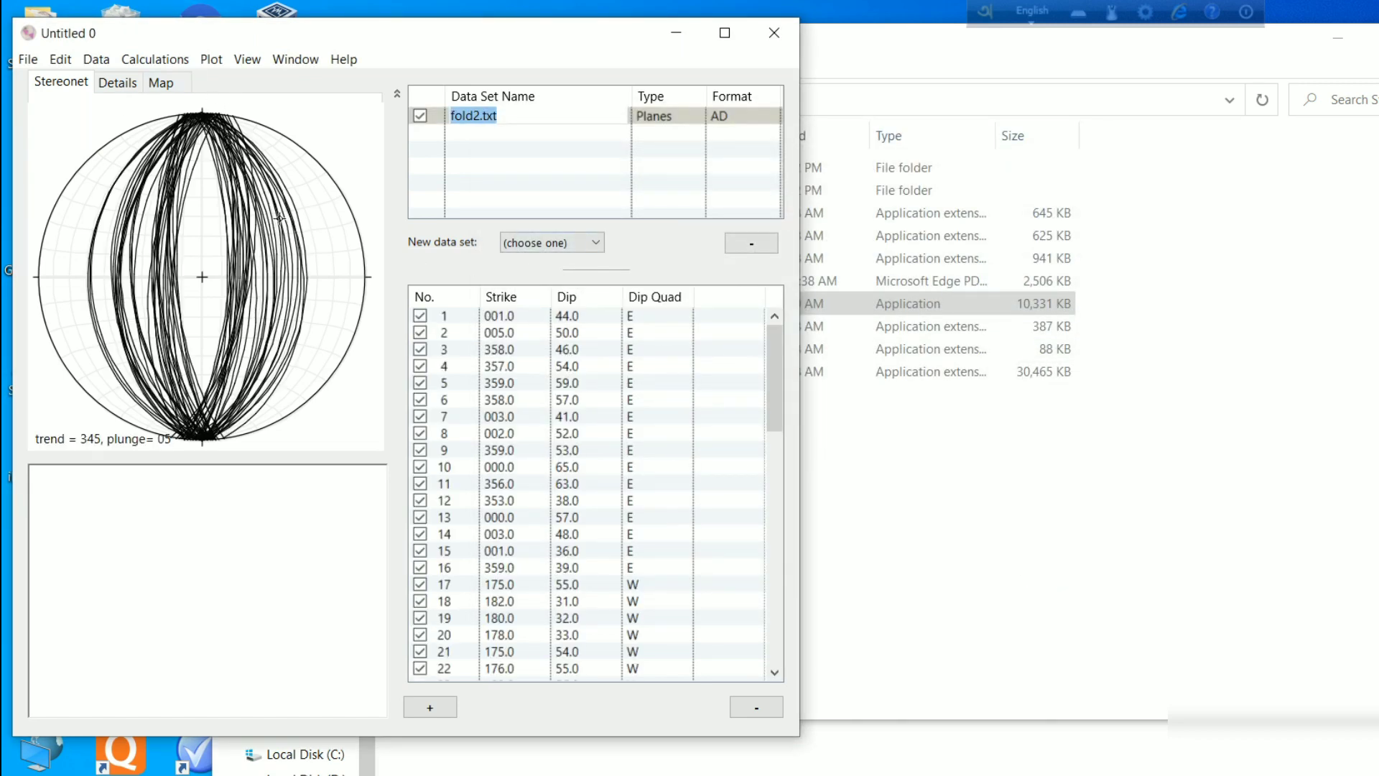
Calculate the poles to the fold2.txt planes and hide the planes so that only the poles are plotted
{"action": "left_click", "coordinate": [155, 59]}
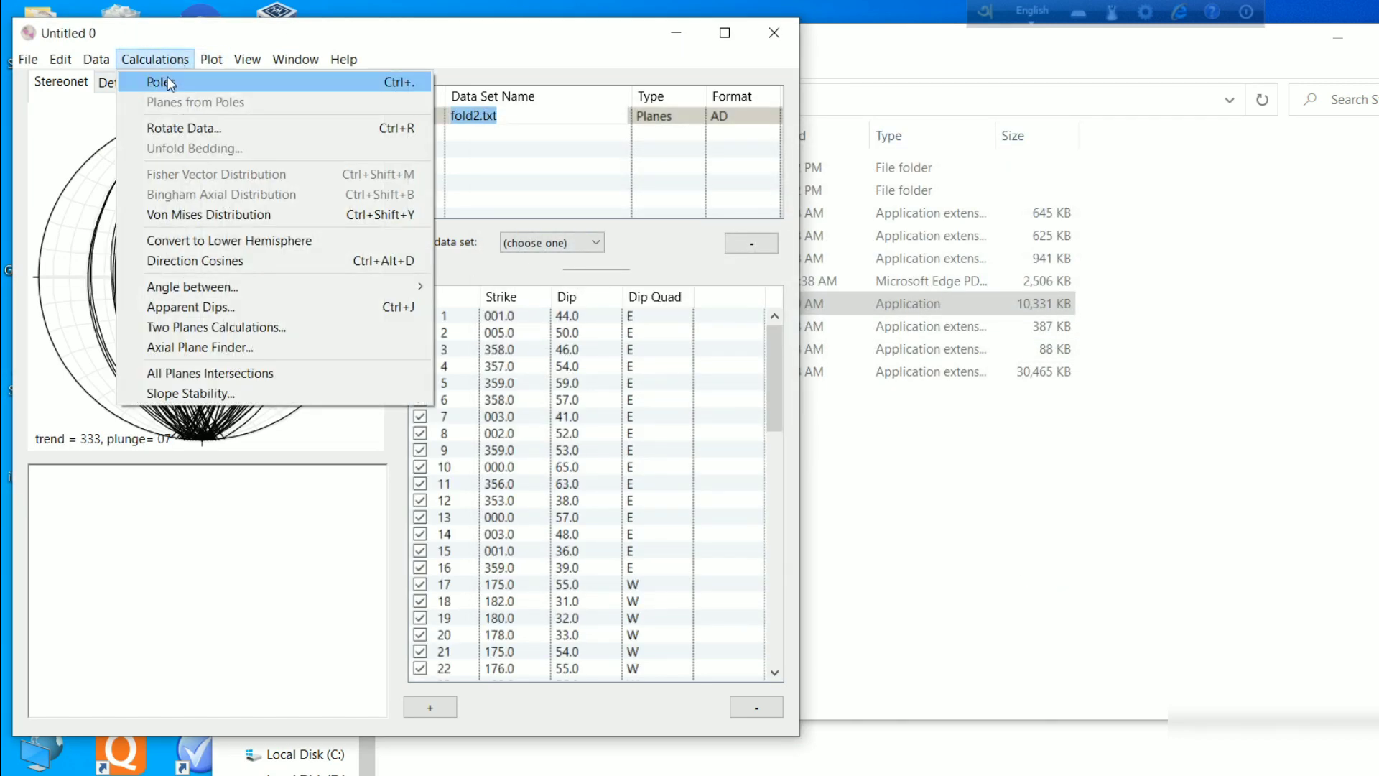
{"action": "left_click", "coordinate": [169, 82]}
{"action": "left_click", "coordinate": [421, 116]}
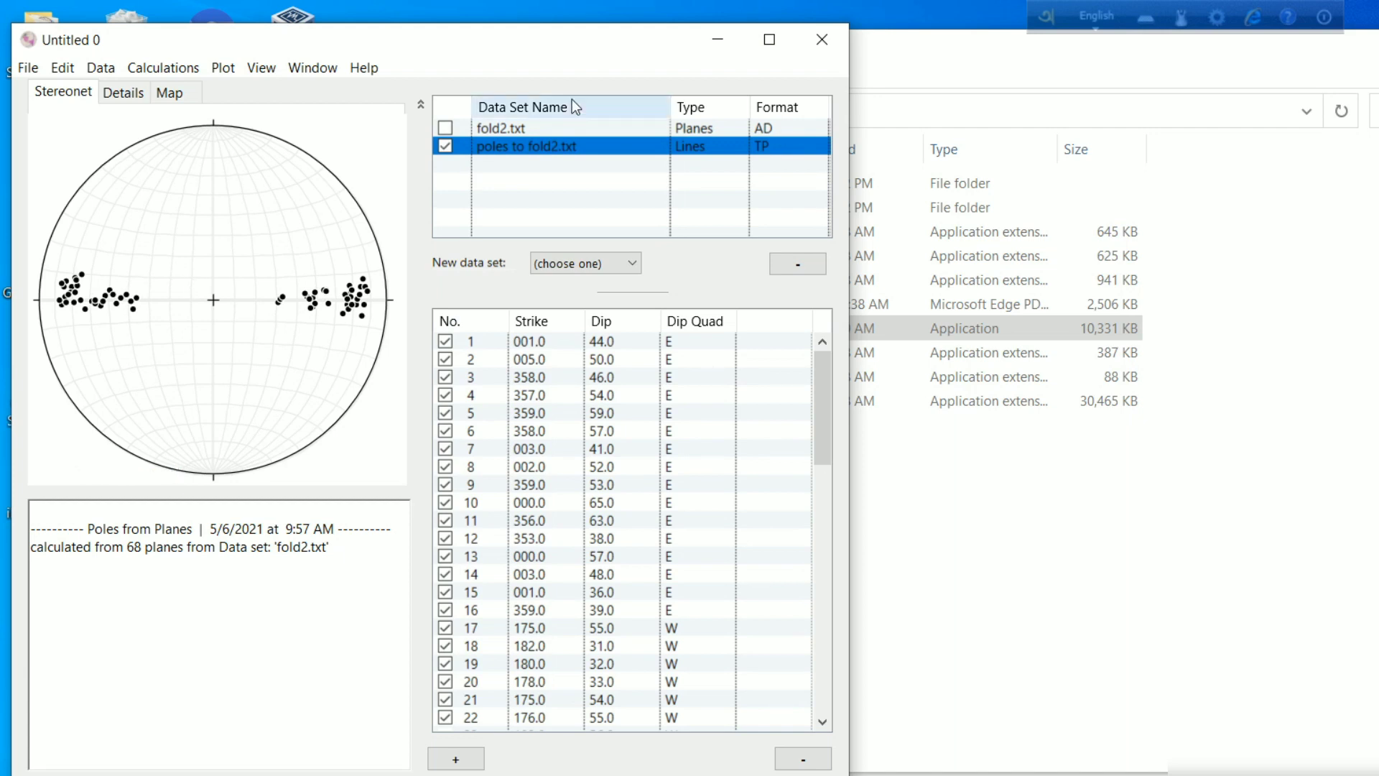
{"action": "left_click", "coordinate": [444, 128]}
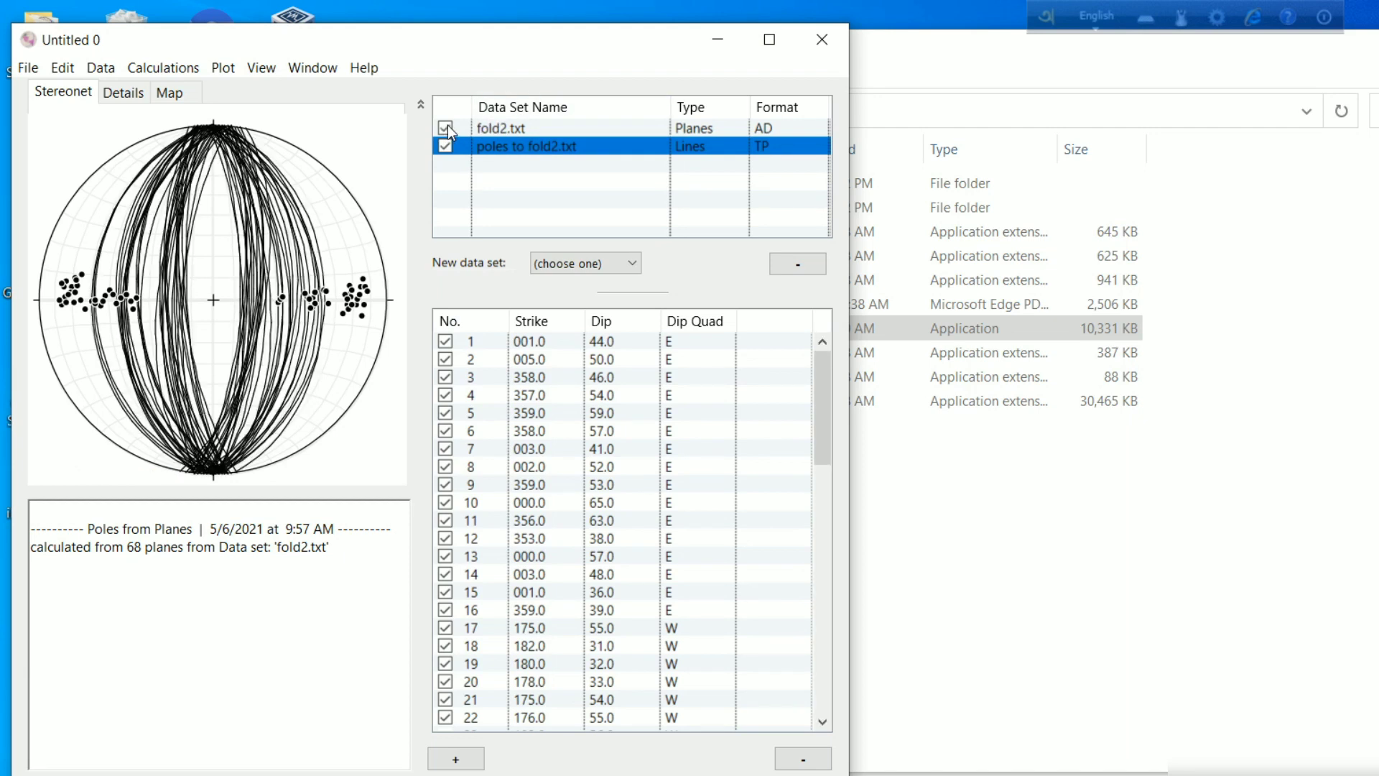
{"action": "left_click", "coordinate": [446, 128]}
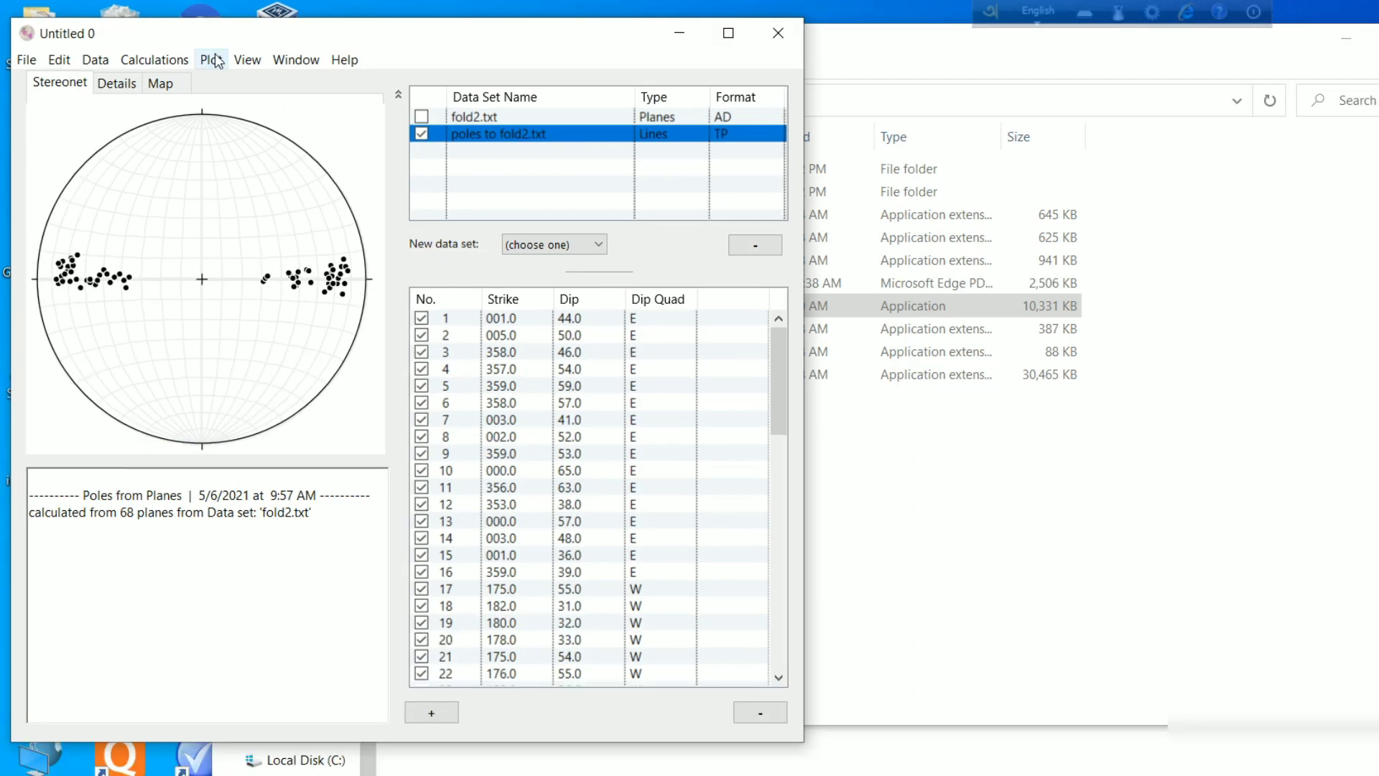
Contour all data sets on the stereonet plot of poles to fold2.txt
{"action": "left_click", "coordinate": [224, 68]}
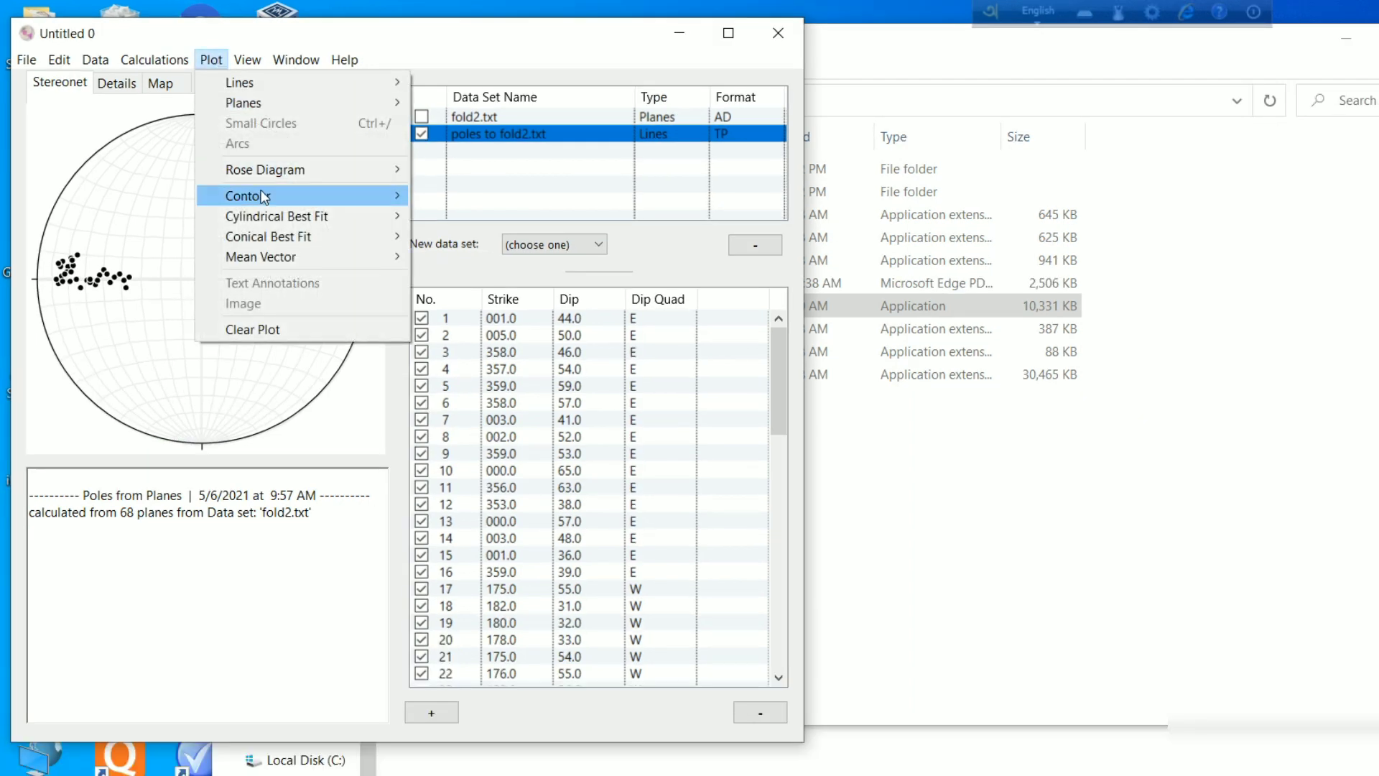
{"action": "mouse_move", "coordinate": [278, 198]}
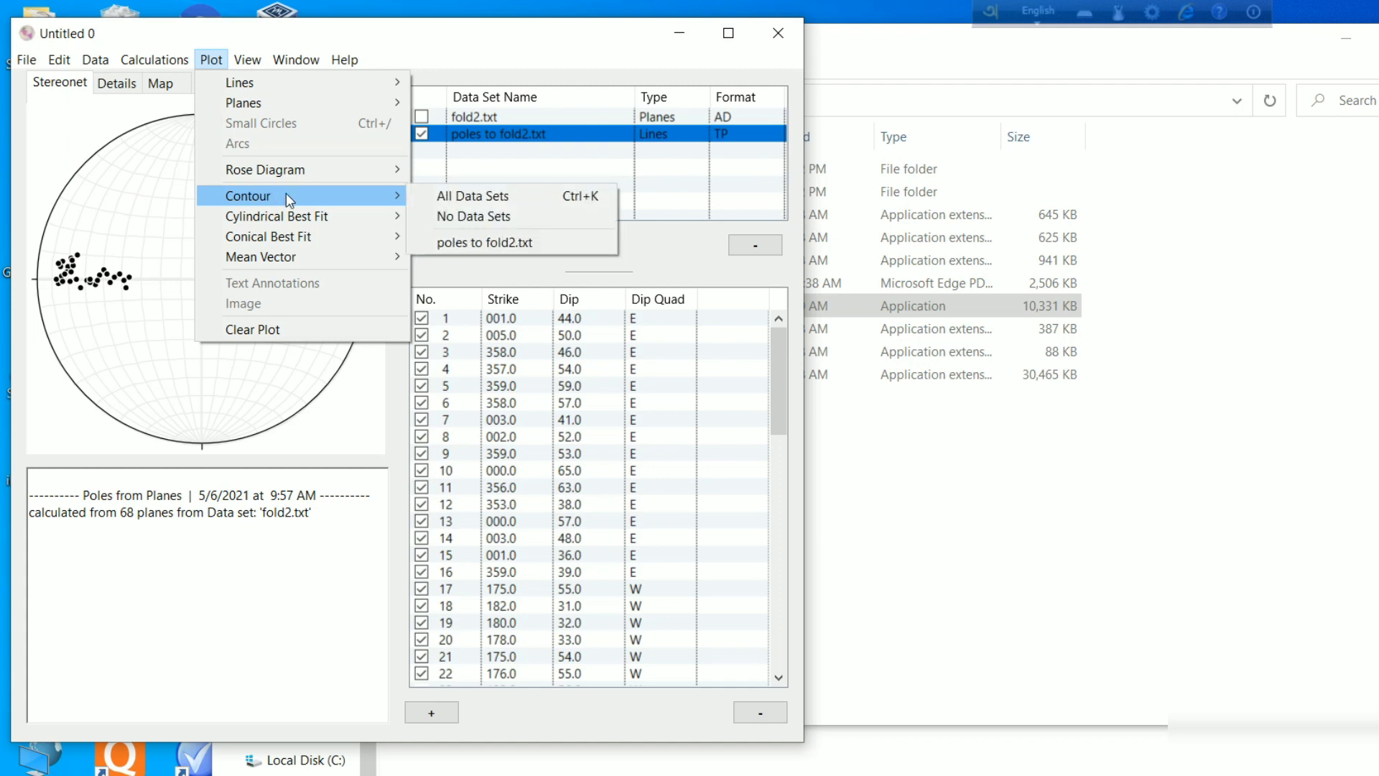
{"action": "left_click", "coordinate": [430, 200]}
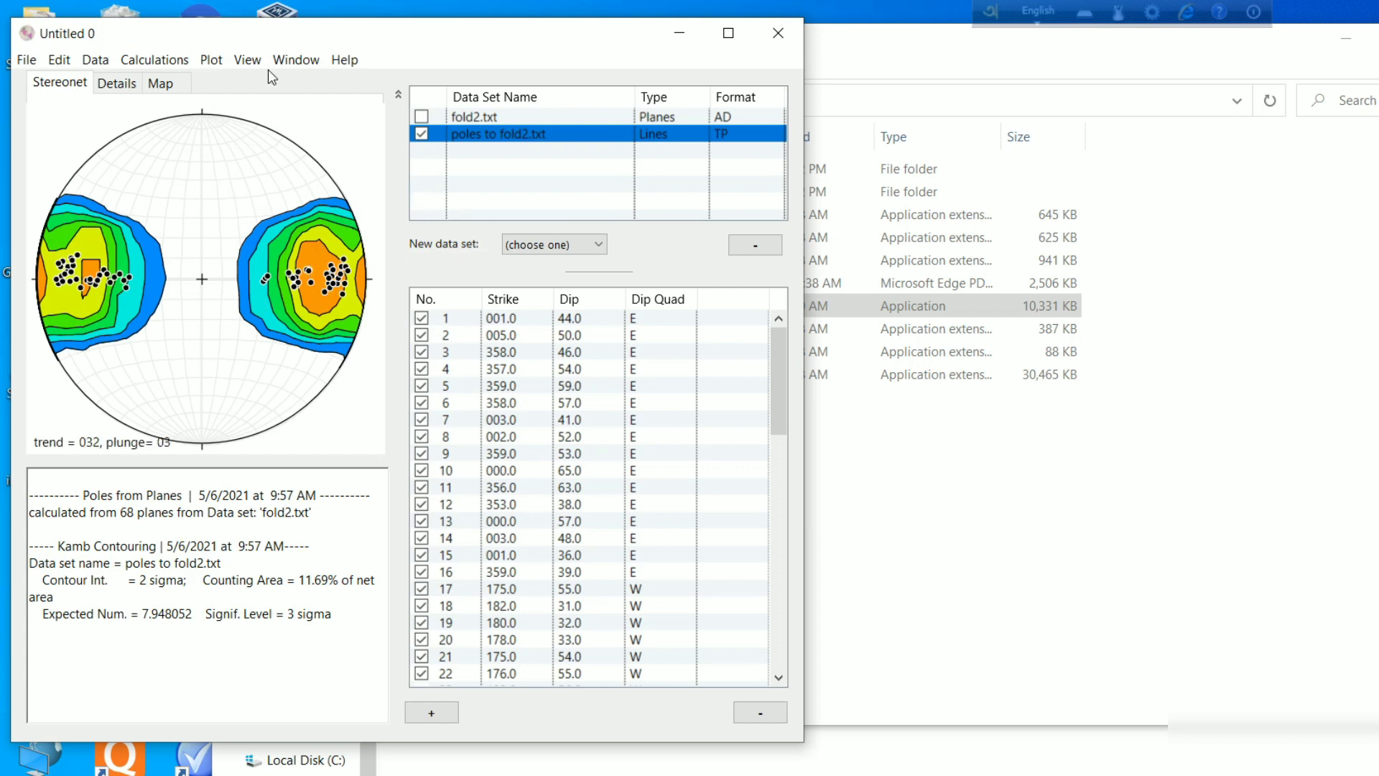
Plot the cylindrical best fit for all data sets and select the innermost pole of the western cluster
{"action": "left_click", "coordinate": [226, 65]}
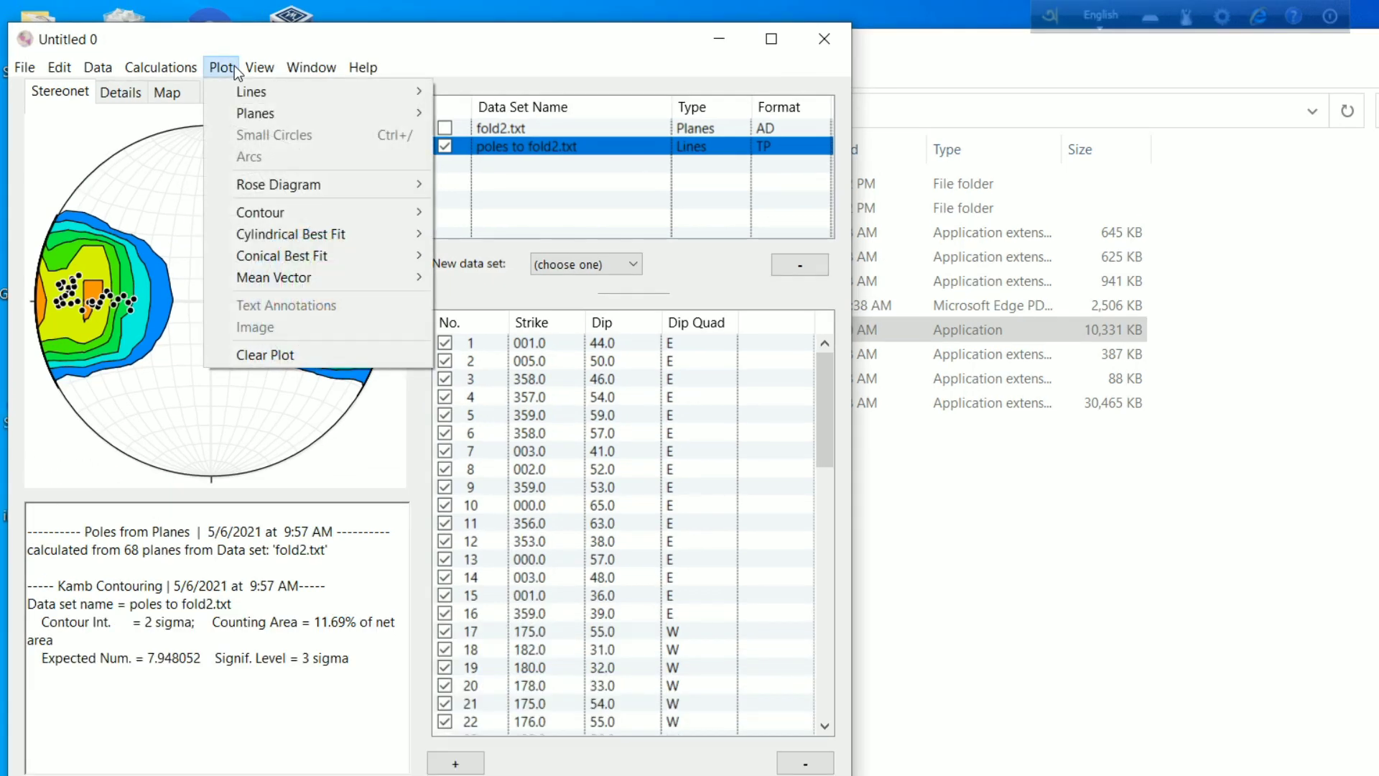
{"action": "mouse_move", "coordinate": [336, 225]}
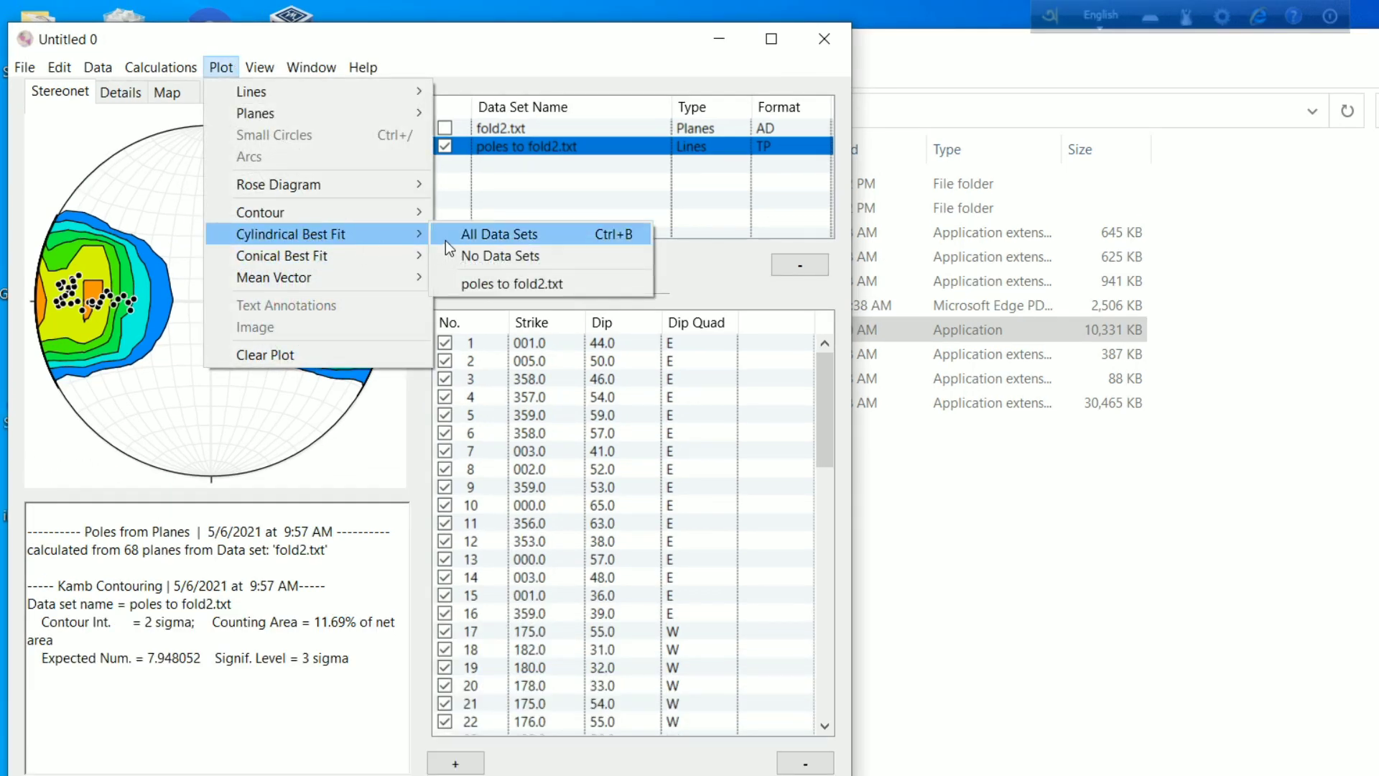
{"action": "left_click", "coordinate": [450, 239]}
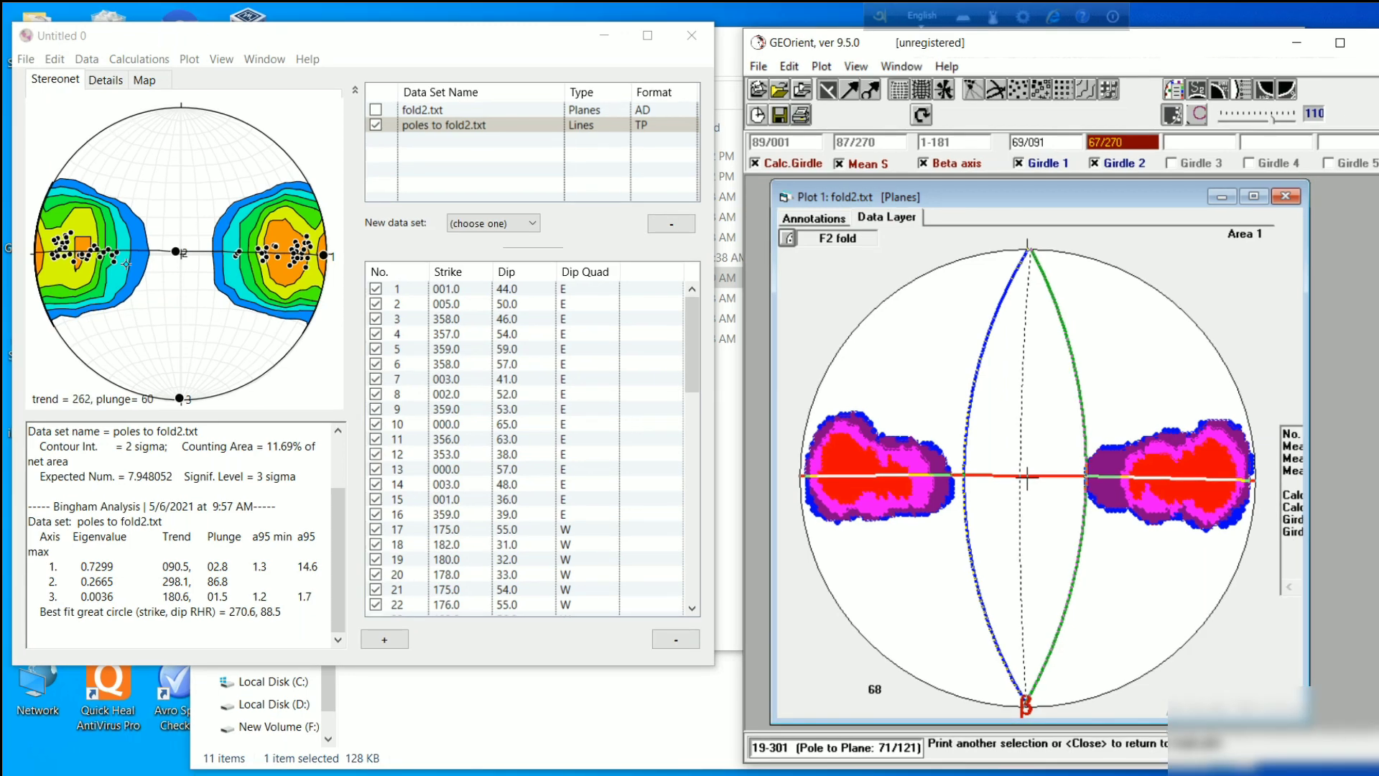
{"action": "left_click", "coordinate": [113, 262]}
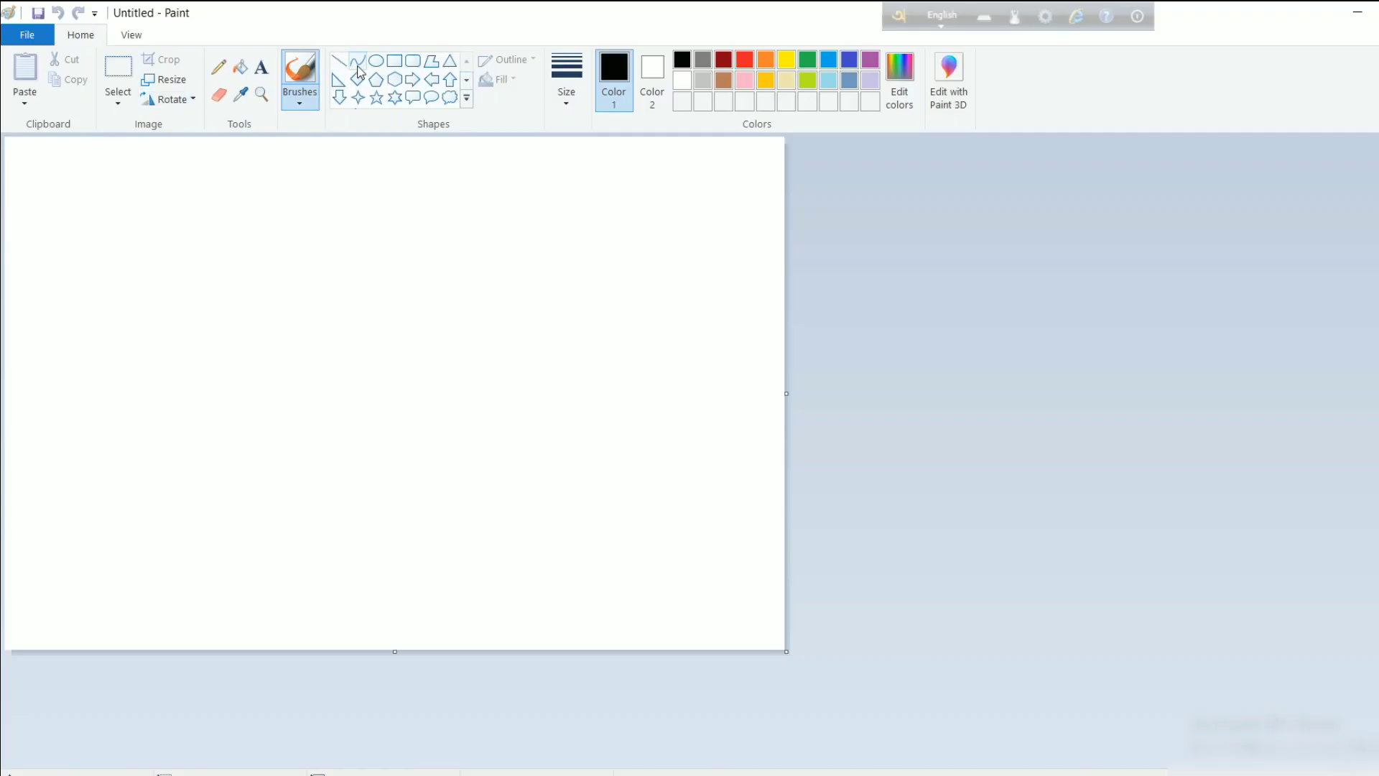
In Paint, draw a long, gently sloping black line and an orange line crossing it near the middle
{"action": "left_click", "coordinate": [339, 61]}
{"action": "left_click_drag", "start_coordinate": [108, 299], "coordinate": [462, 332]}
{"action": "left_click_drag", "start_coordinate": [559, 336], "coordinate": [599, 323]}
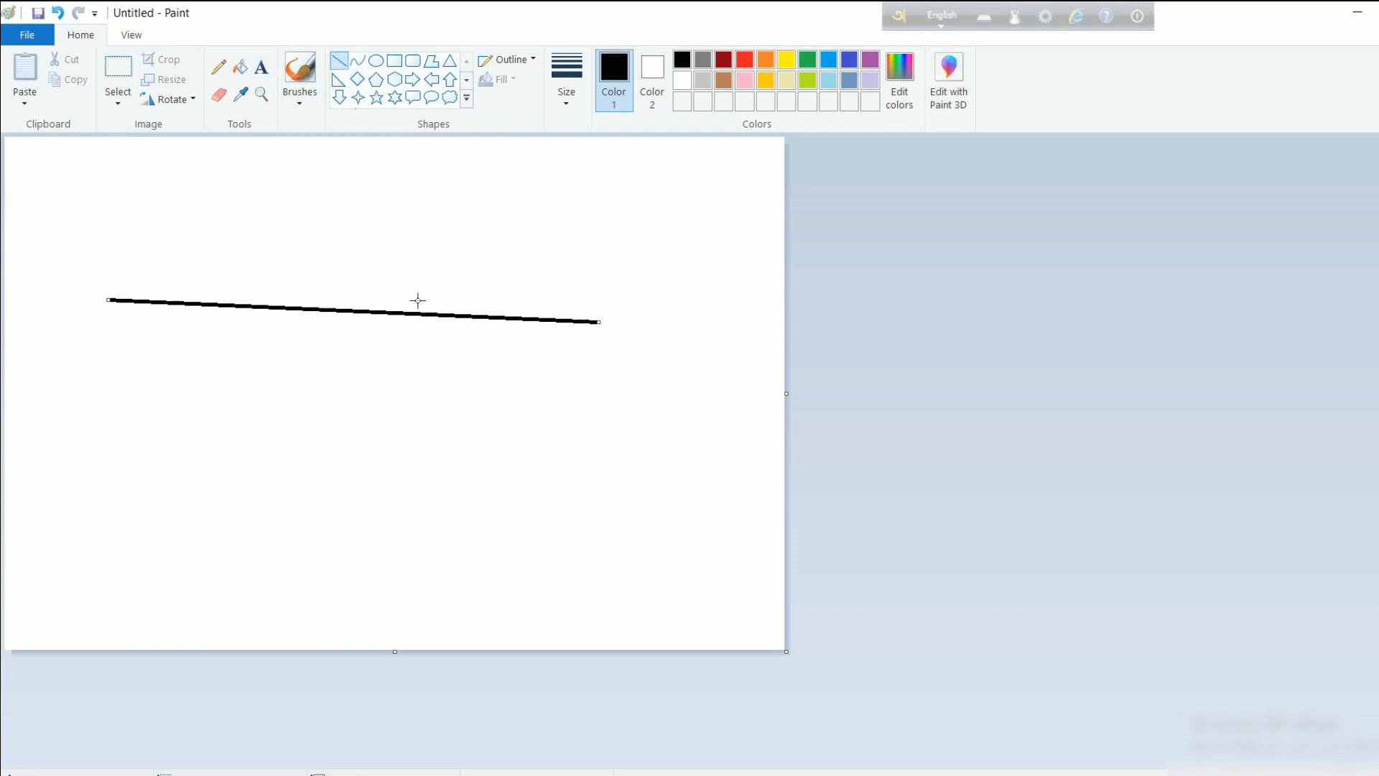
{"action": "left_click", "coordinate": [554, 247]}
{"action": "left_click", "coordinate": [766, 59]}
{"action": "left_click_drag", "start_coordinate": [105, 343], "coordinate": [603, 285]}
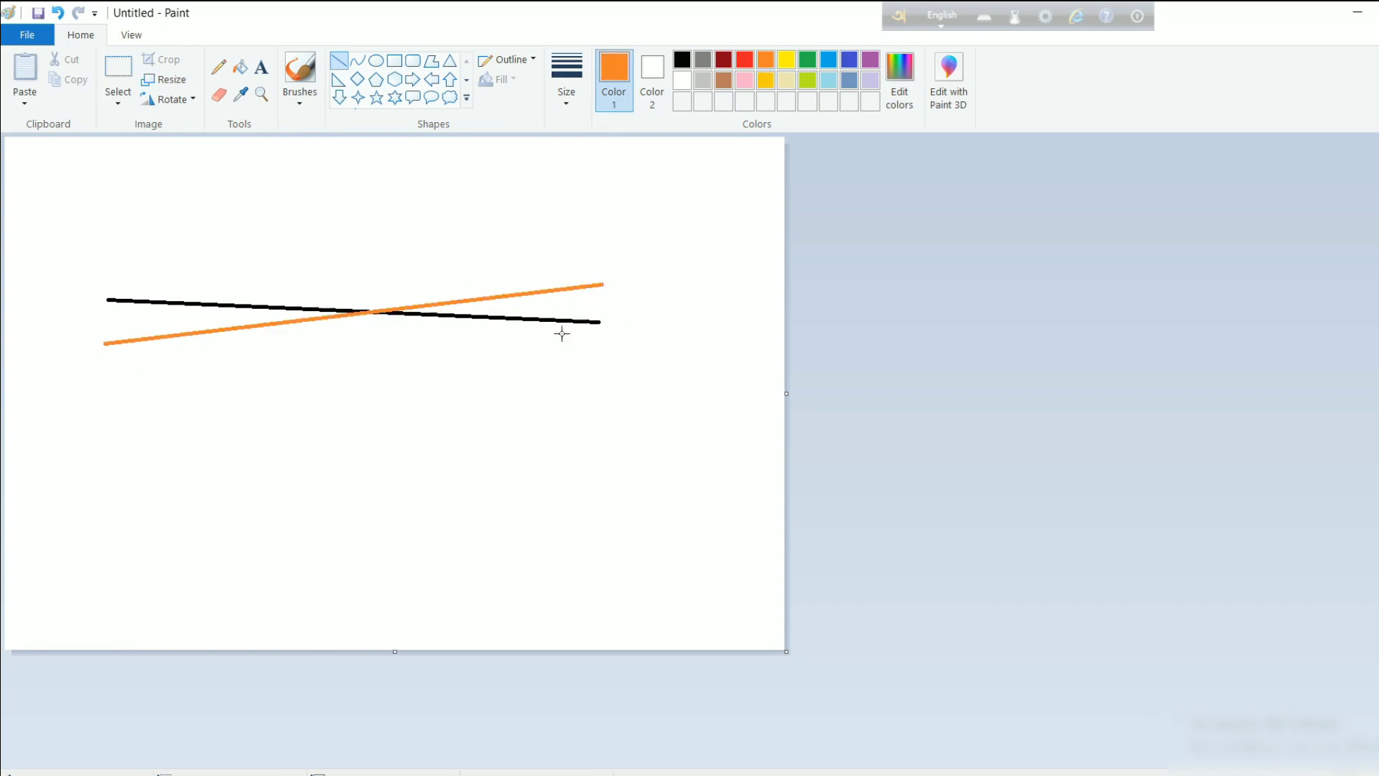
Add an orange Arial label S1/S2 at size 26 above the upper end of the orange line
{"action": "left_click", "coordinate": [260, 68]}
{"action": "left_click", "coordinate": [568, 236]}
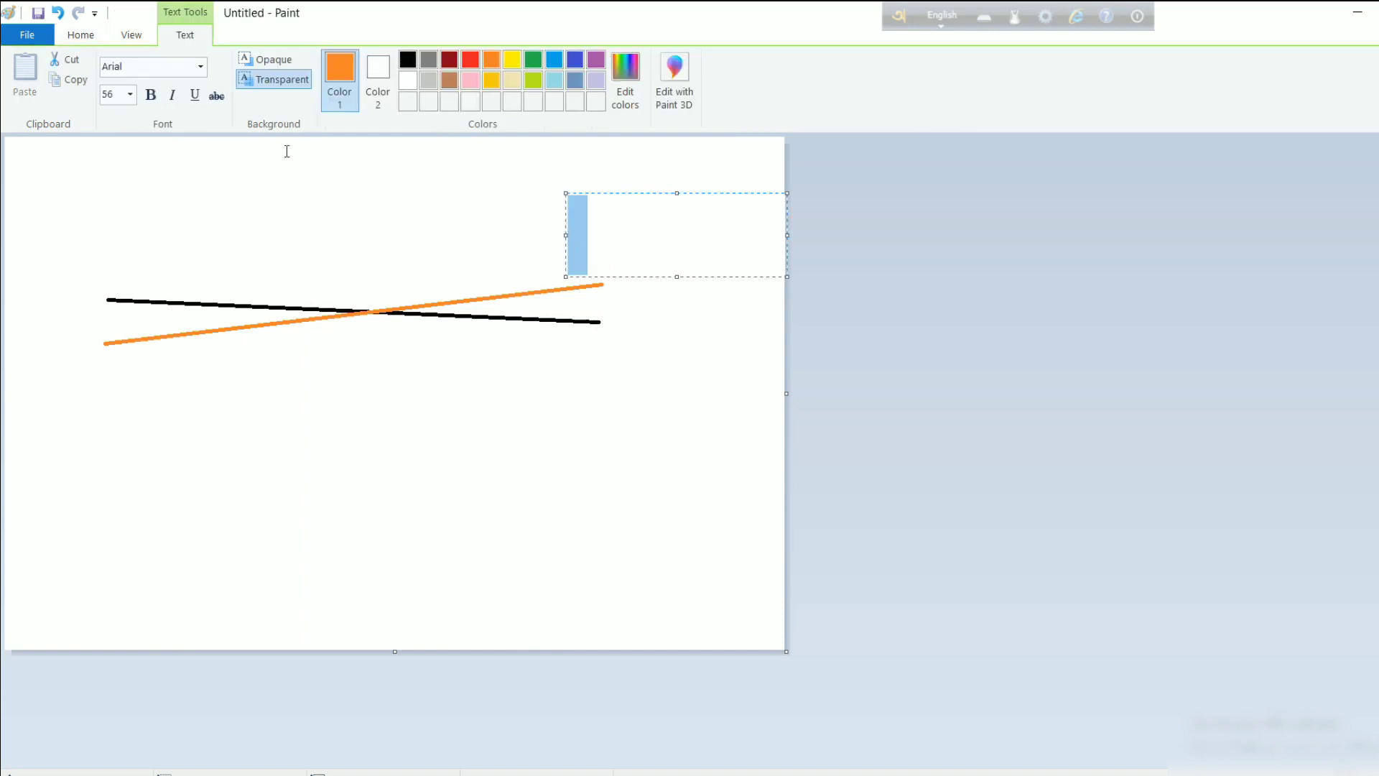
{"action": "left_click", "coordinate": [130, 95]}
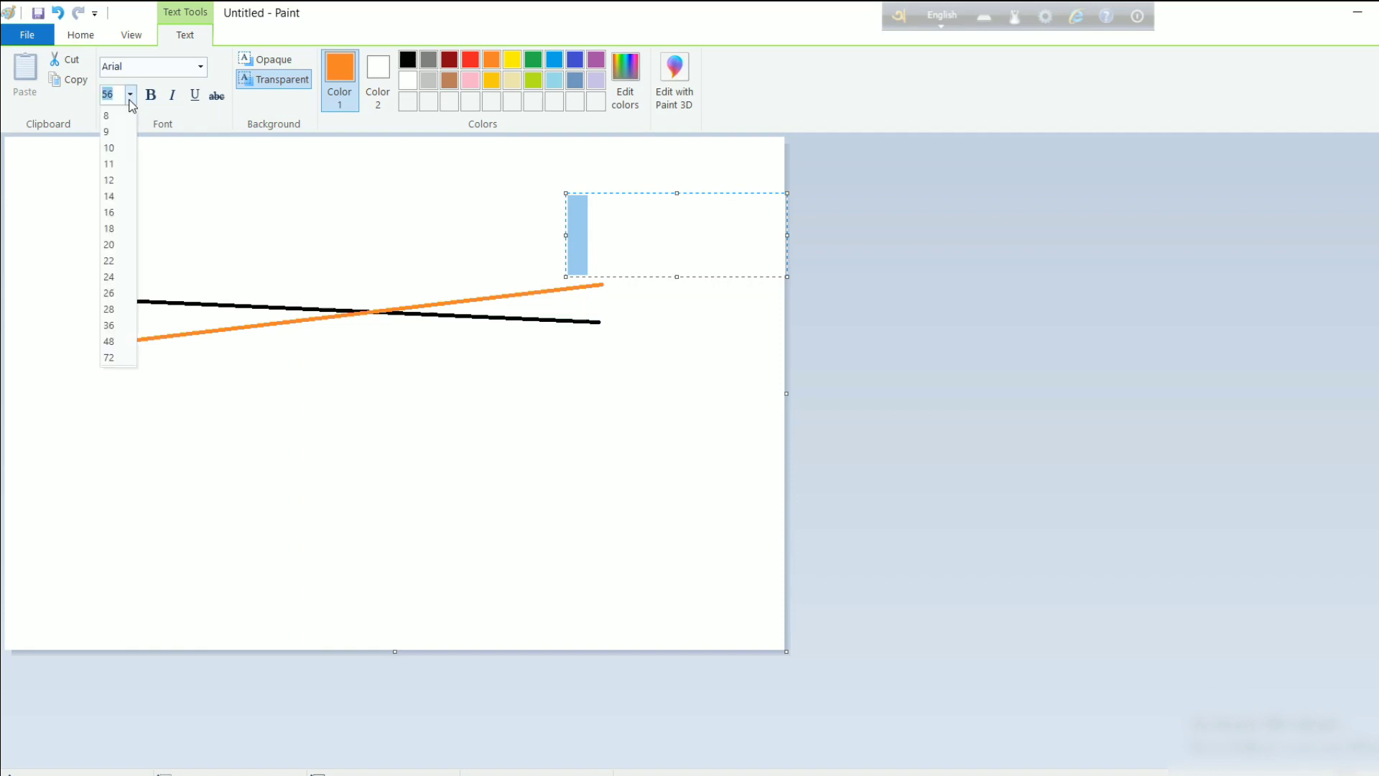
{"action": "left_click", "coordinate": [115, 292]}
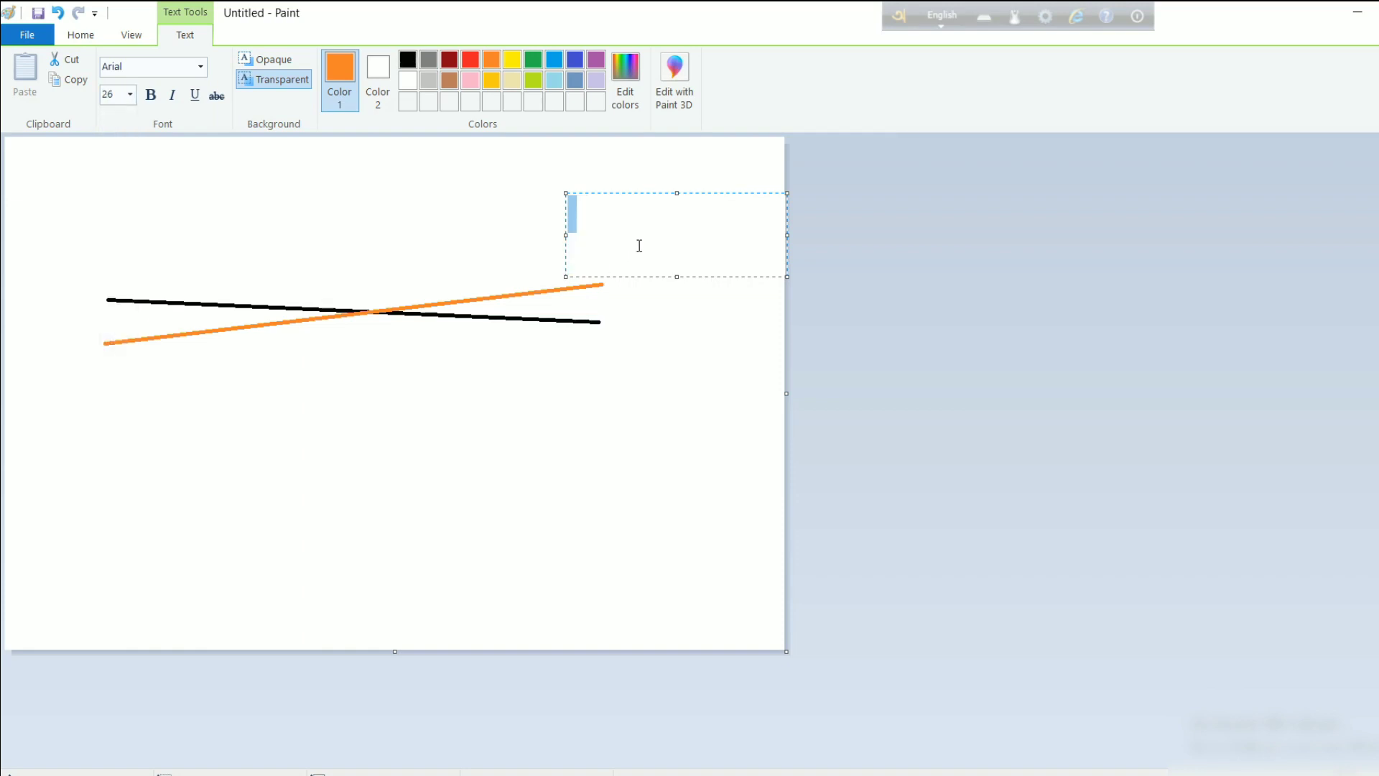
{"action": "left_click_drag", "start_coordinate": [617, 194], "coordinate": [641, 236]}
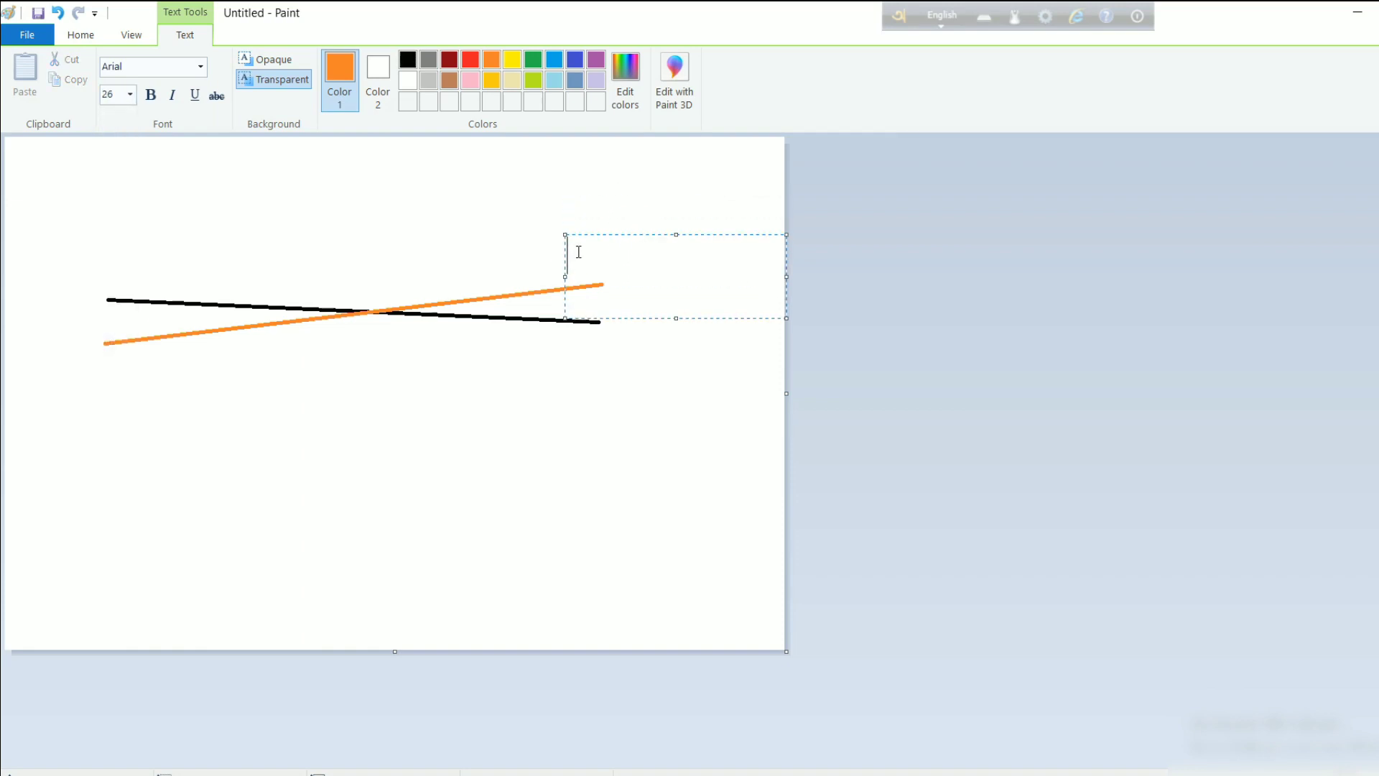
{"action": "type", "text": "S1"}
{"action": "type", "text": "S2"}
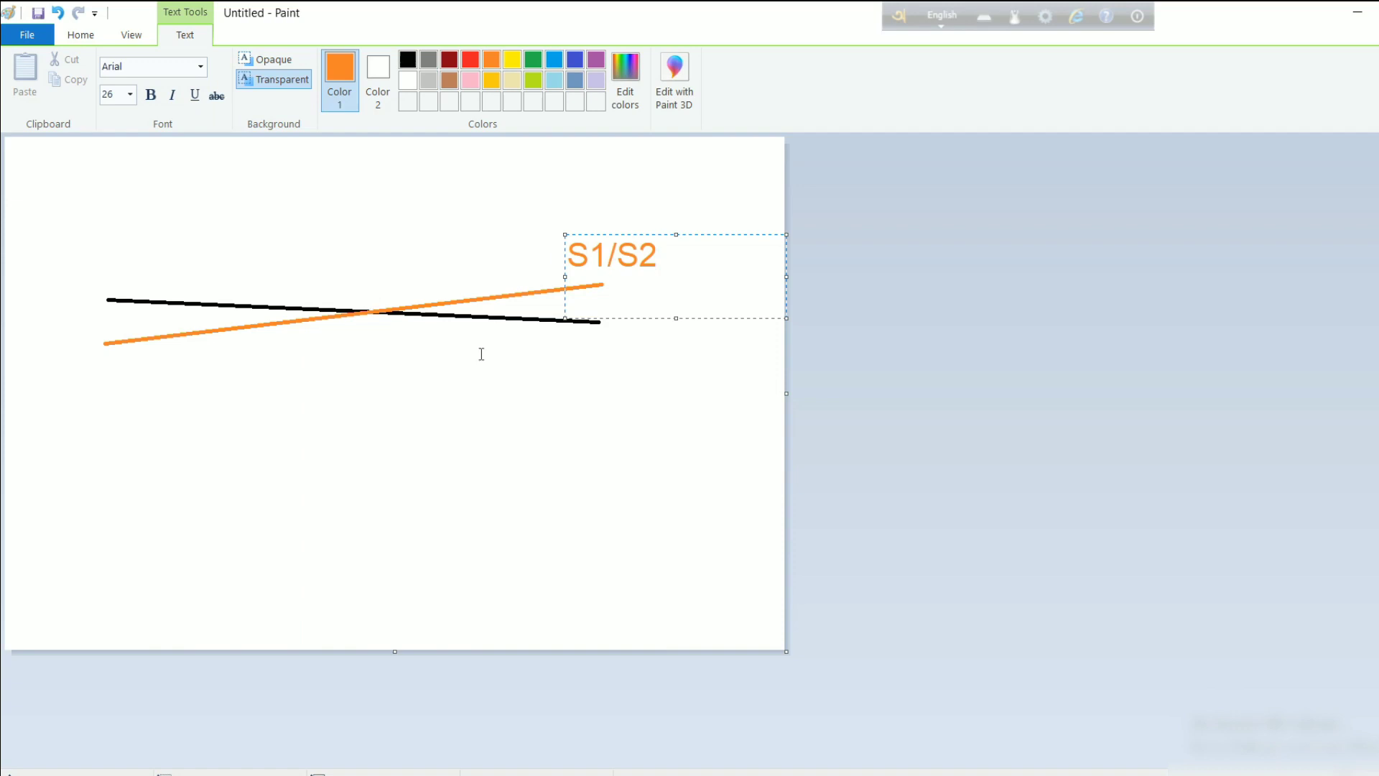
{"action": "left_click", "coordinate": [558, 365]}
Add a black label S1/S2 just below the lower end of the black line
{"action": "left_click", "coordinate": [260, 72]}
{"action": "left_click", "coordinate": [682, 59]}
{"action": "left_click", "coordinate": [601, 318]}
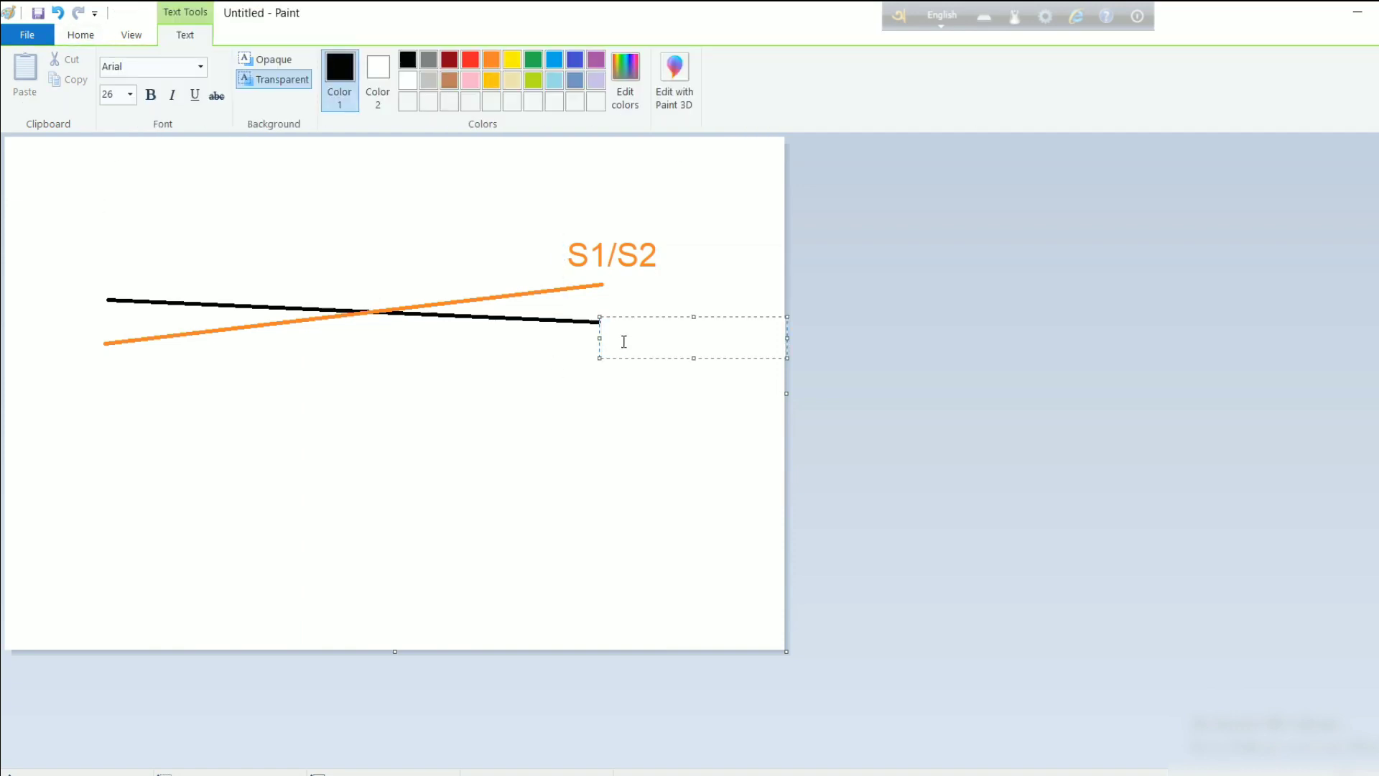
{"action": "type", "text": "S1/S2"}
{"action": "left_click", "coordinate": [675, 517]}
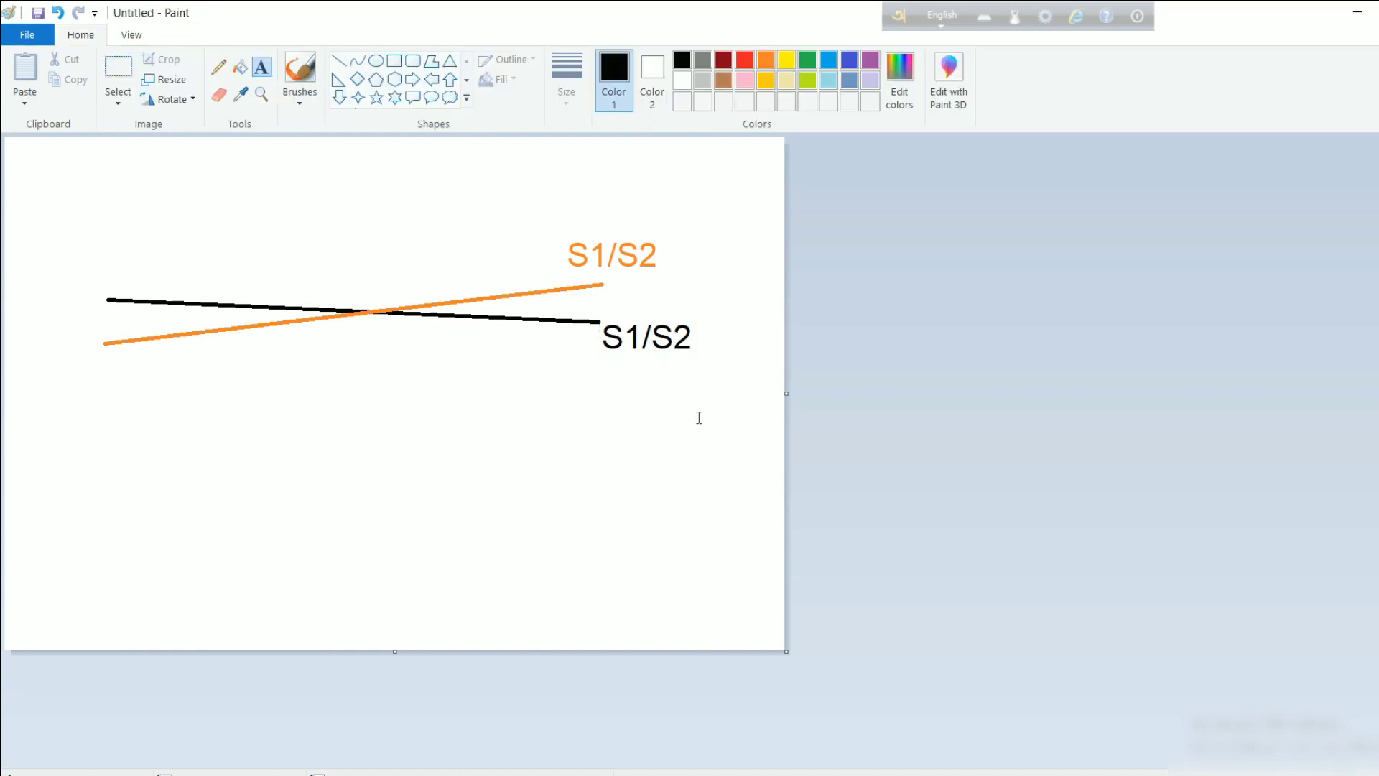
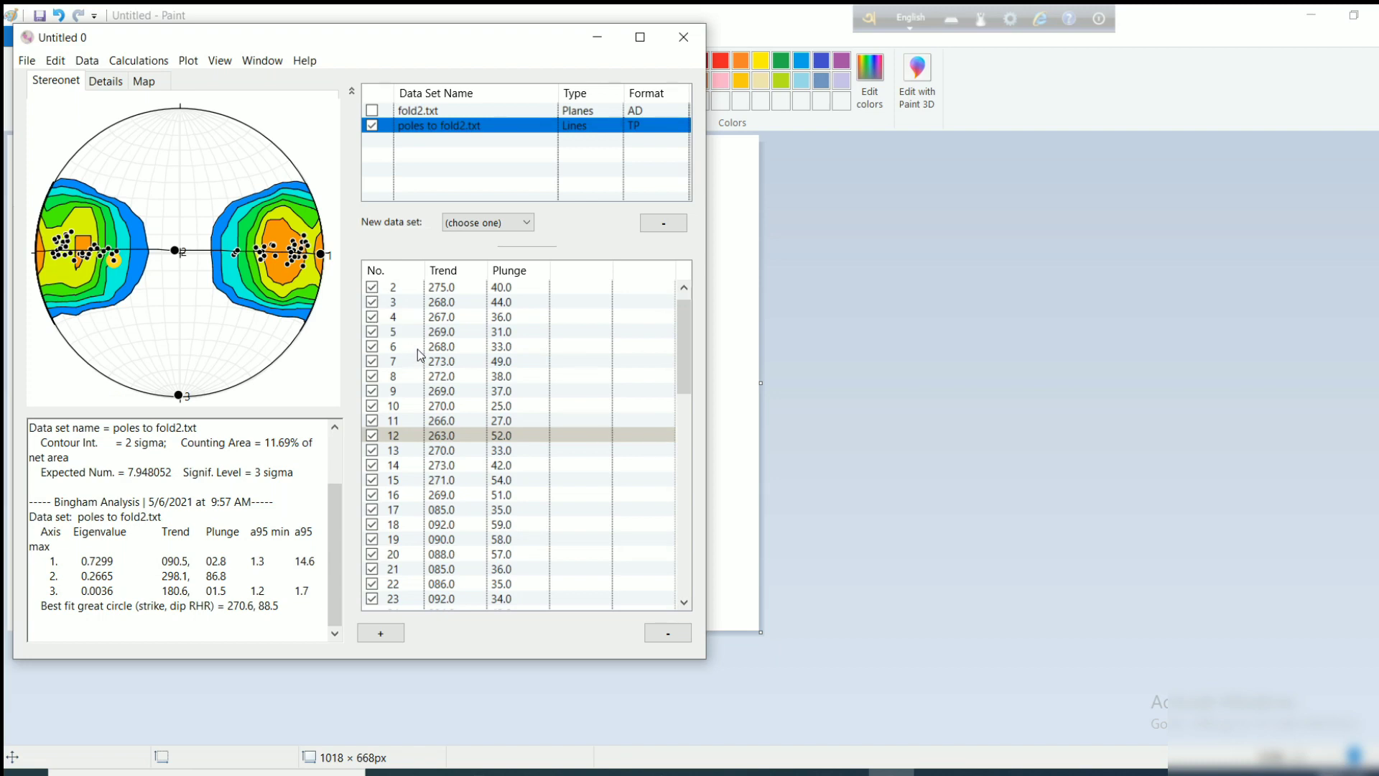
In Stereonet, exclude poles 1 to 4 and 13 to 15 from the poles to fold2.txt data set
{"action": "scroll", "coordinate": [422, 355], "scroll_direction": "up", "scroll_amount": 1}
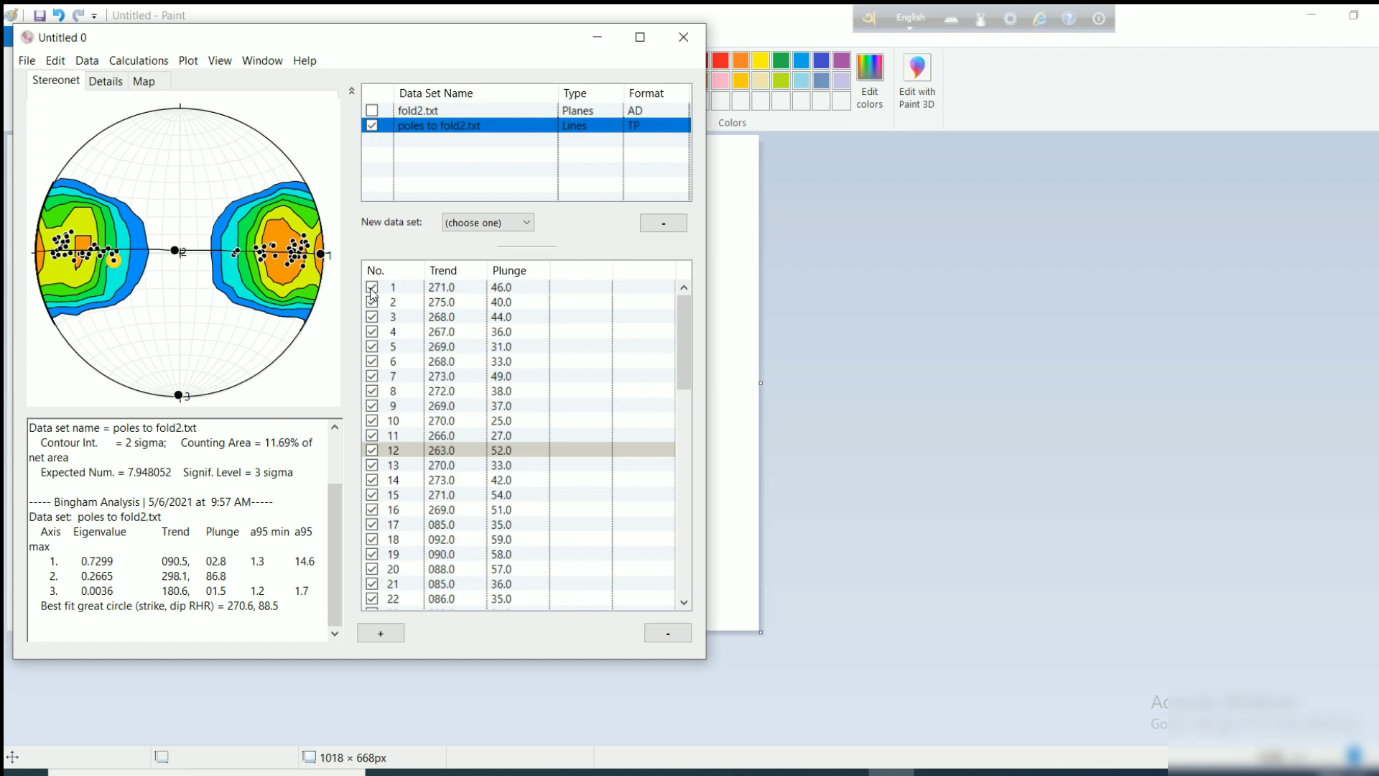
{"action": "left_click", "coordinate": [372, 288]}
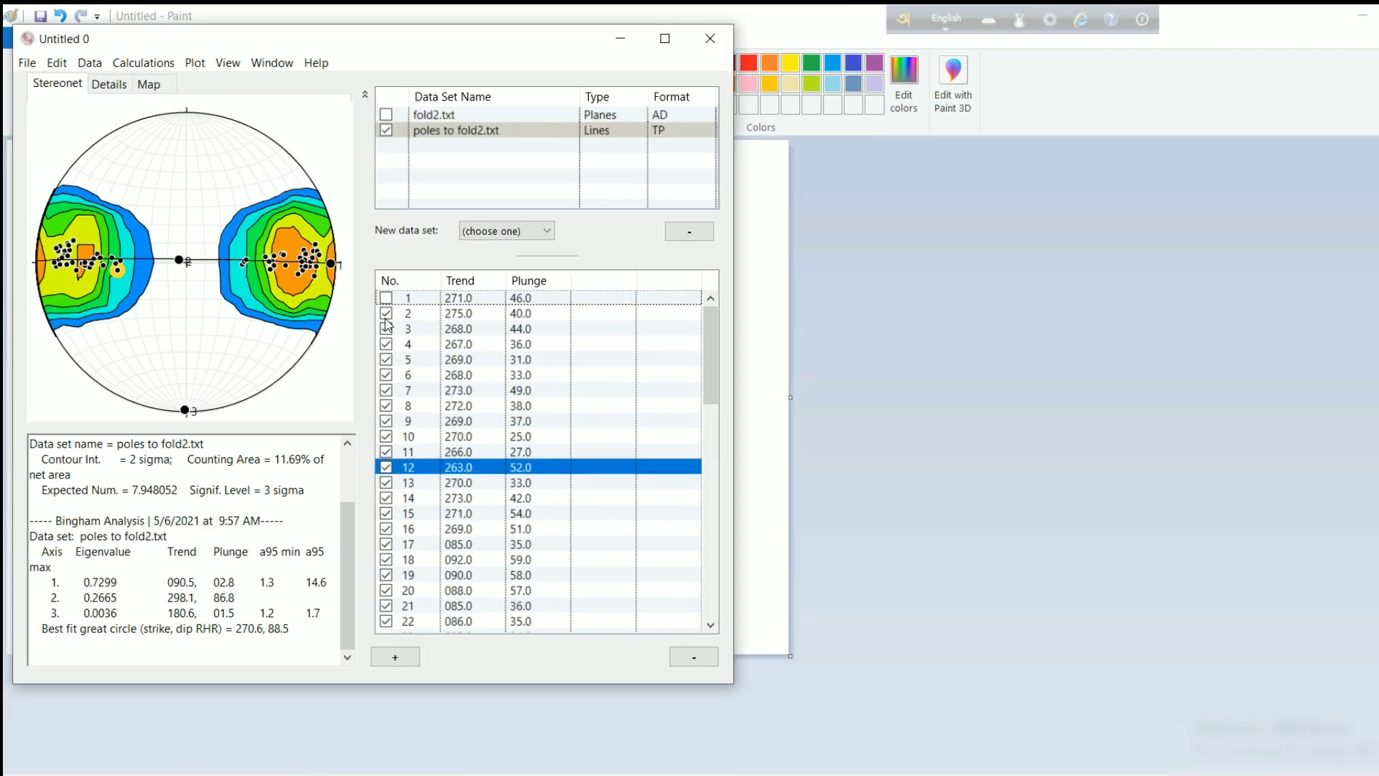
{"action": "left_click", "coordinate": [372, 302]}
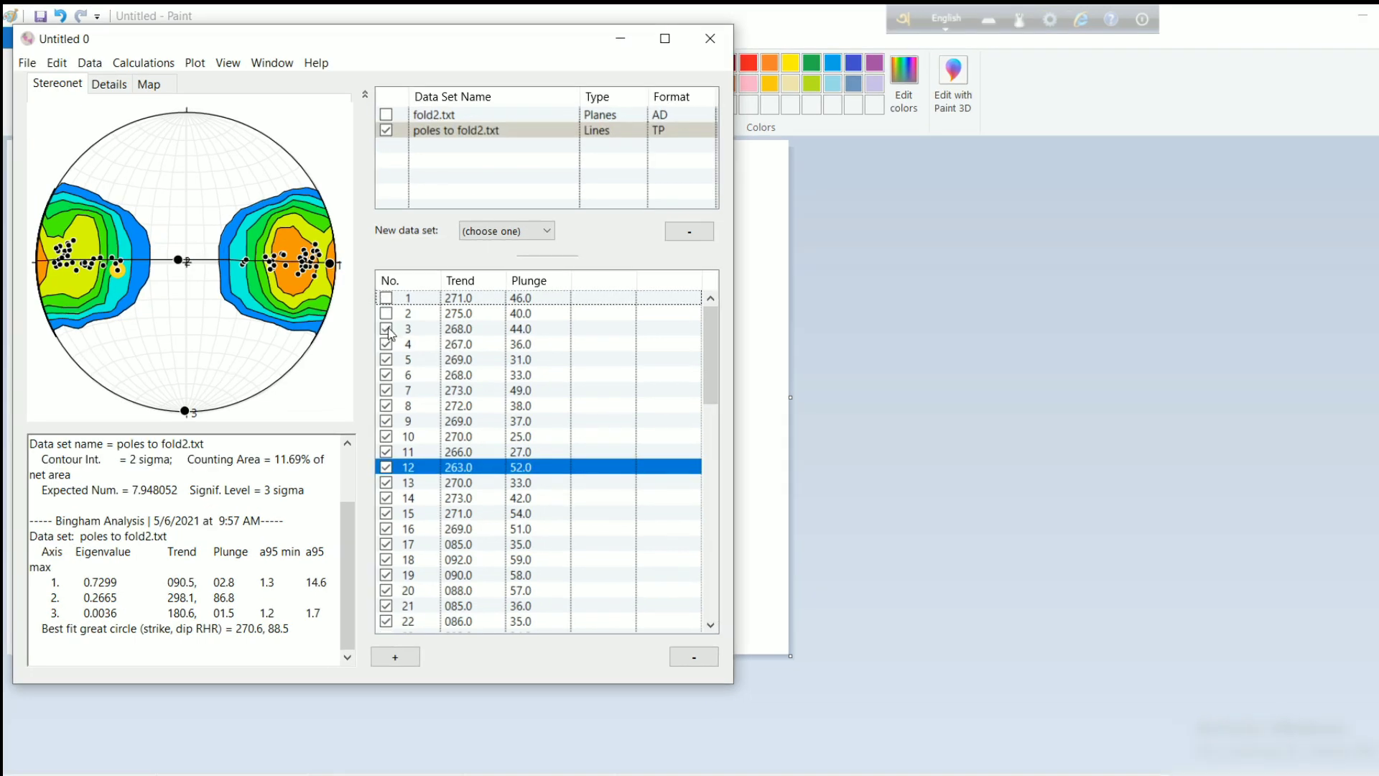
{"action": "left_click", "coordinate": [373, 317]}
{"action": "left_click", "coordinate": [387, 344]}
{"action": "left_click", "coordinate": [386, 482]}
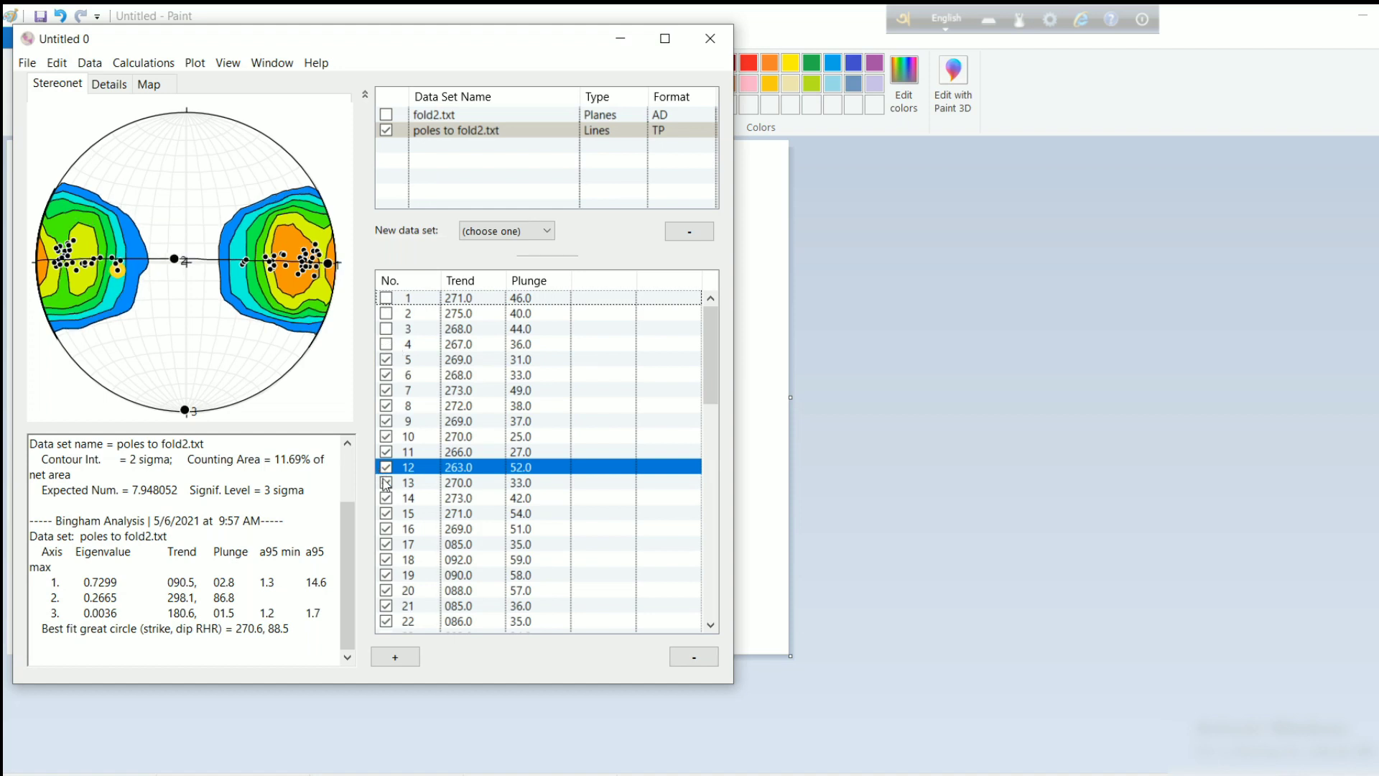
{"action": "left_click", "coordinate": [386, 498]}
{"action": "left_click", "coordinate": [386, 513]}
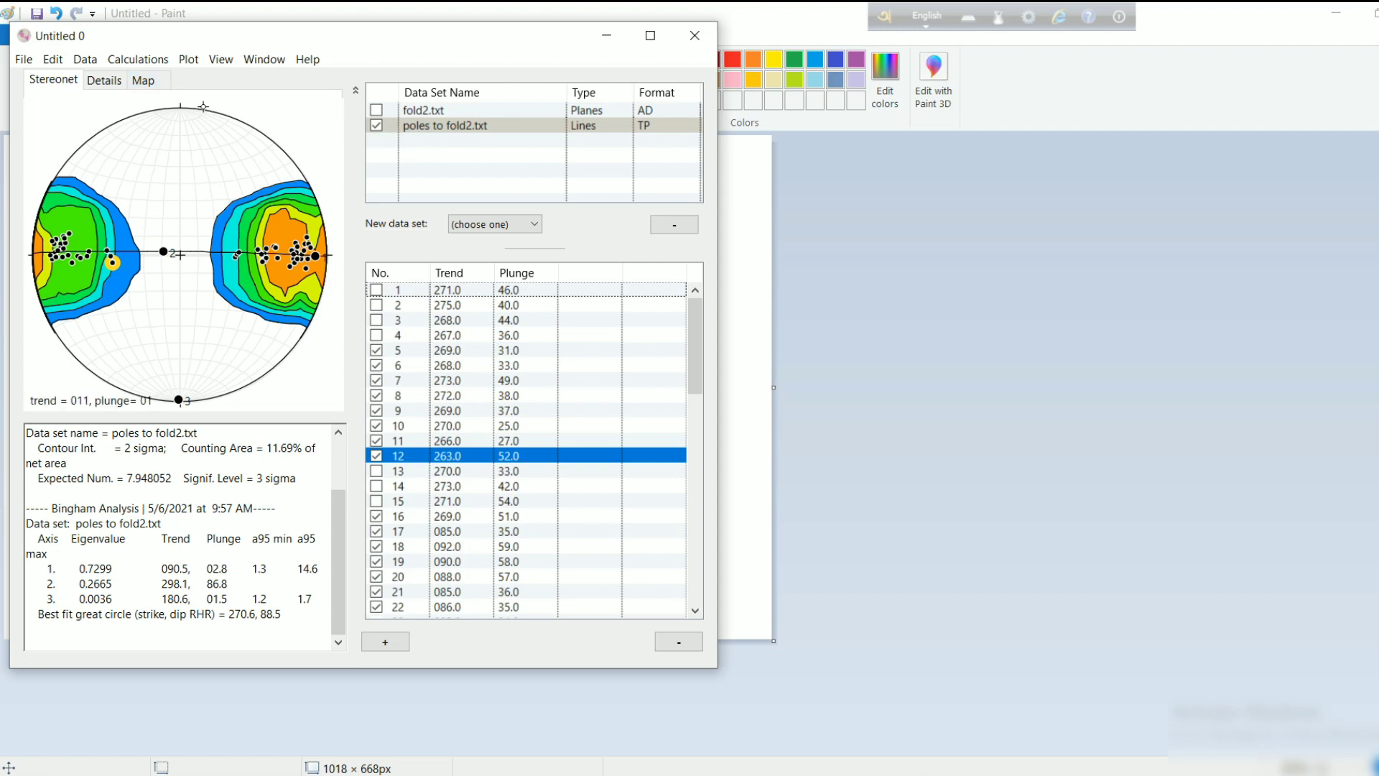
Turn the cylindrical best fit for all data sets off and on to recalculate it without the excluded poles
{"action": "left_click", "coordinate": [189, 60]}
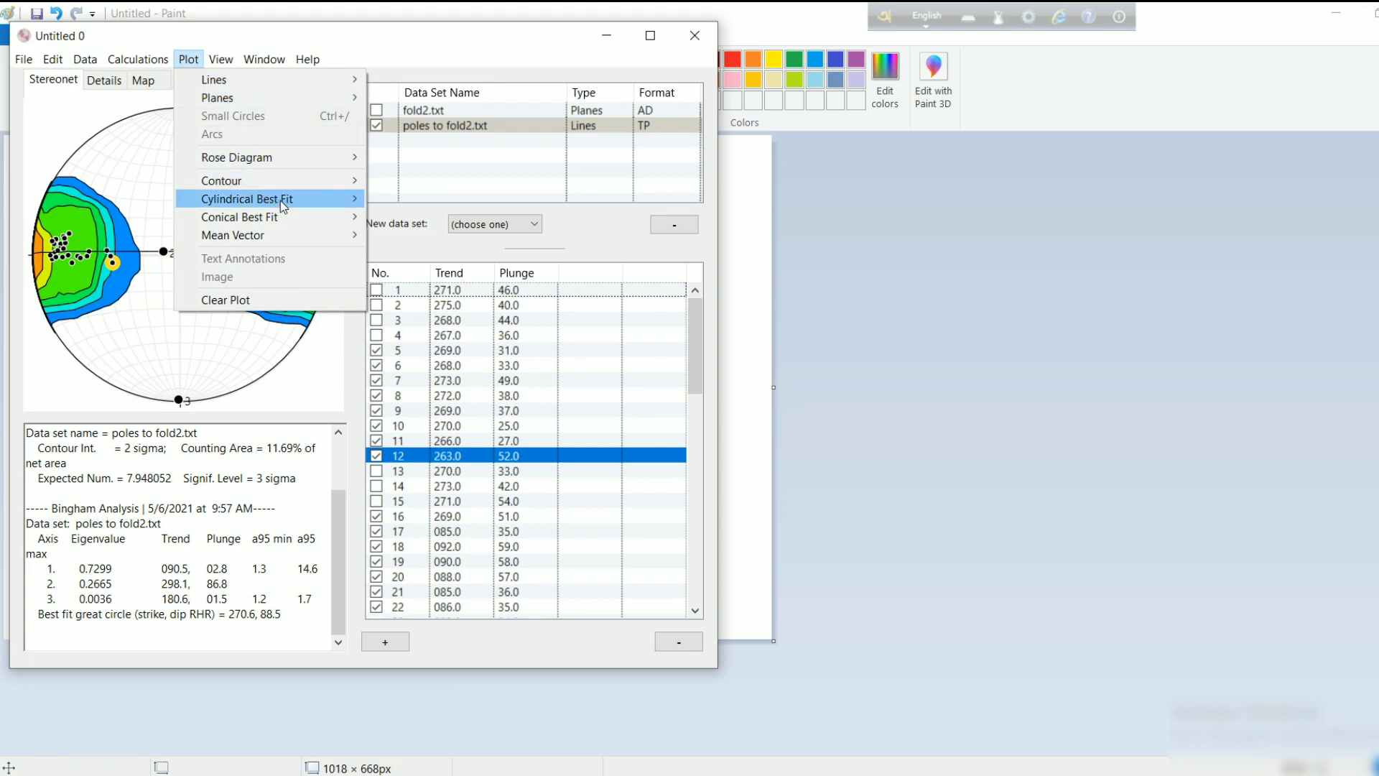
{"action": "mouse_move", "coordinate": [284, 207]}
{"action": "left_click", "coordinate": [388, 201]}
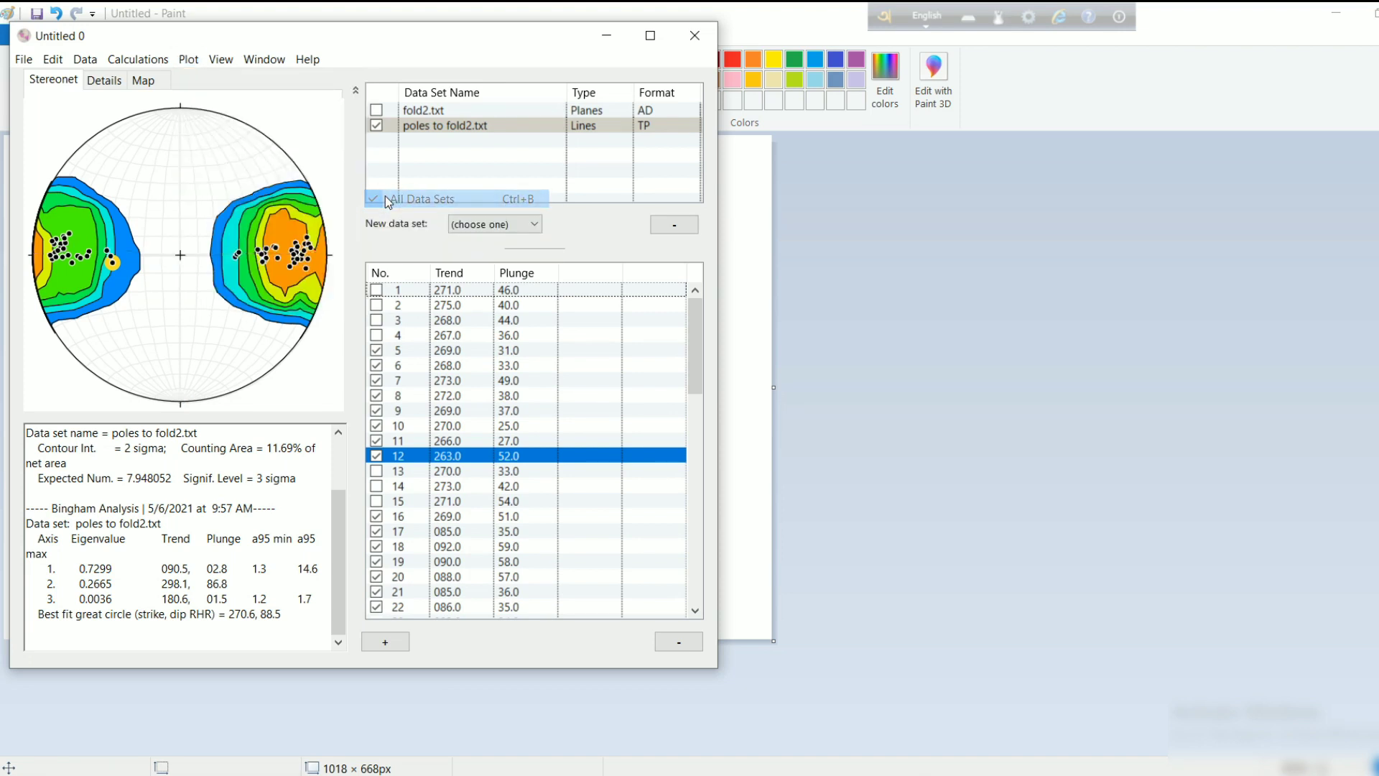
{"action": "left_click", "coordinate": [200, 62]}
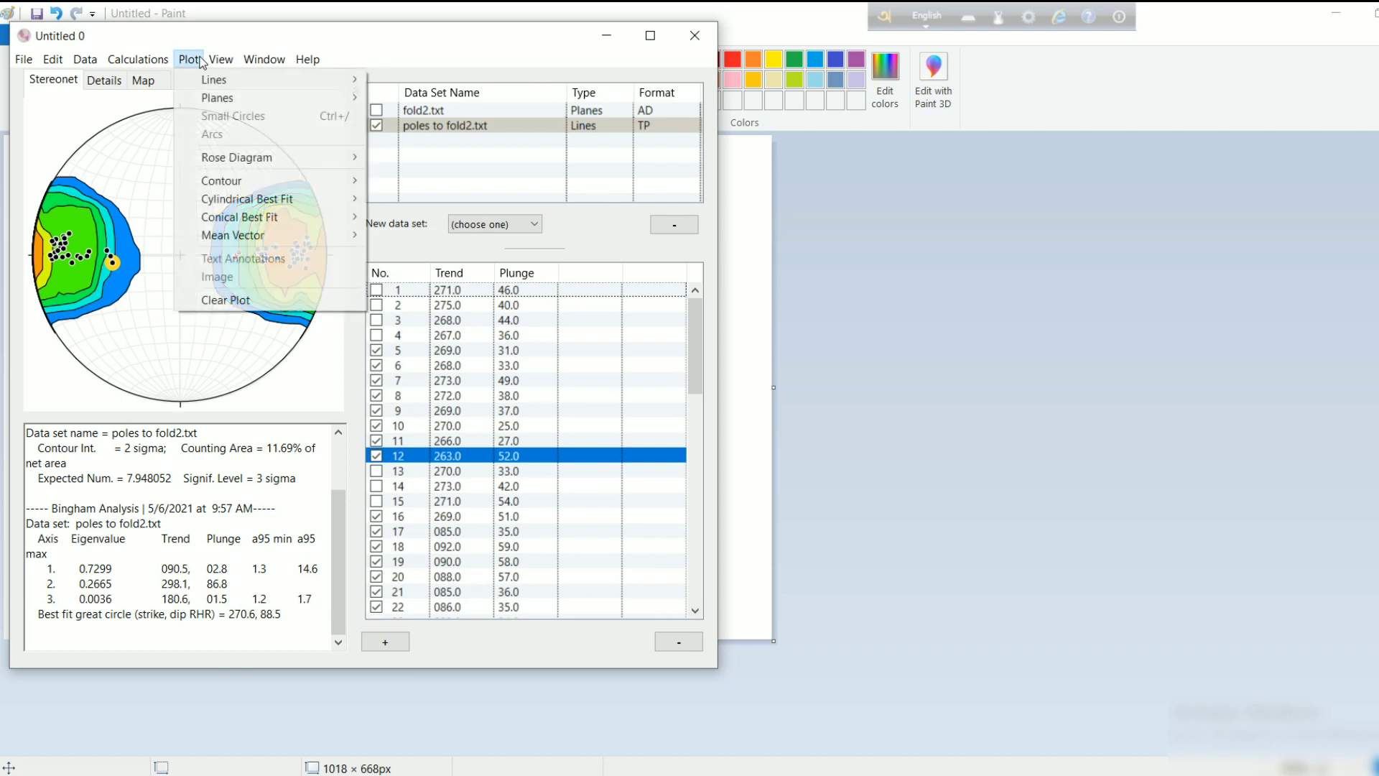
{"action": "mouse_move", "coordinate": [290, 206]}
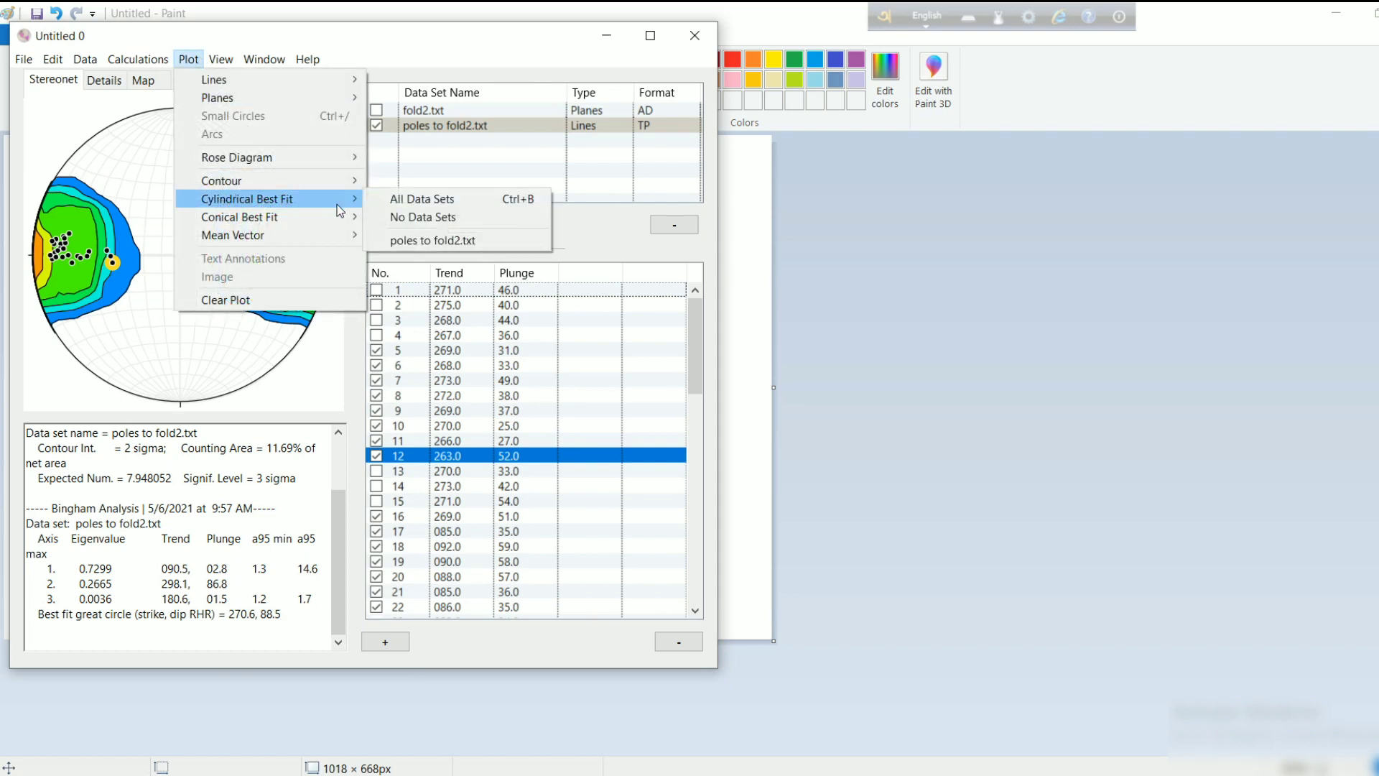
{"action": "left_click", "coordinate": [382, 206]}
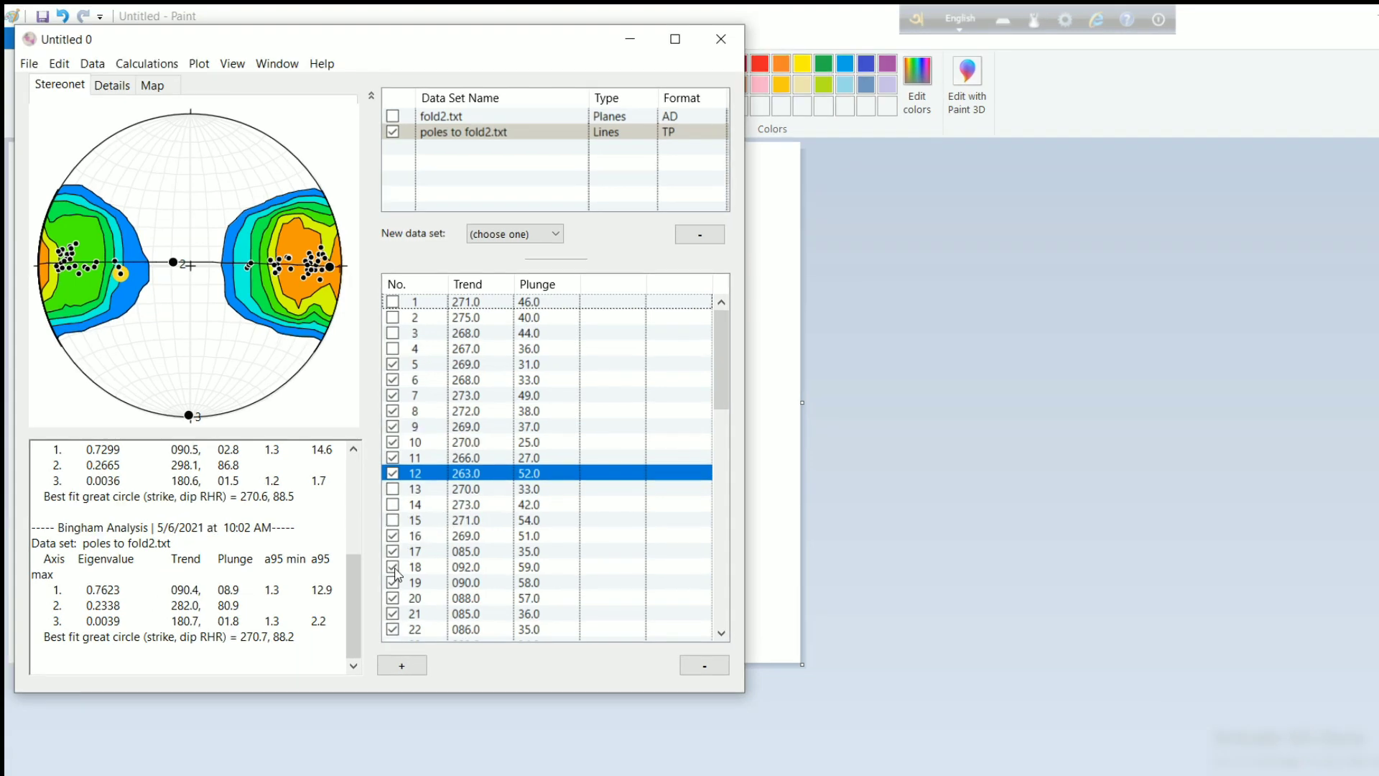
Exclude poles 18 to 22 and 25 to 28 from the poles to fold2.txt data set
{"action": "left_click", "coordinate": [376, 546]}
{"action": "left_click", "coordinate": [376, 561]}
{"action": "left_click", "coordinate": [376, 576]}
{"action": "left_click", "coordinate": [376, 591]}
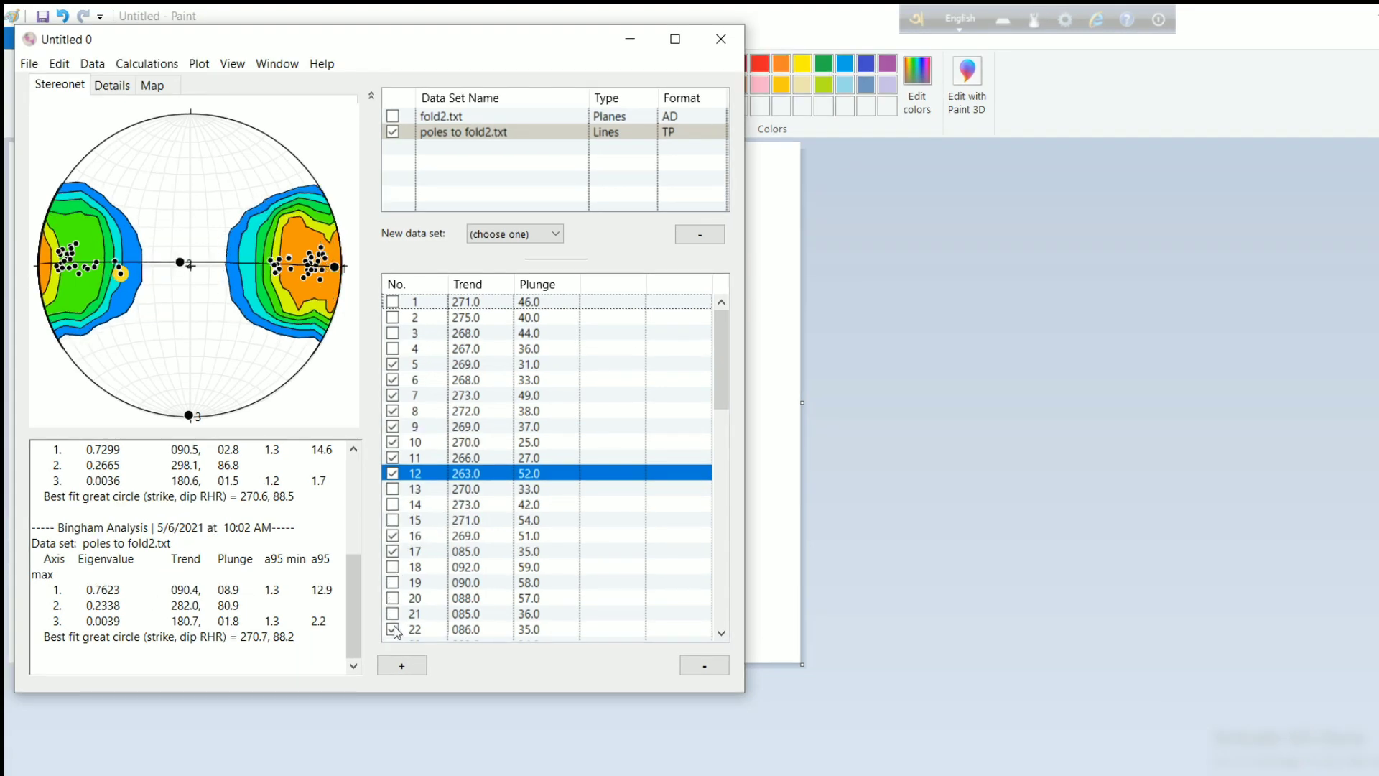
{"action": "left_click", "coordinate": [393, 630]}
{"action": "scroll", "coordinate": [394, 629], "scroll_direction": "down", "scroll_amount": 2}
Recalculate the cylindrical best fit for all data sets with the reduced set of poles
{"action": "left_click", "coordinate": [199, 64]}
{"action": "mouse_move", "coordinate": [339, 210]}
{"action": "left_click", "coordinate": [503, 233]}
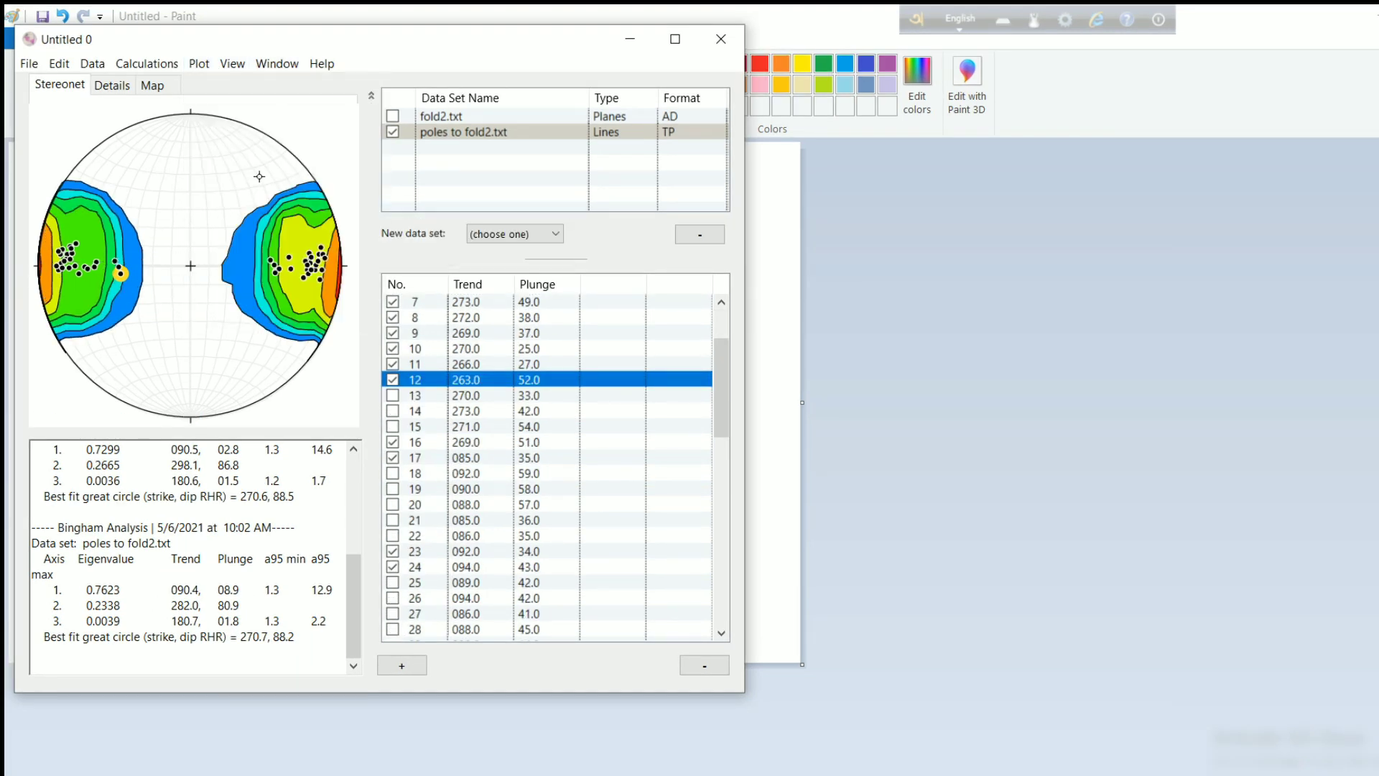
{"action": "left_click", "coordinate": [199, 63]}
{"action": "mouse_move", "coordinate": [287, 206]}
{"action": "left_click", "coordinate": [427, 230]}
Exclude poles 55 to 58 and 61 to 65 as well, and recalculate the cylindrical best fit for all data sets
{"action": "scroll", "coordinate": [434, 508], "scroll_direction": "down", "scroll_amount": 3}
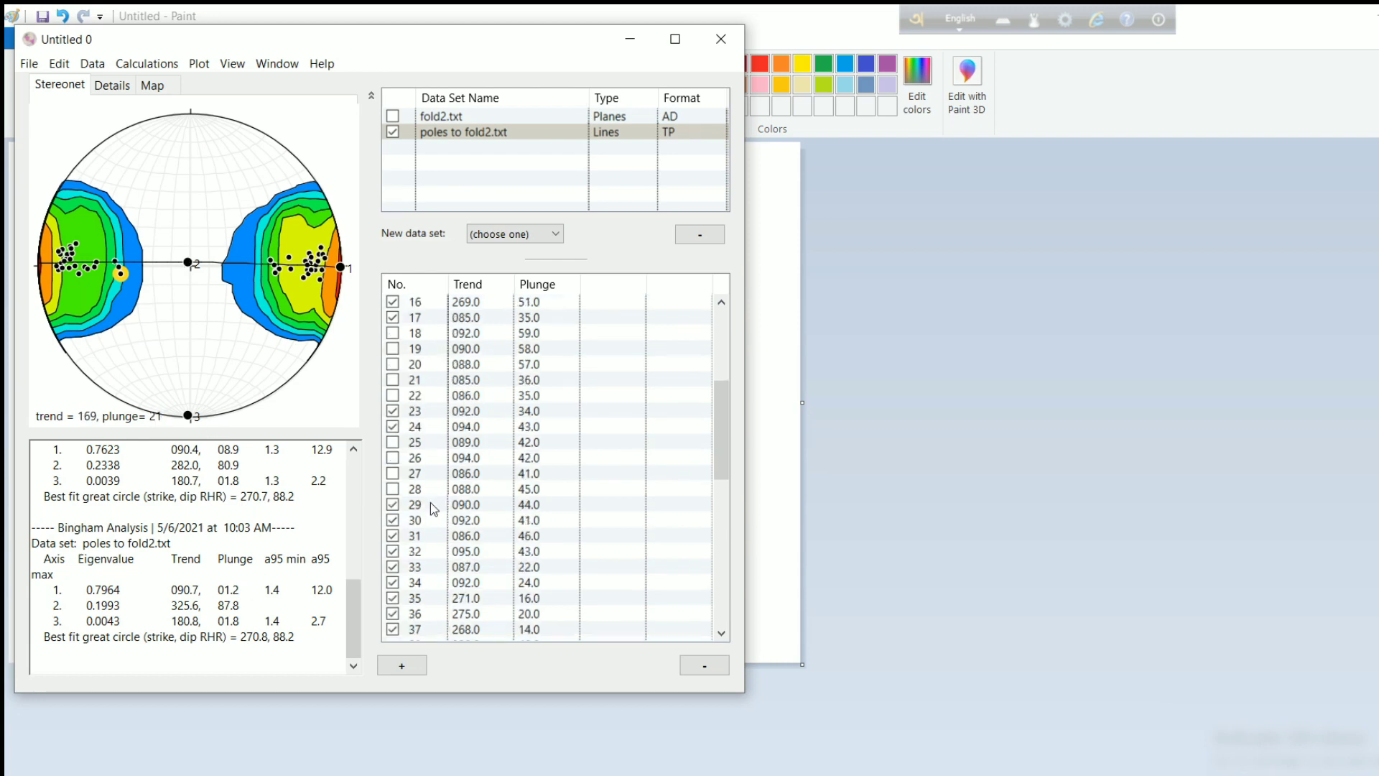
{"action": "scroll", "coordinate": [434, 509], "scroll_direction": "down", "scroll_amount": 10}
{"action": "left_click", "coordinate": [393, 488]}
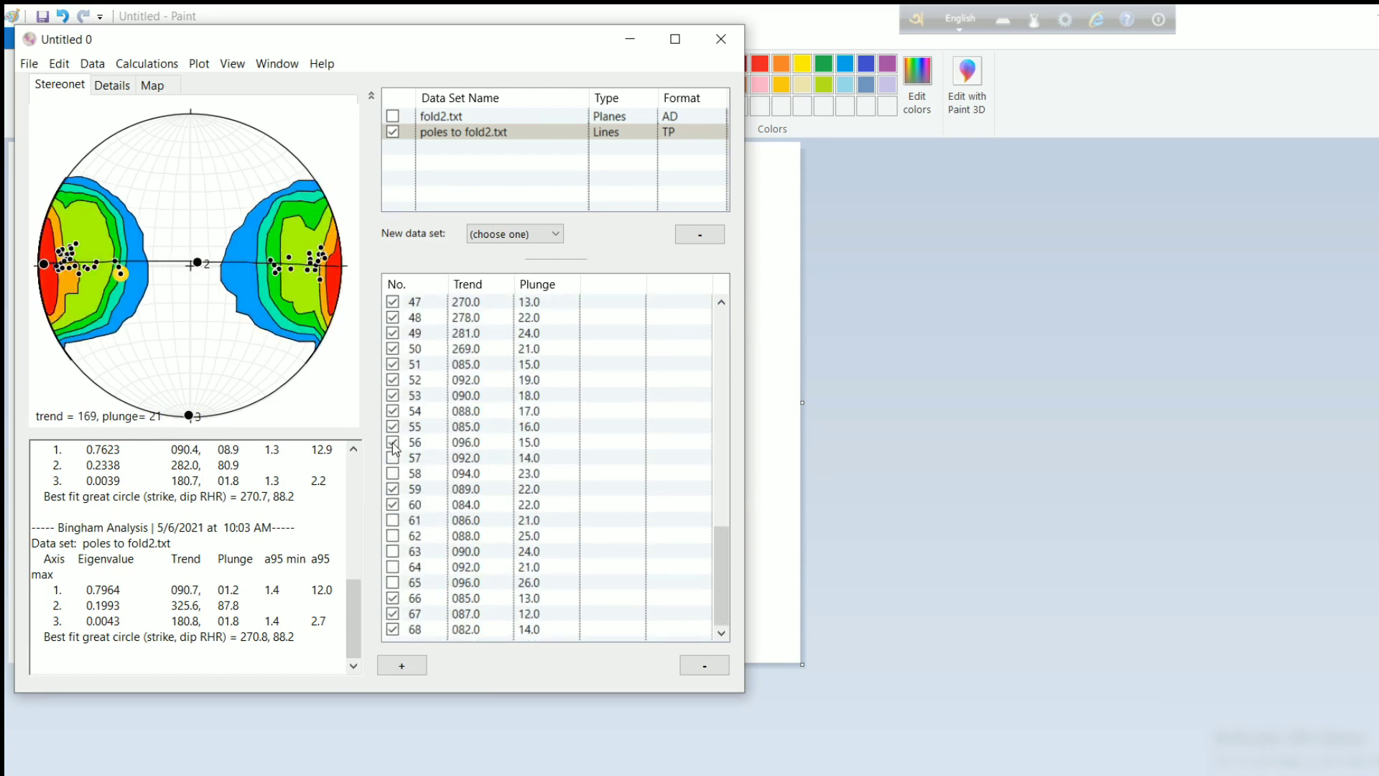
{"action": "left_click", "coordinate": [199, 63]}
{"action": "mouse_move", "coordinate": [247, 222]}
{"action": "left_click", "coordinate": [431, 226]}
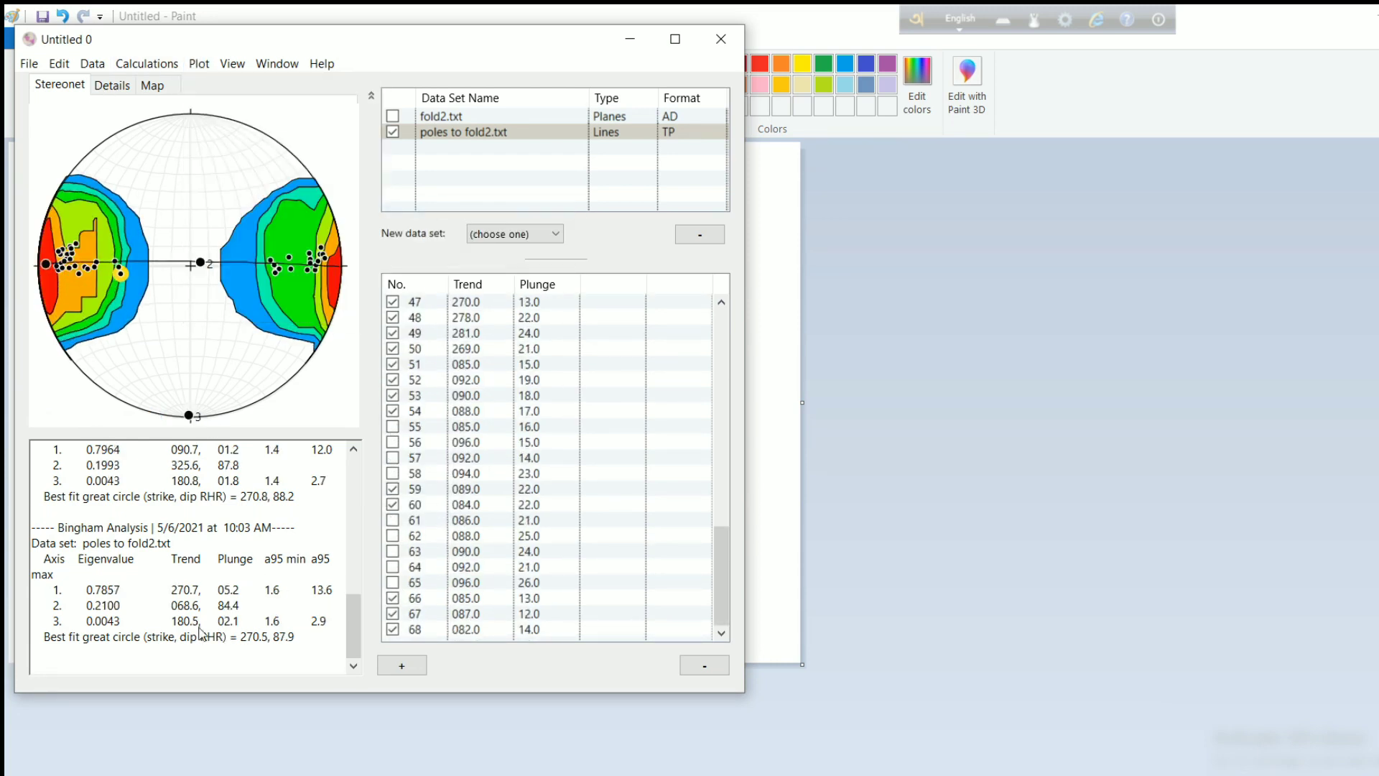
Include the excluded poles from 65 back to 18 again in the poles to fold2.txt data set
{"action": "left_click", "coordinate": [394, 566]}
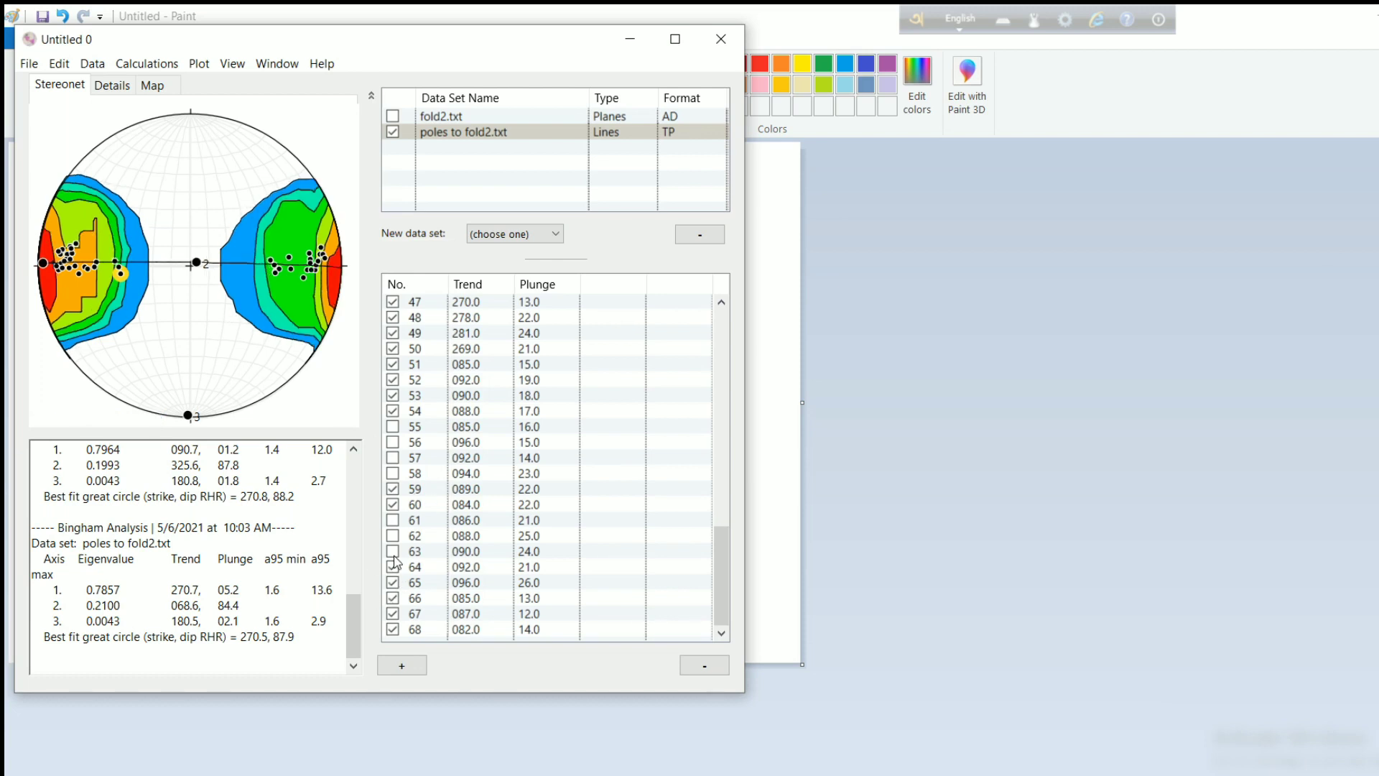
{"action": "scroll", "coordinate": [395, 553], "scroll_direction": "up", "scroll_amount": 13}
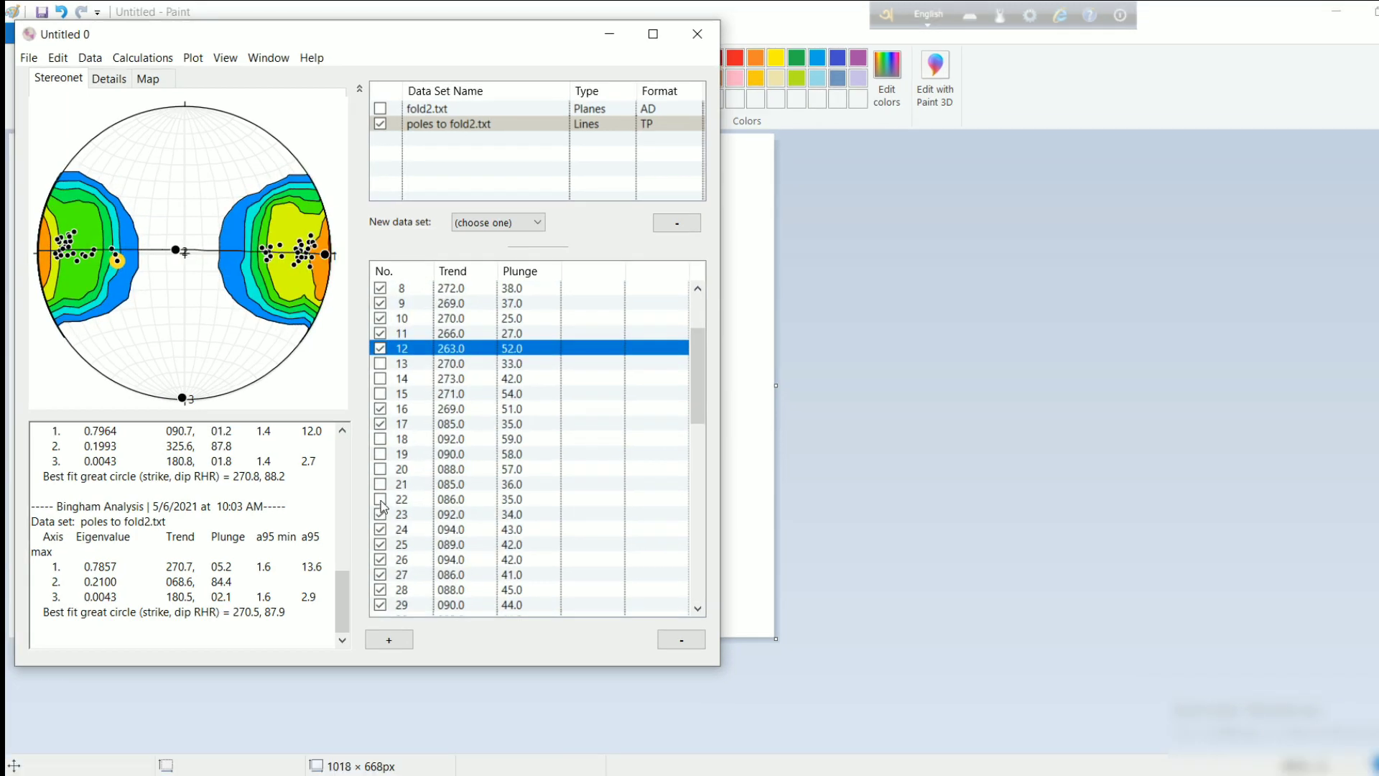
{"action": "left_click", "coordinate": [381, 499]}
{"action": "left_click", "coordinate": [381, 485]}
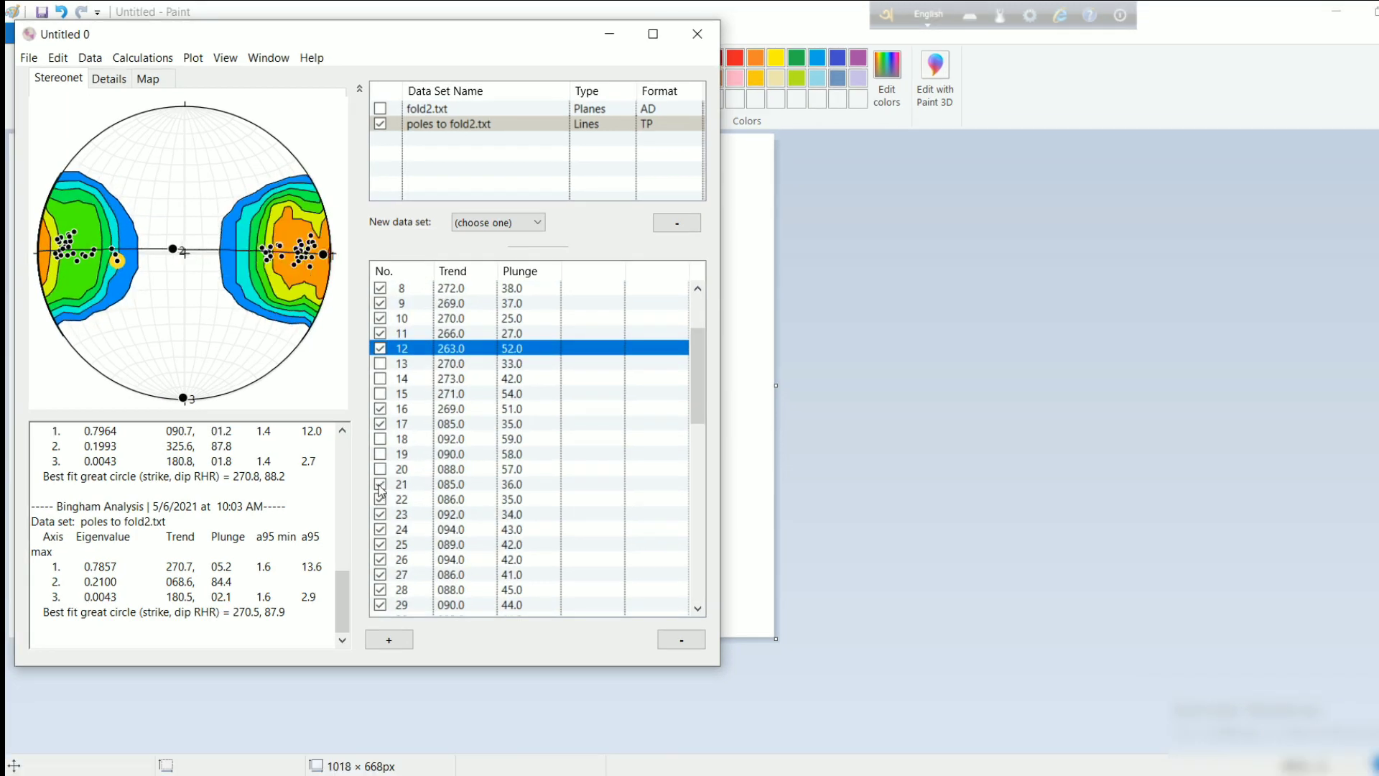
{"action": "left_click", "coordinate": [381, 470]}
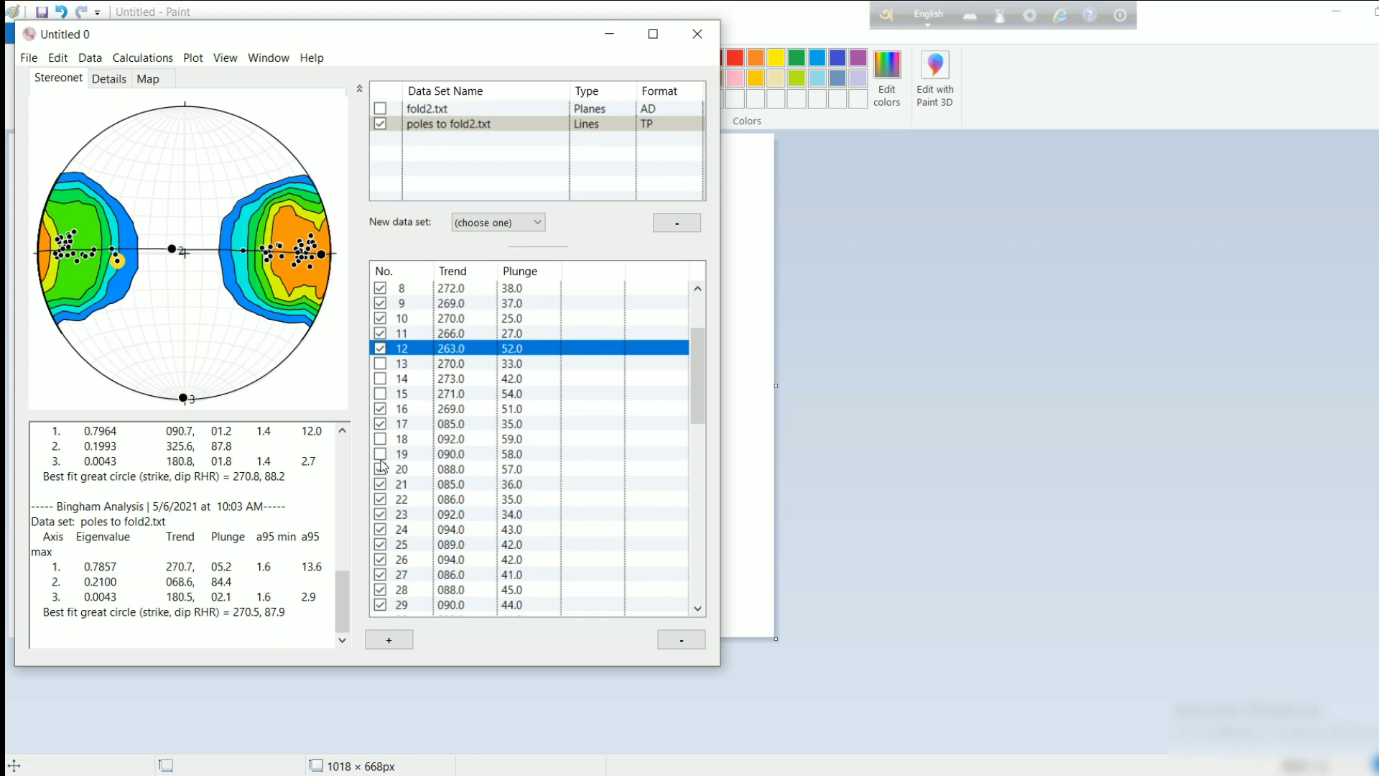
{"action": "left_click", "coordinate": [380, 454]}
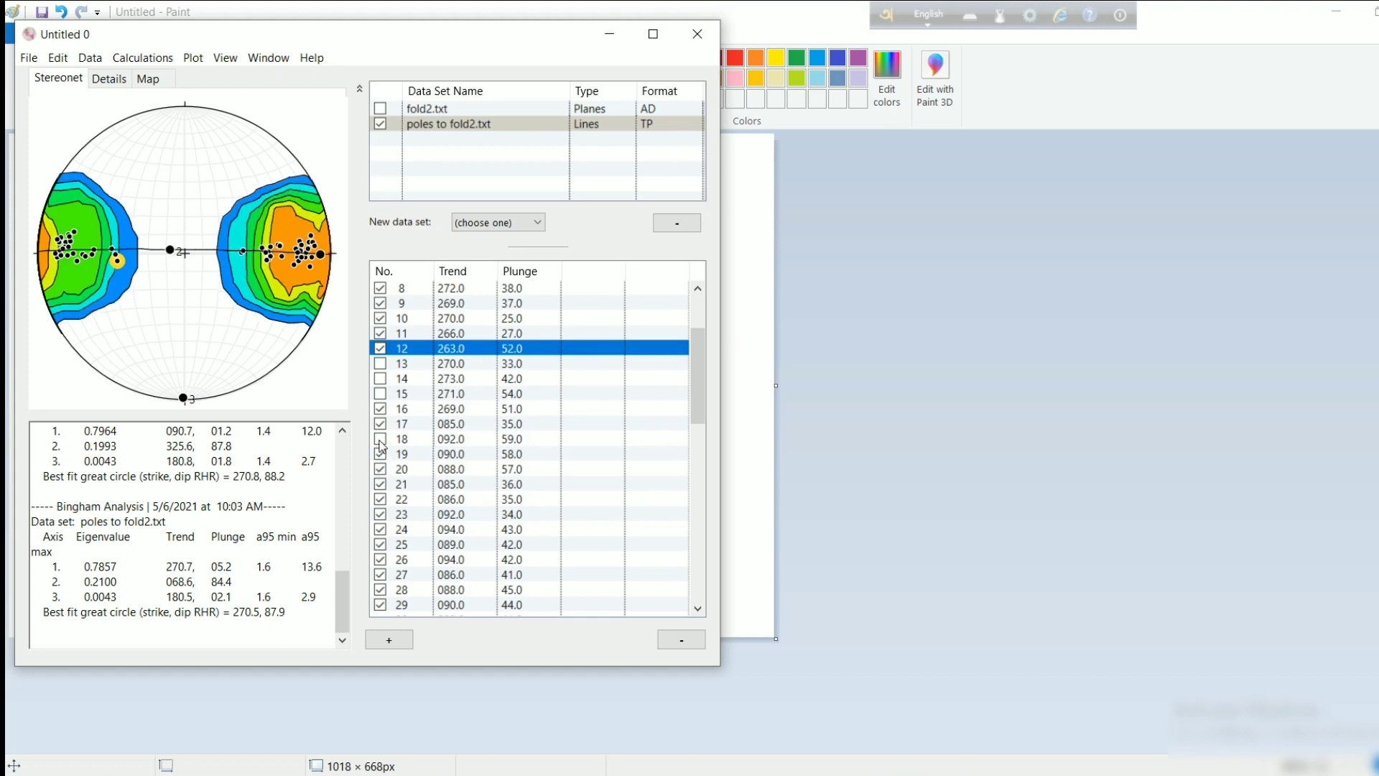
{"action": "left_click", "coordinate": [381, 440]}
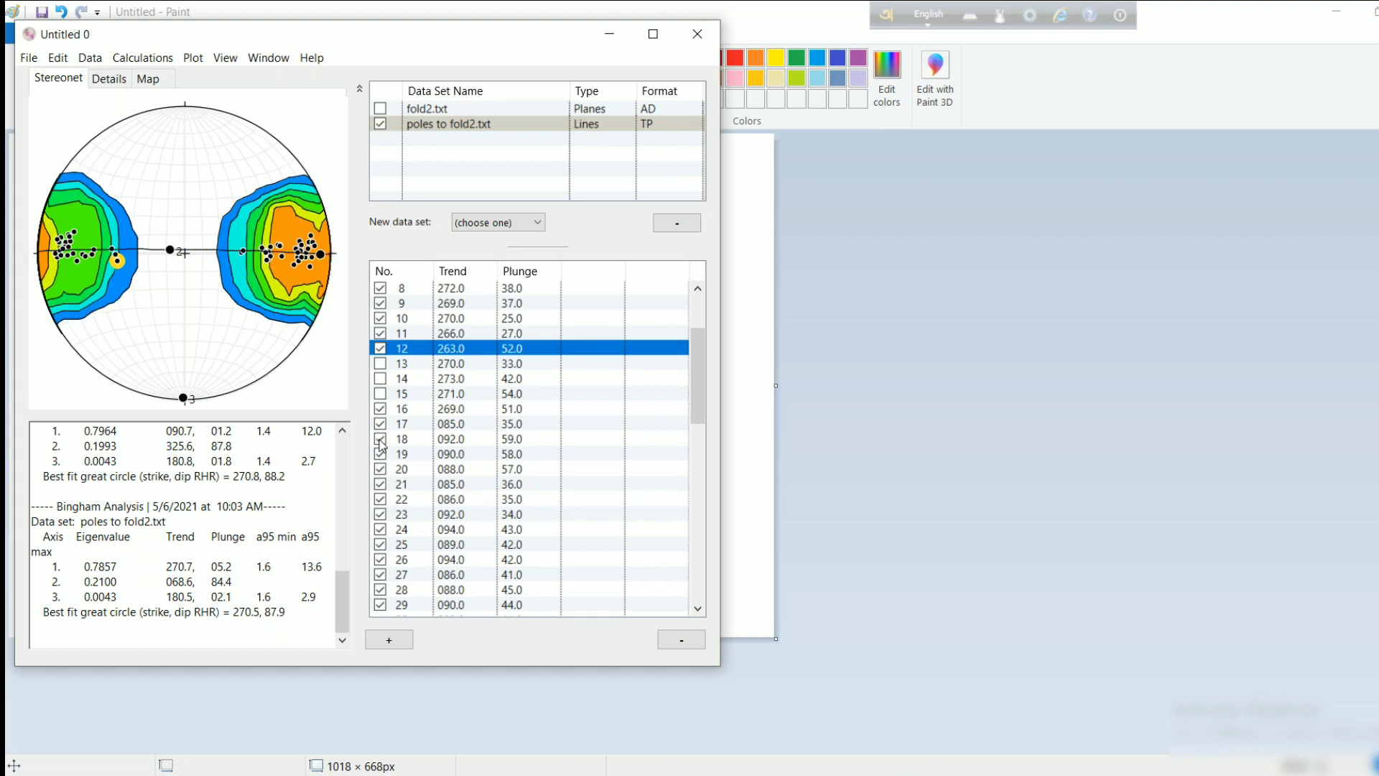
Include poles 13 to 15 and 1 to 4 again, and clear the selection of pole 12
{"action": "left_click", "coordinate": [381, 379]}
{"action": "left_click", "coordinate": [381, 364]}
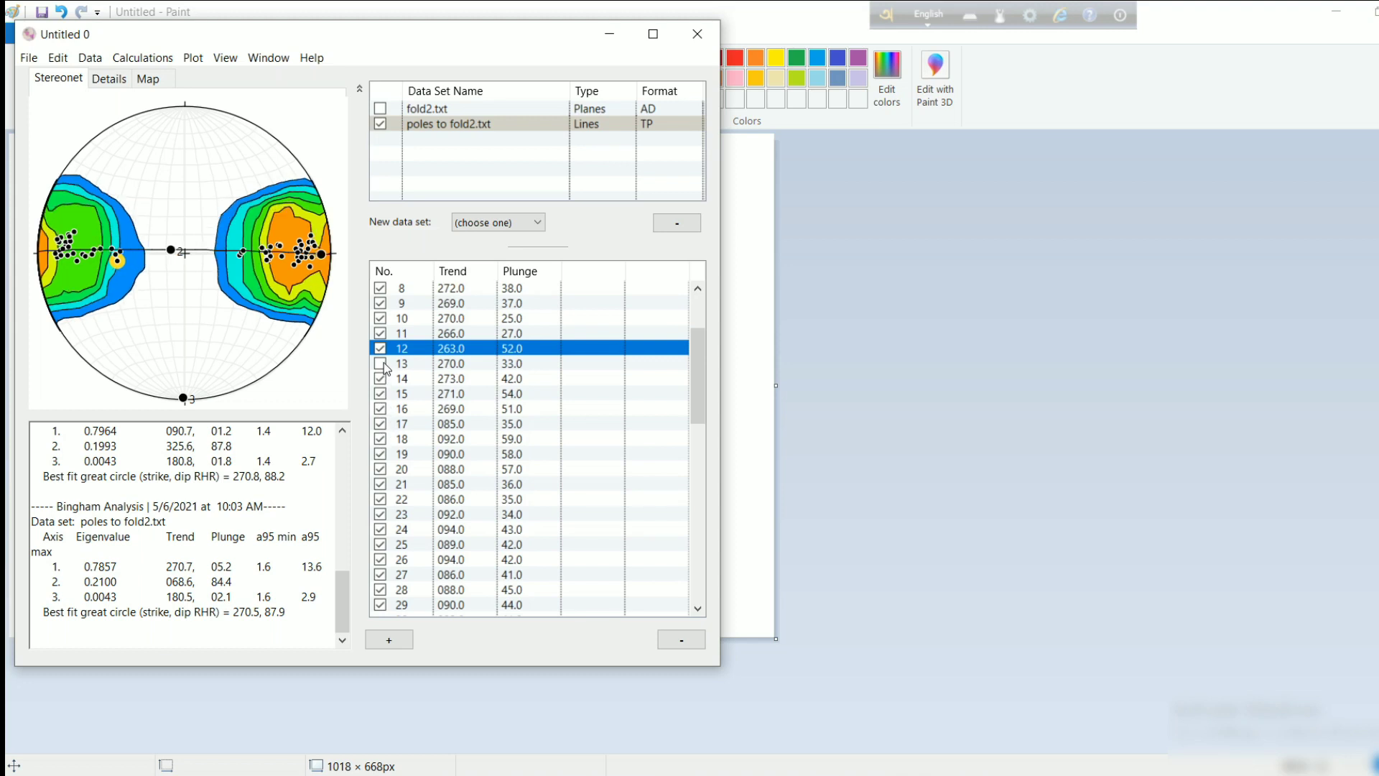
{"action": "left_click", "coordinate": [381, 364]}
{"action": "scroll", "coordinate": [385, 357], "scroll_direction": "up", "scroll_amount": 3}
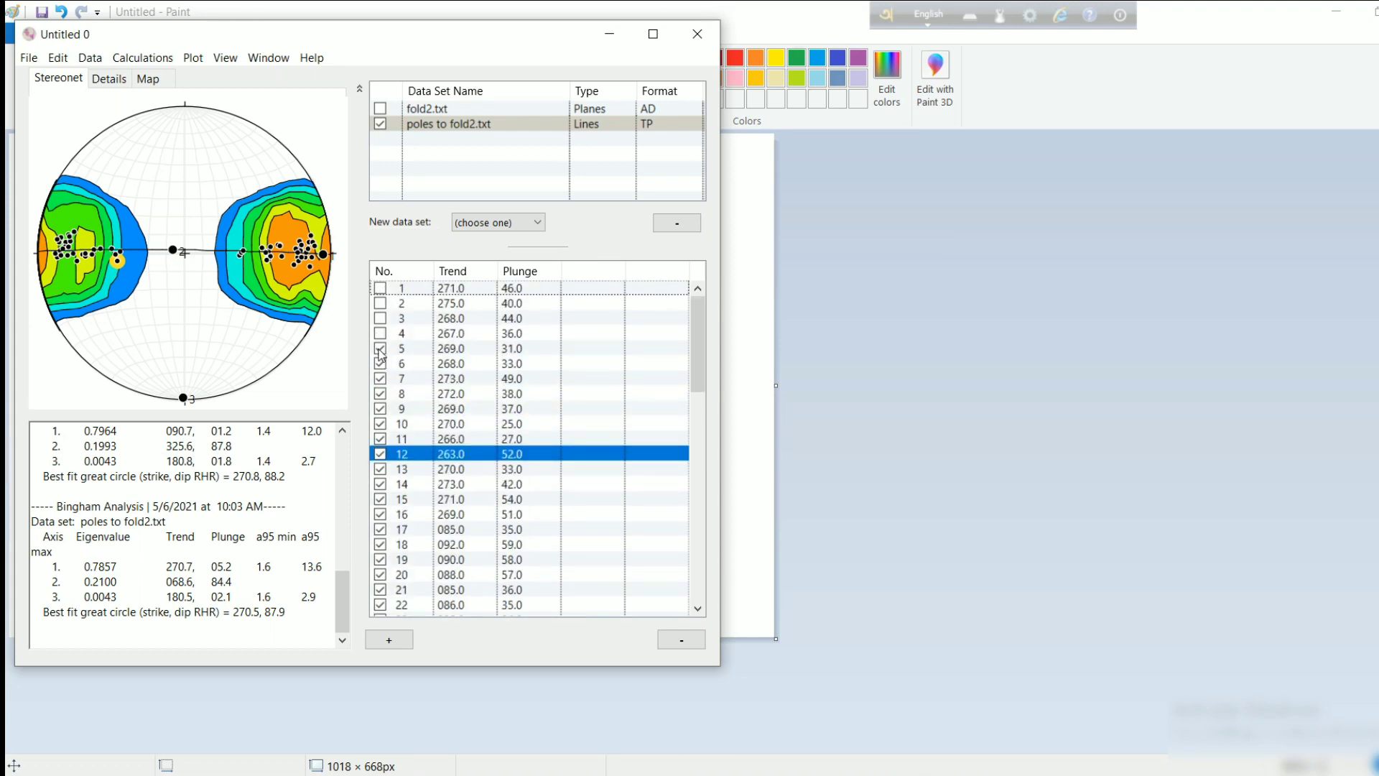
{"action": "left_click", "coordinate": [381, 334]}
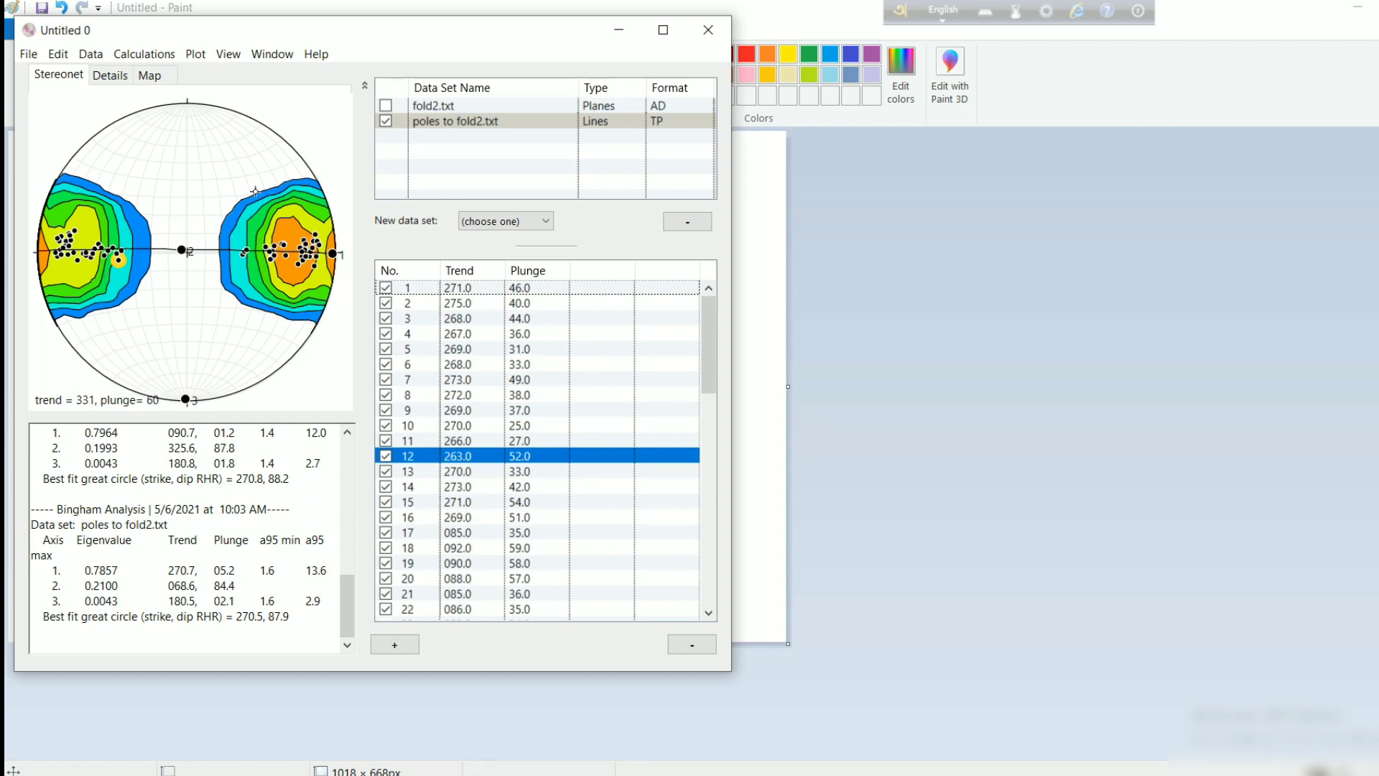
{"action": "left_click", "coordinate": [429, 460]}
{"action": "left_click", "coordinate": [145, 347]}
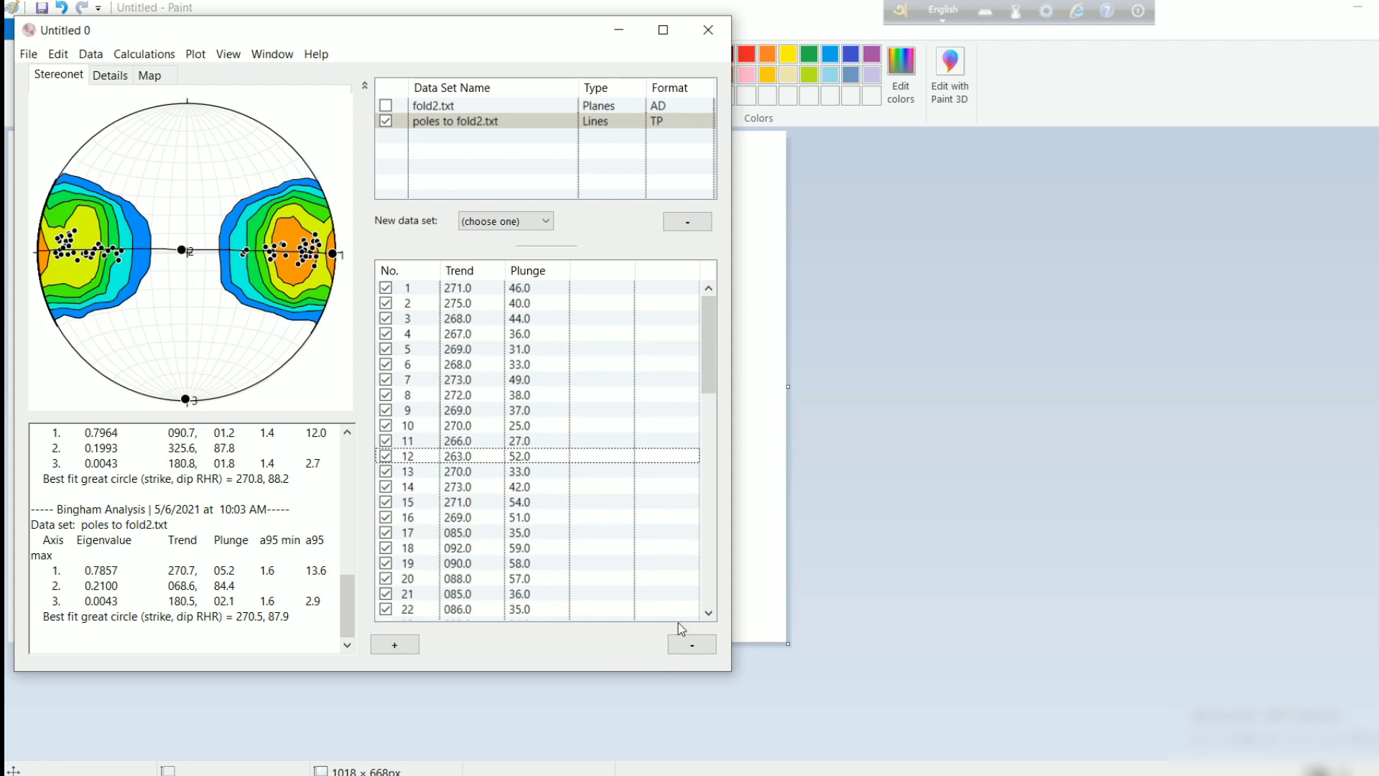
Switch to GEOrient, maximize it and widen the fold2.txt plot to show its statistics box
{"action": "key", "text": "alt+Tab"}
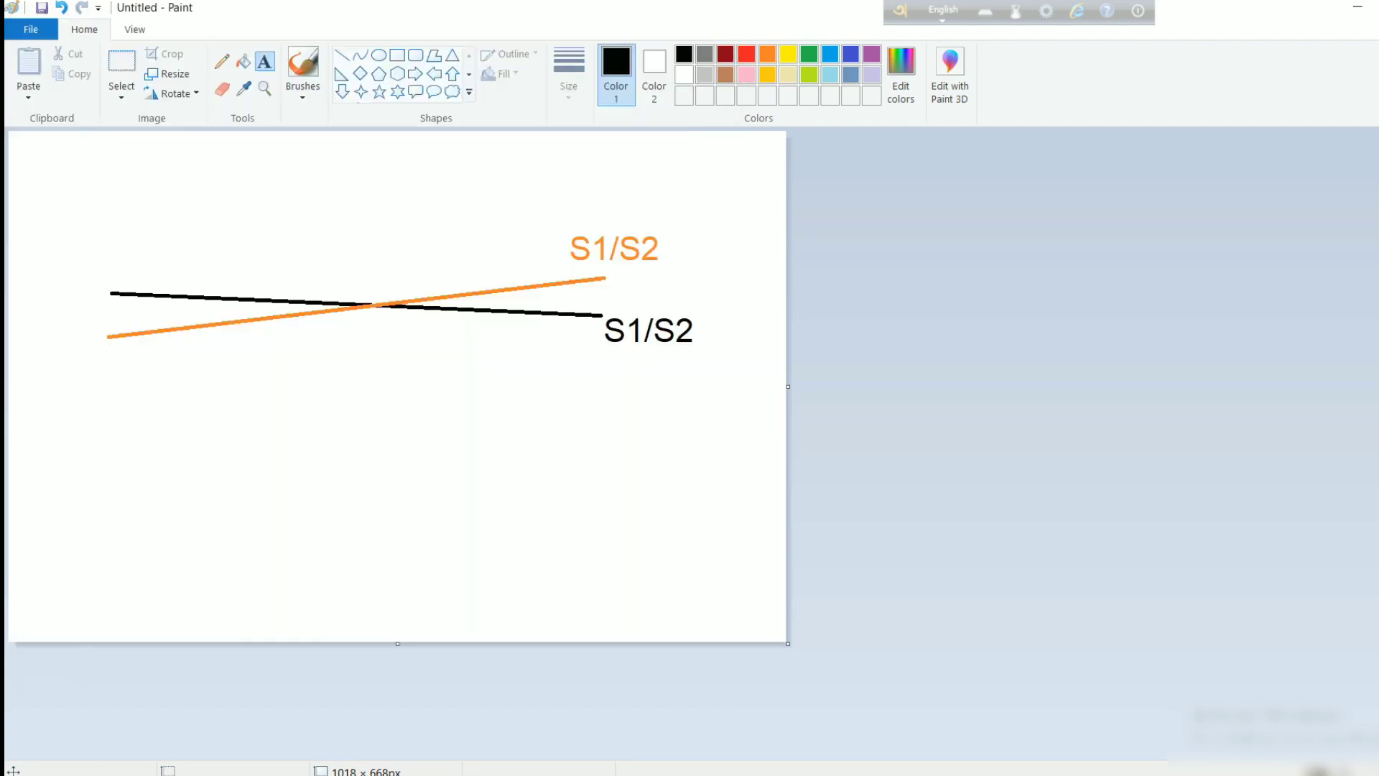
{"action": "key", "text": "alt+Tab"}
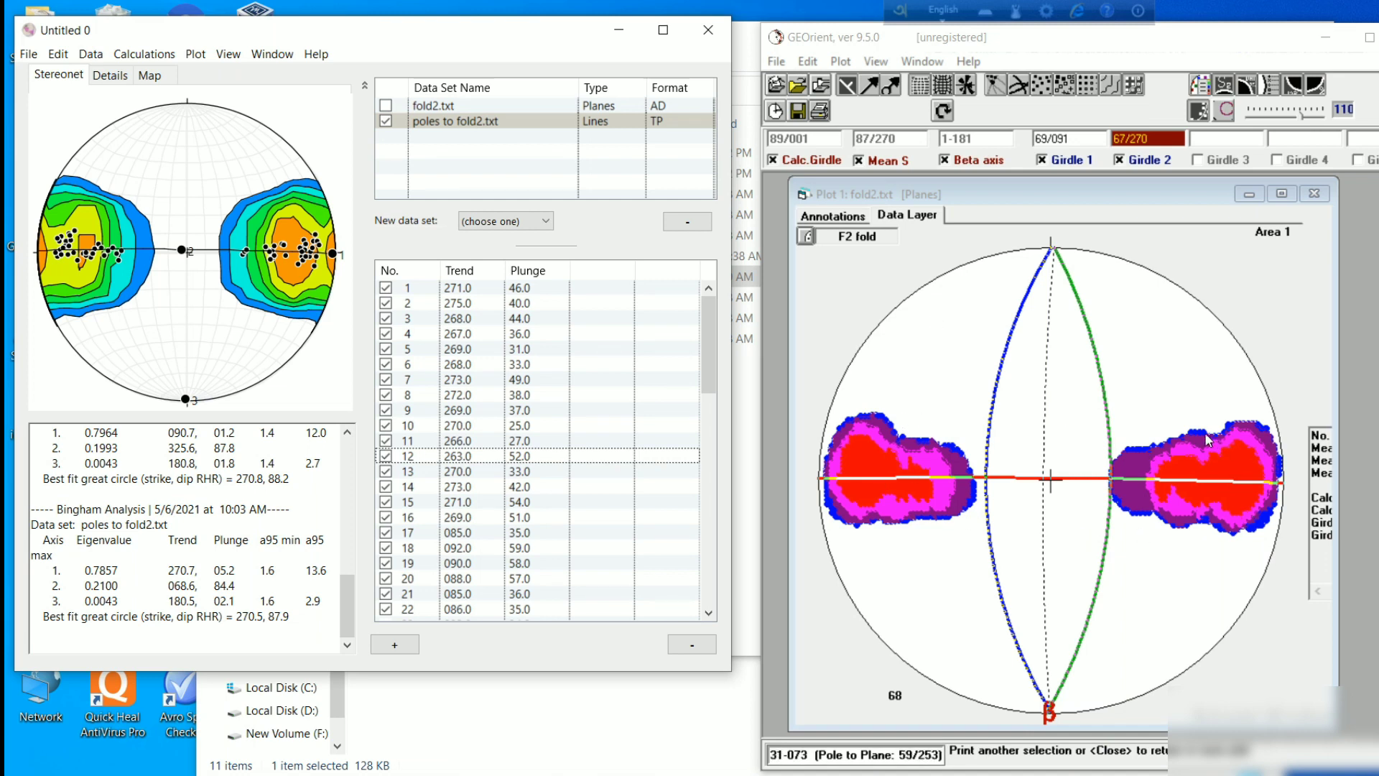
{"action": "left_click", "coordinate": [1369, 38]}
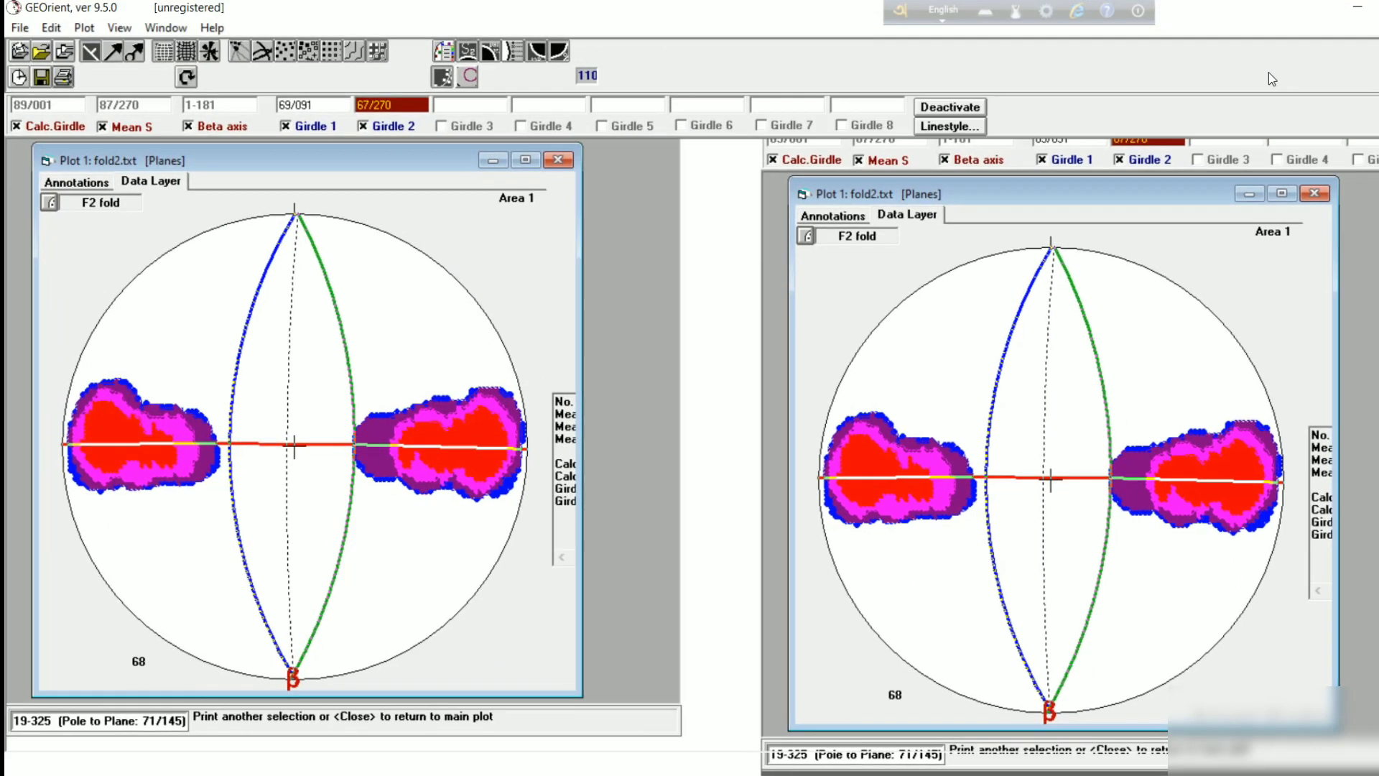
{"action": "left_click_drag", "start_coordinate": [576, 331], "coordinate": [807, 333]}
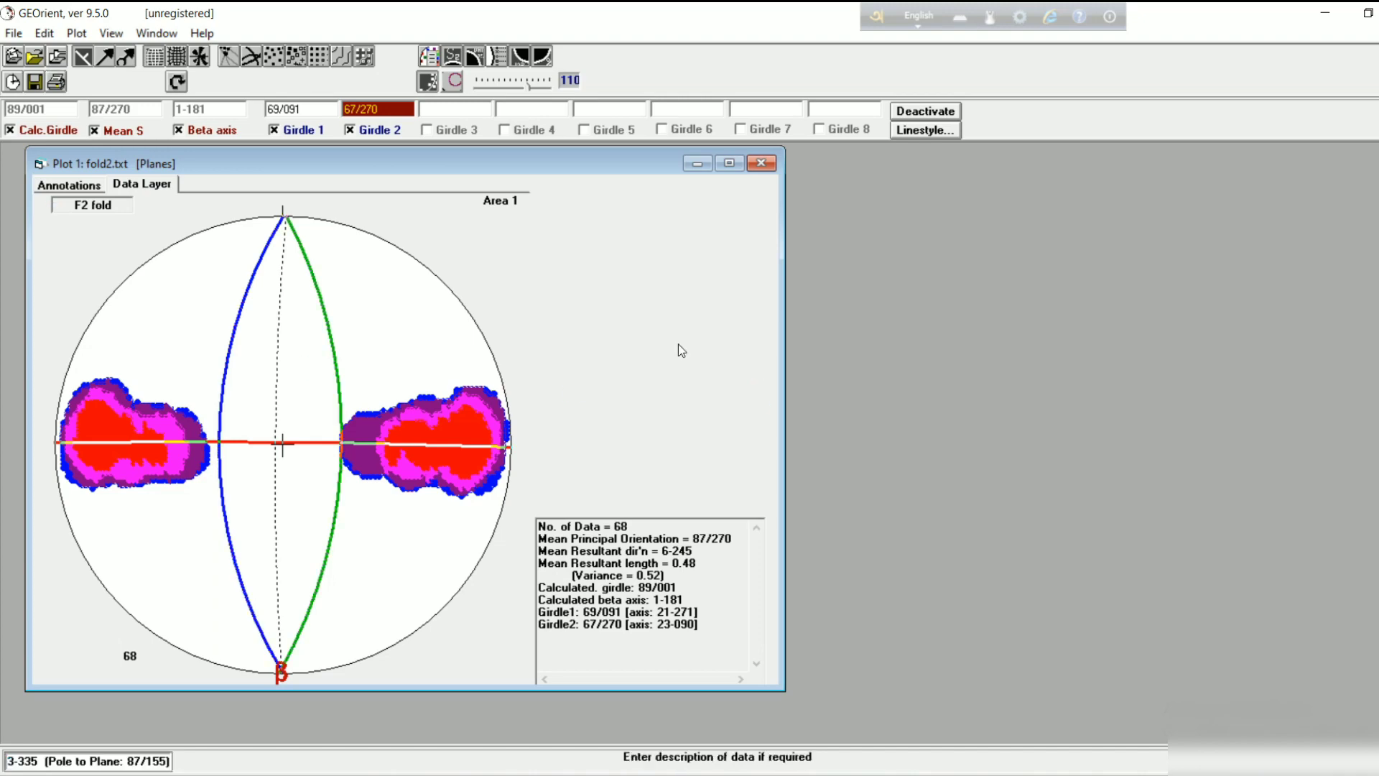
Capture the GEOrient screen and paste the screenshot into Paint
{"action": "key", "text": "Print"}
{"action": "key", "text": "alt+Tab"}
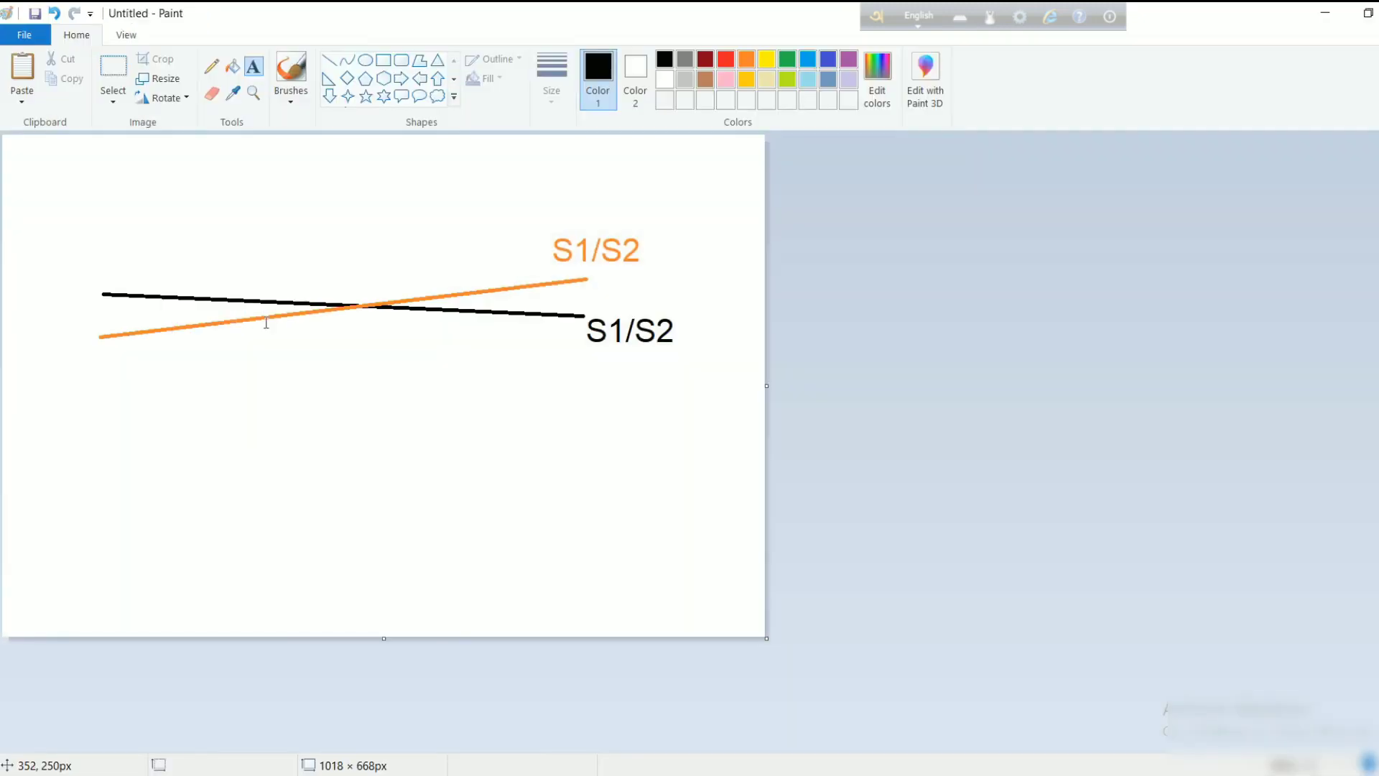
{"action": "key", "text": "ctrl+v"}
{"action": "key", "text": "ctrl+Page_Down"}
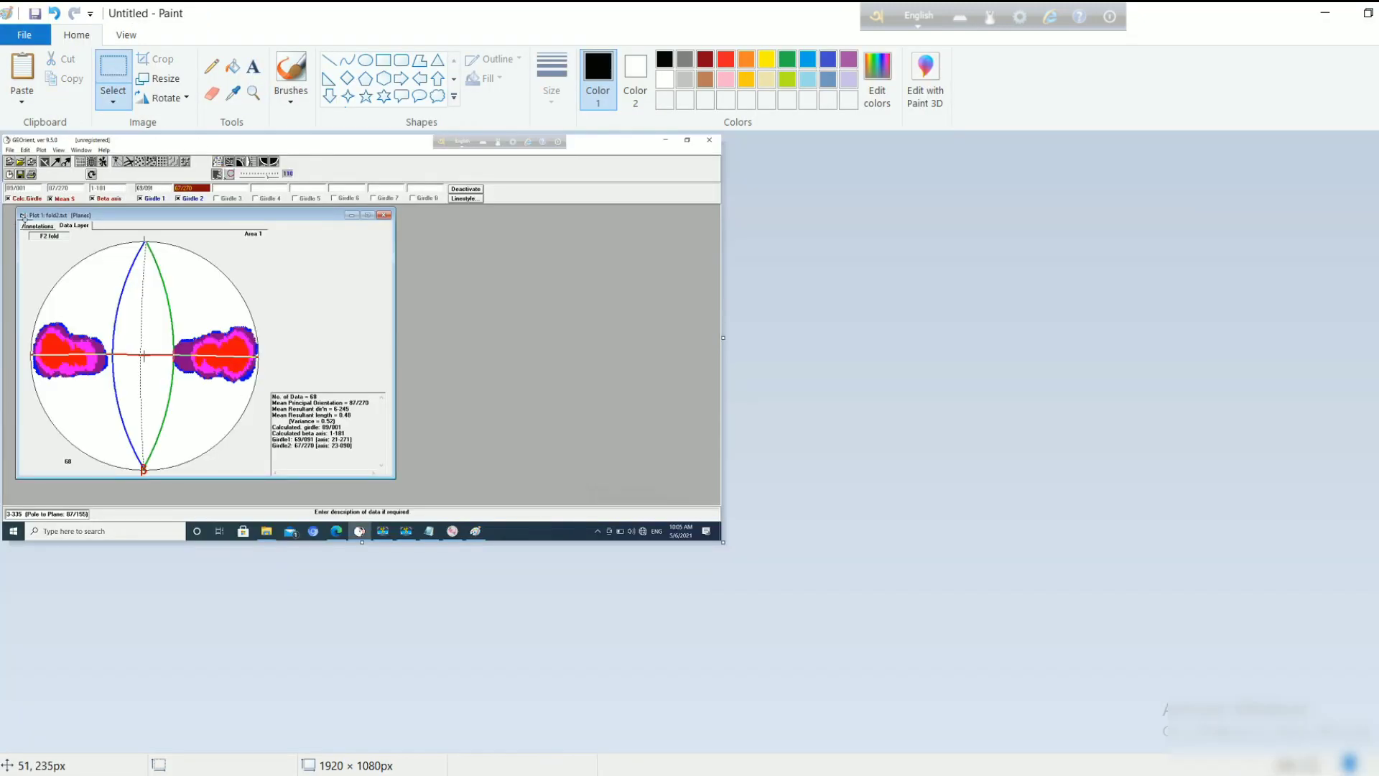
Cut the plot with its statistics out of the screenshot and paste it into a new image, discarding the old one unsaved
{"action": "left_click_drag", "start_coordinate": [24, 231], "coordinate": [388, 477]}
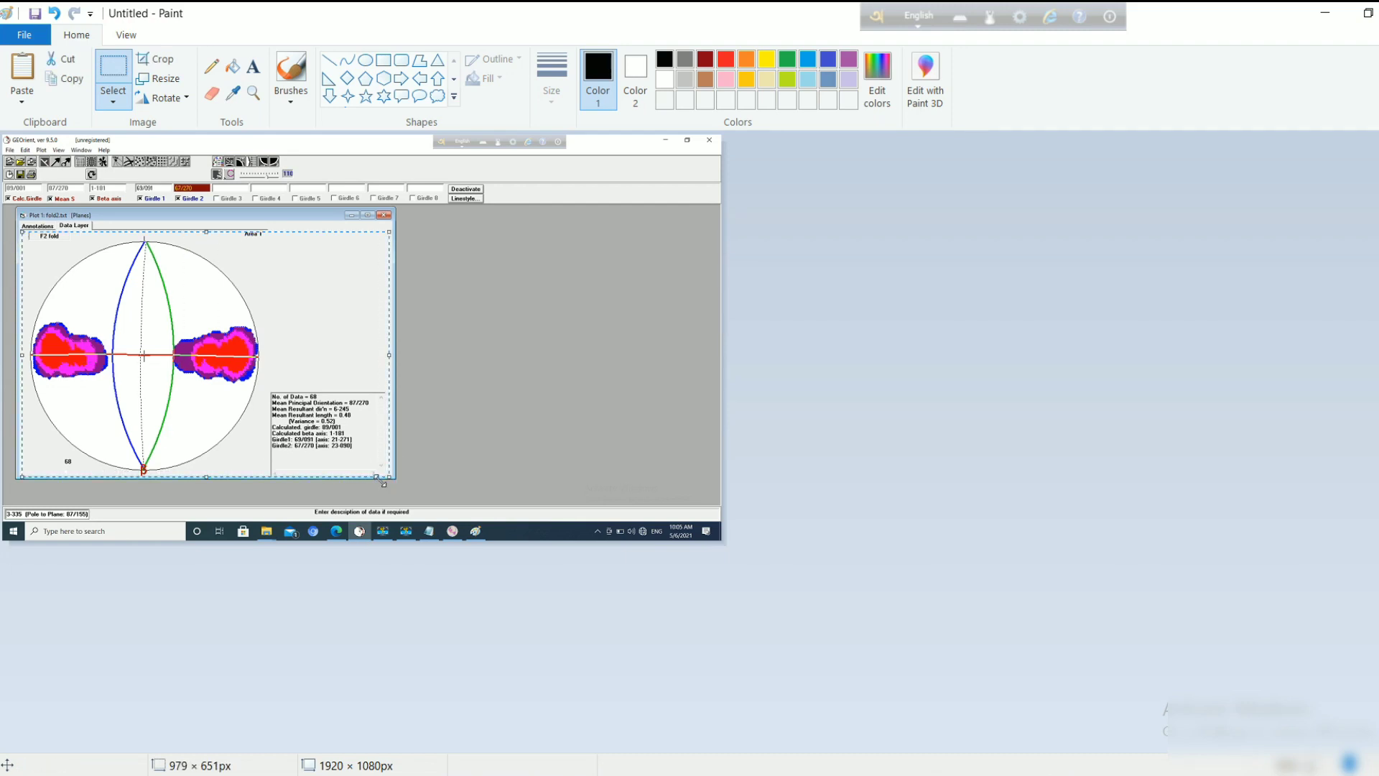
{"action": "key", "text": "ctrl+x"}
{"action": "left_click", "coordinate": [24, 34]}
{"action": "left_click", "coordinate": [64, 68]}
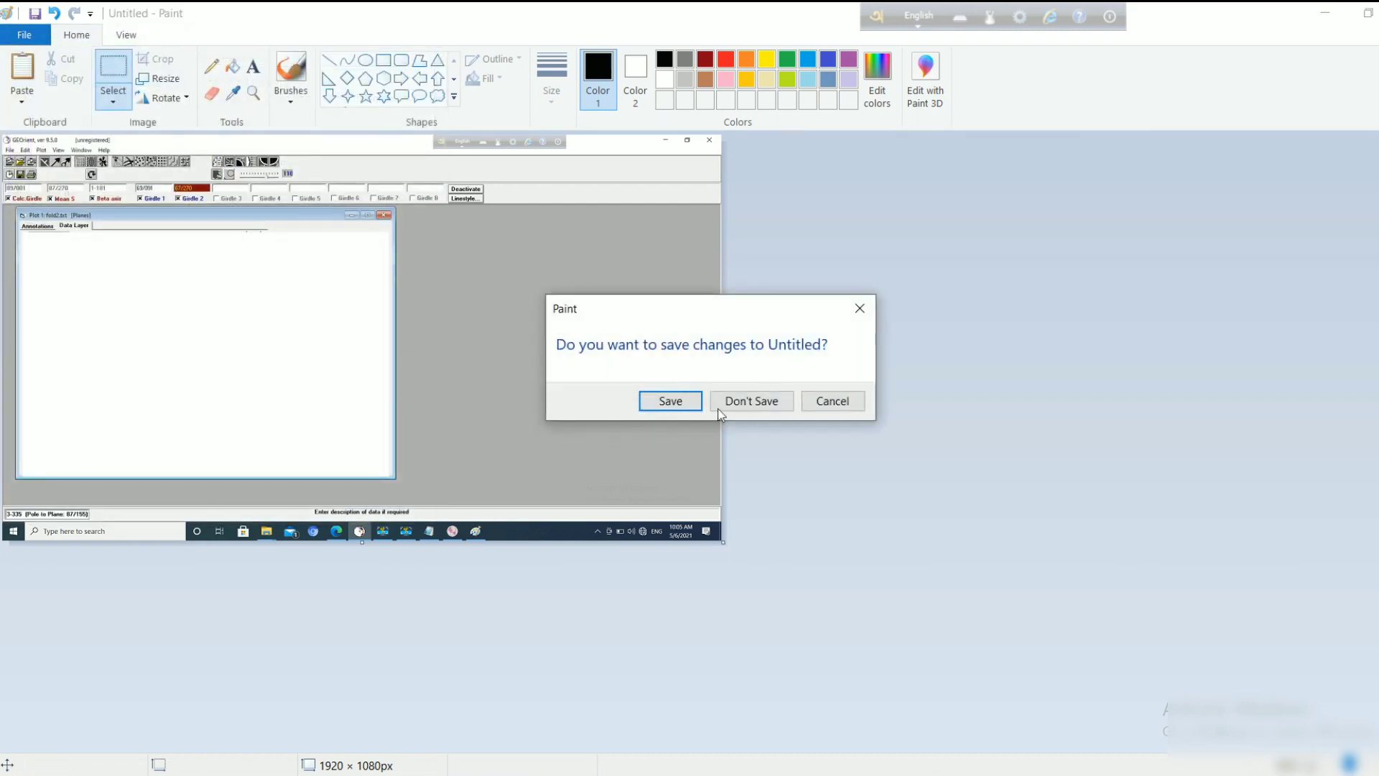
{"action": "left_click", "coordinate": [775, 400]}
{"action": "key", "text": "ctrl+v"}
Fill the grey background around the pasted plot and its label with white
{"action": "left_click", "coordinate": [232, 66]}
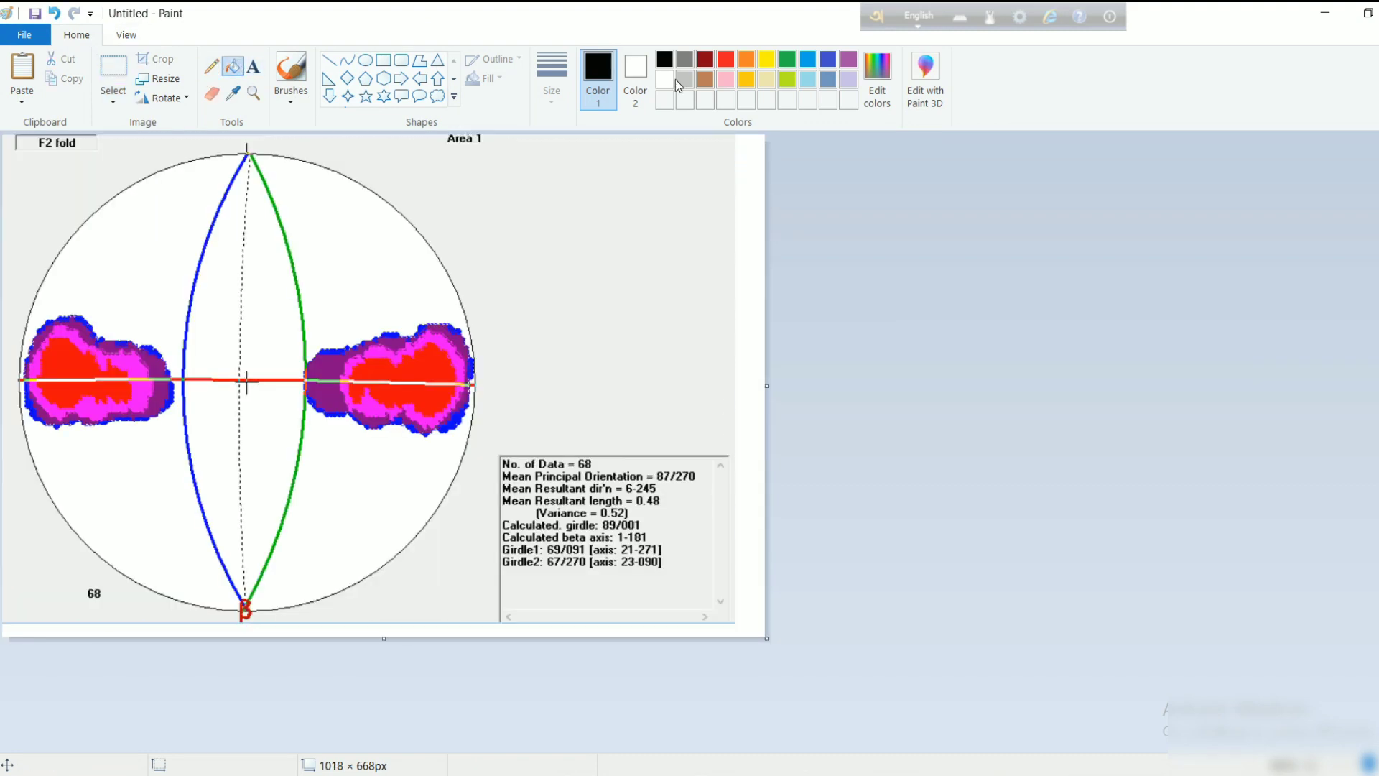
{"action": "left_click", "coordinate": [664, 79]}
{"action": "left_click", "coordinate": [663, 177]}
{"action": "left_click", "coordinate": [690, 610]}
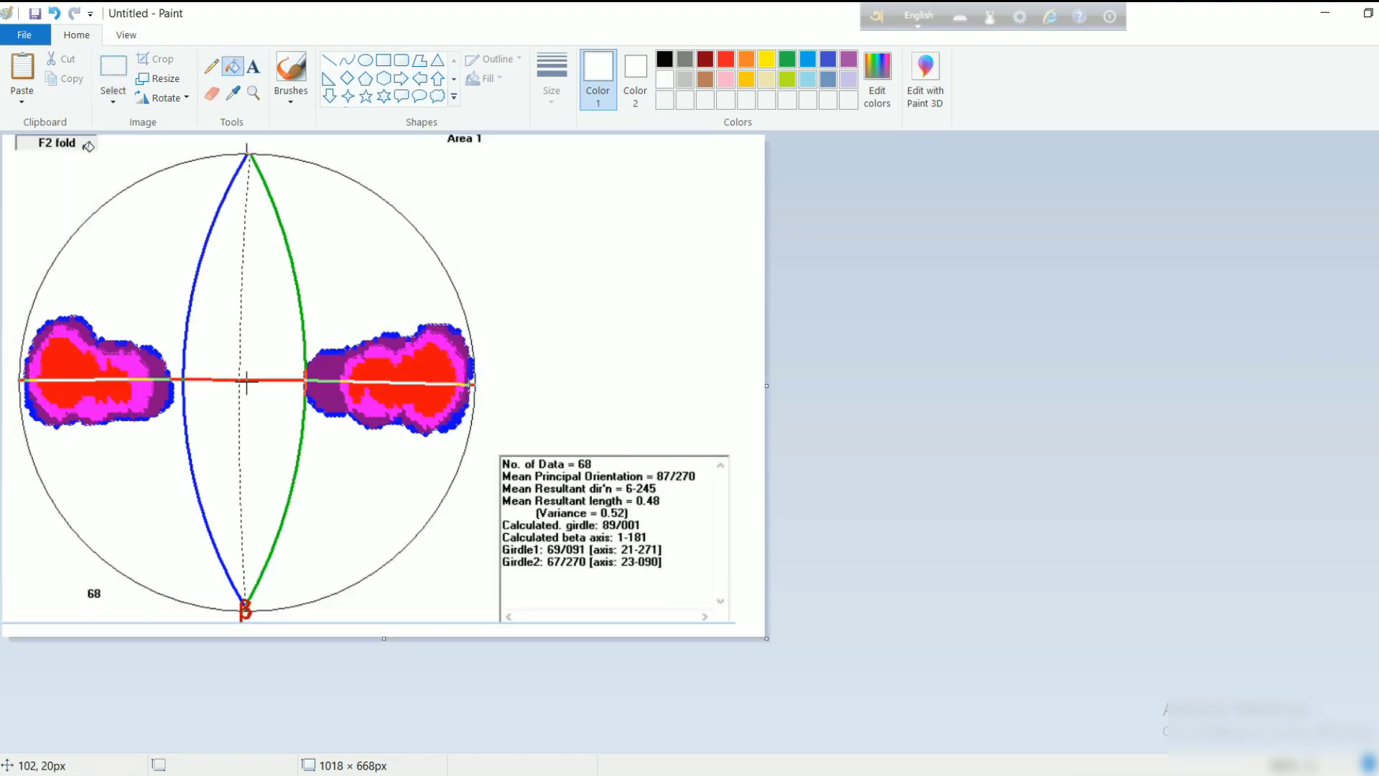
{"action": "left_click", "coordinate": [24, 35]}
{"action": "left_click", "coordinate": [629, 284]}
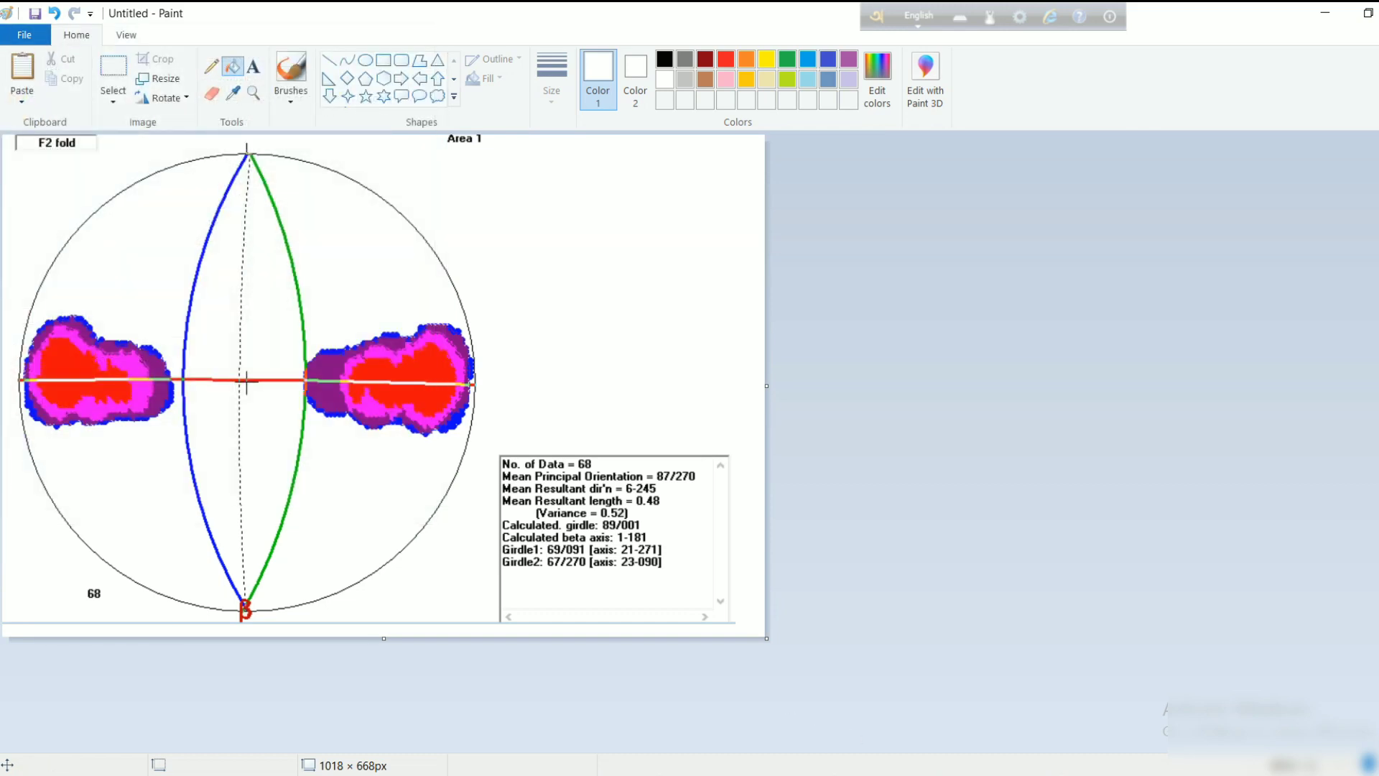
Switch back to the GEOrient window
{"action": "mouse_move", "coordinate": [946, 772]}
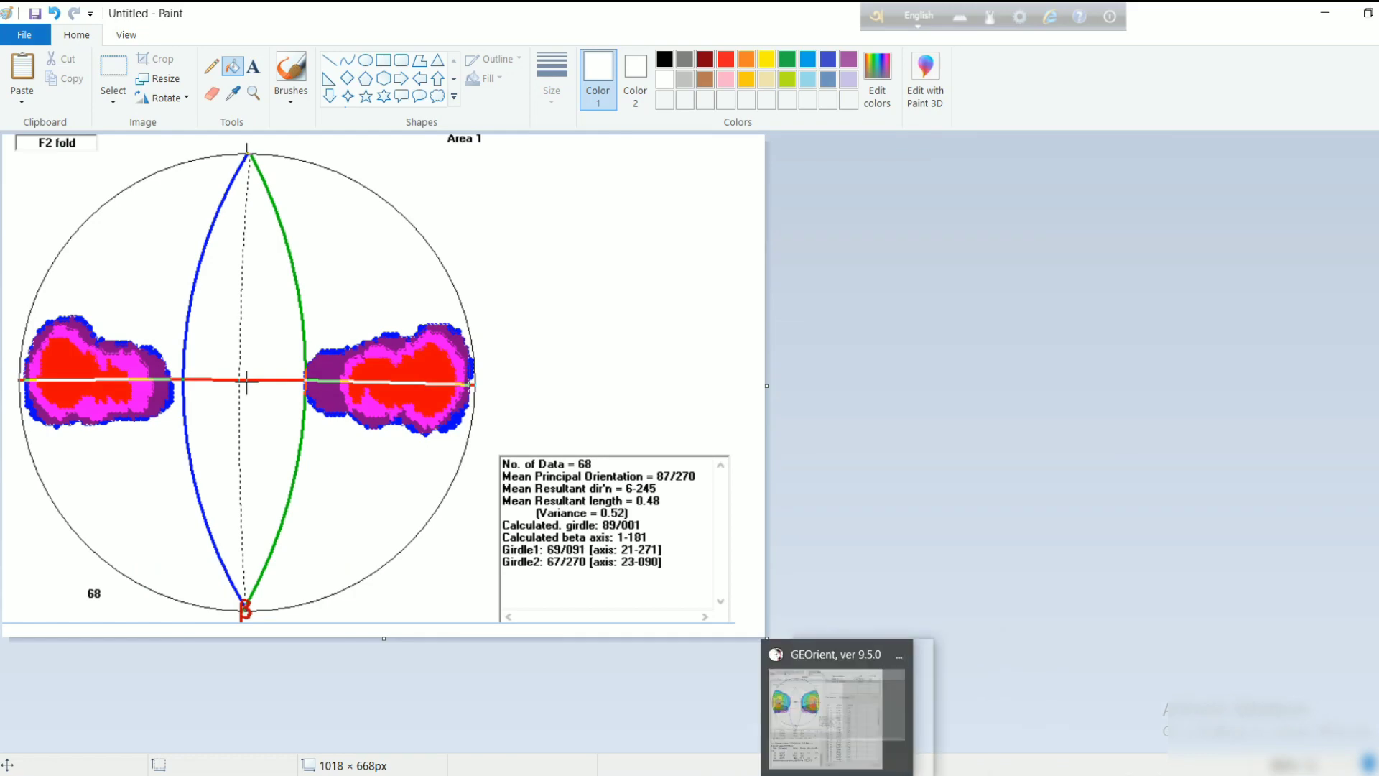
{"action": "left_click", "coordinate": [845, 769]}
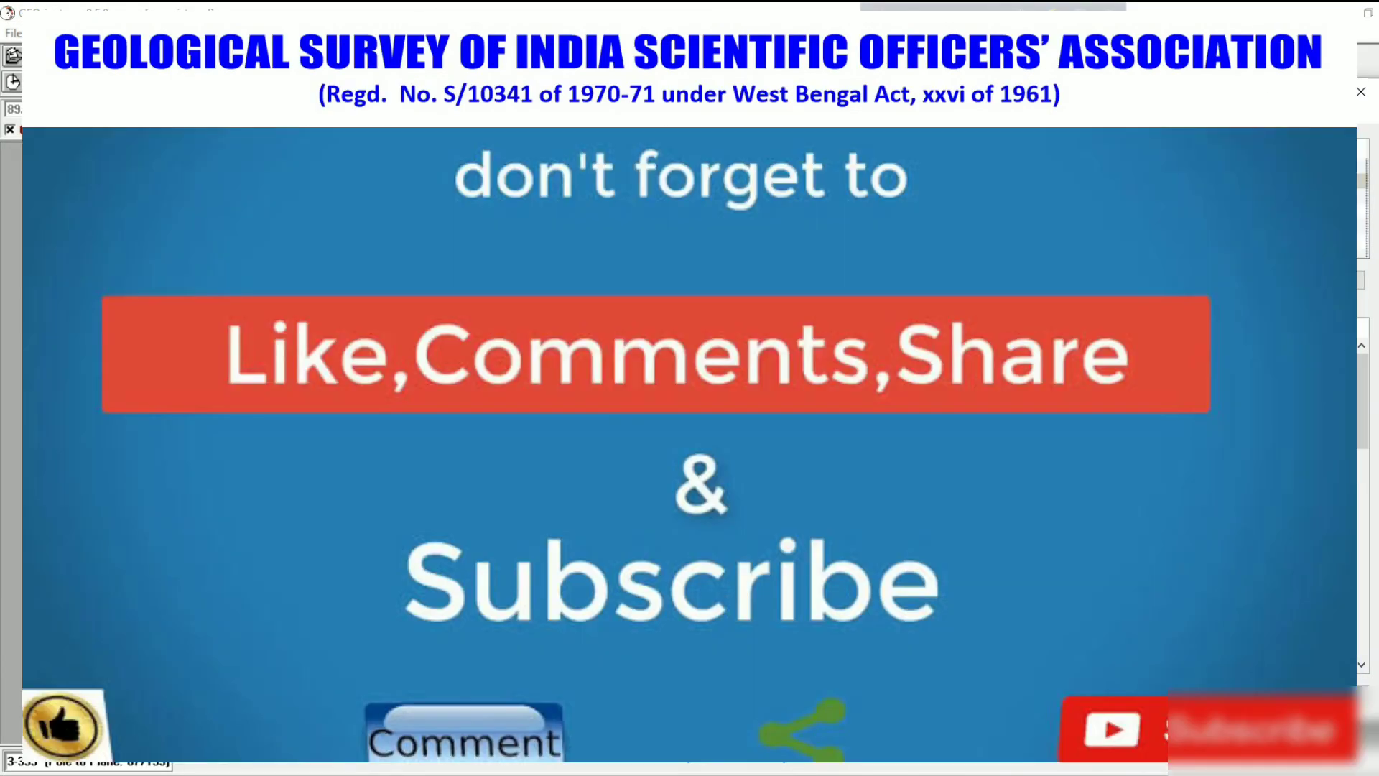